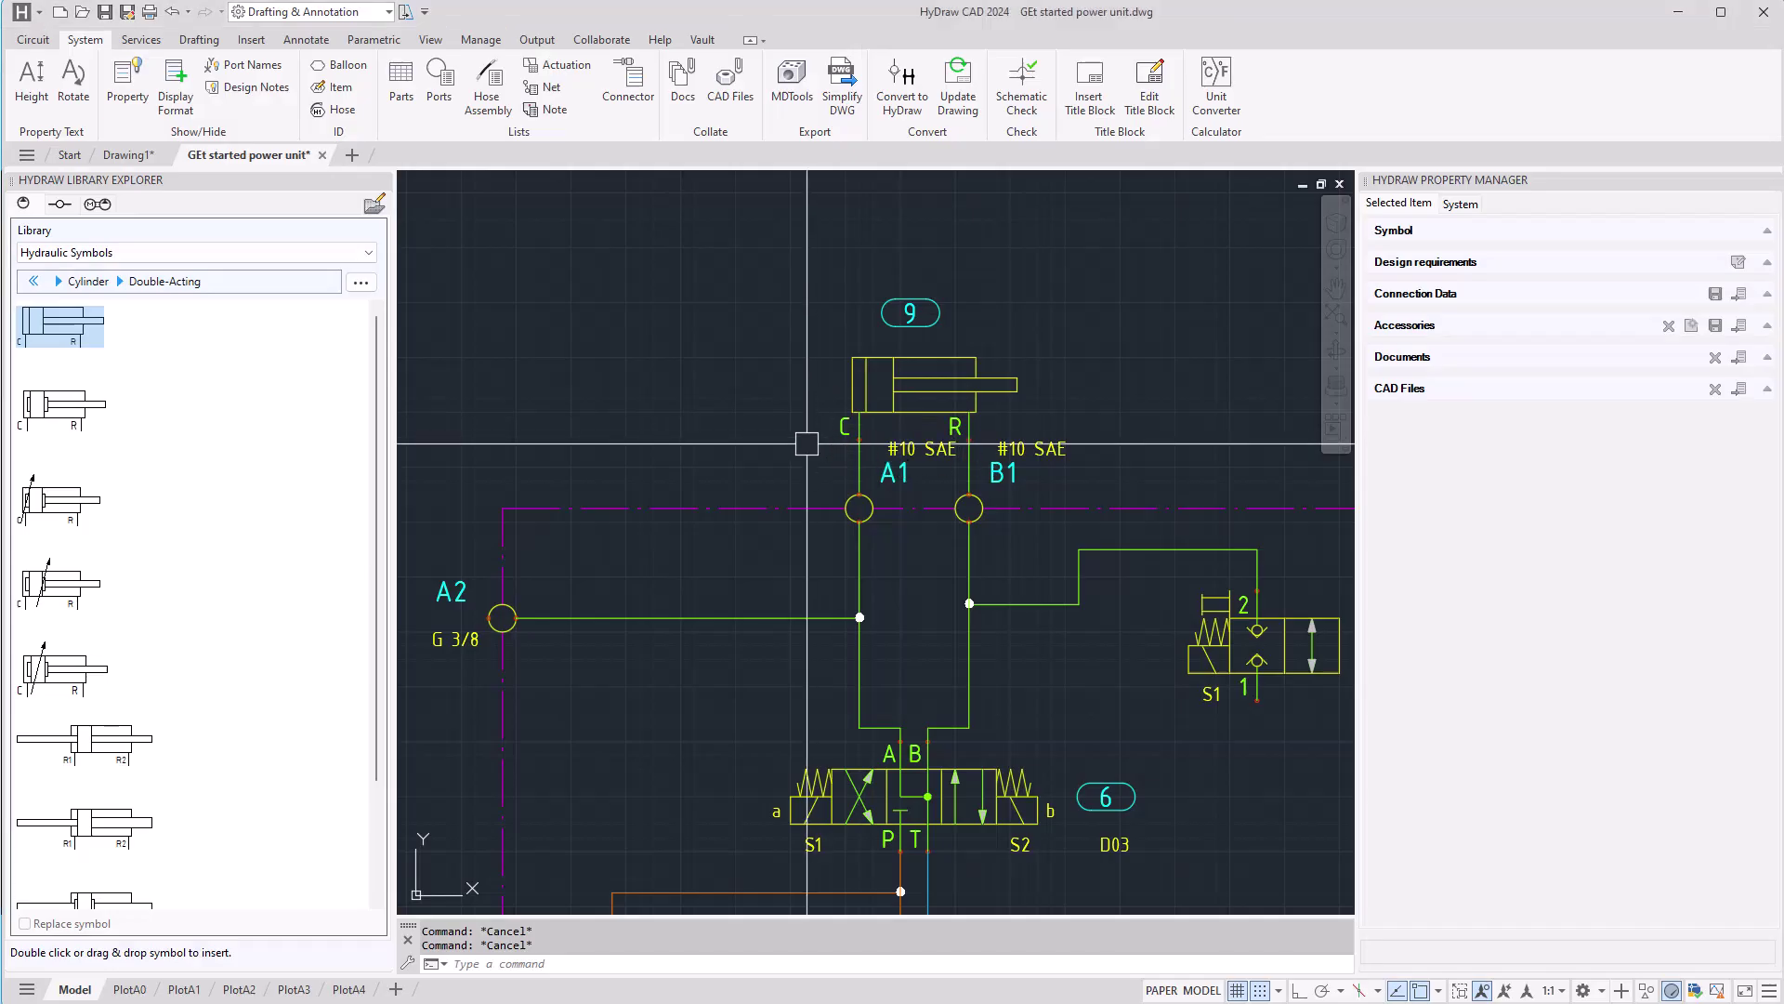
# Step: Set the connector type of the line between cylinder port C and port A1 to Tube
pyautogui.scroll(2, 804, 481)
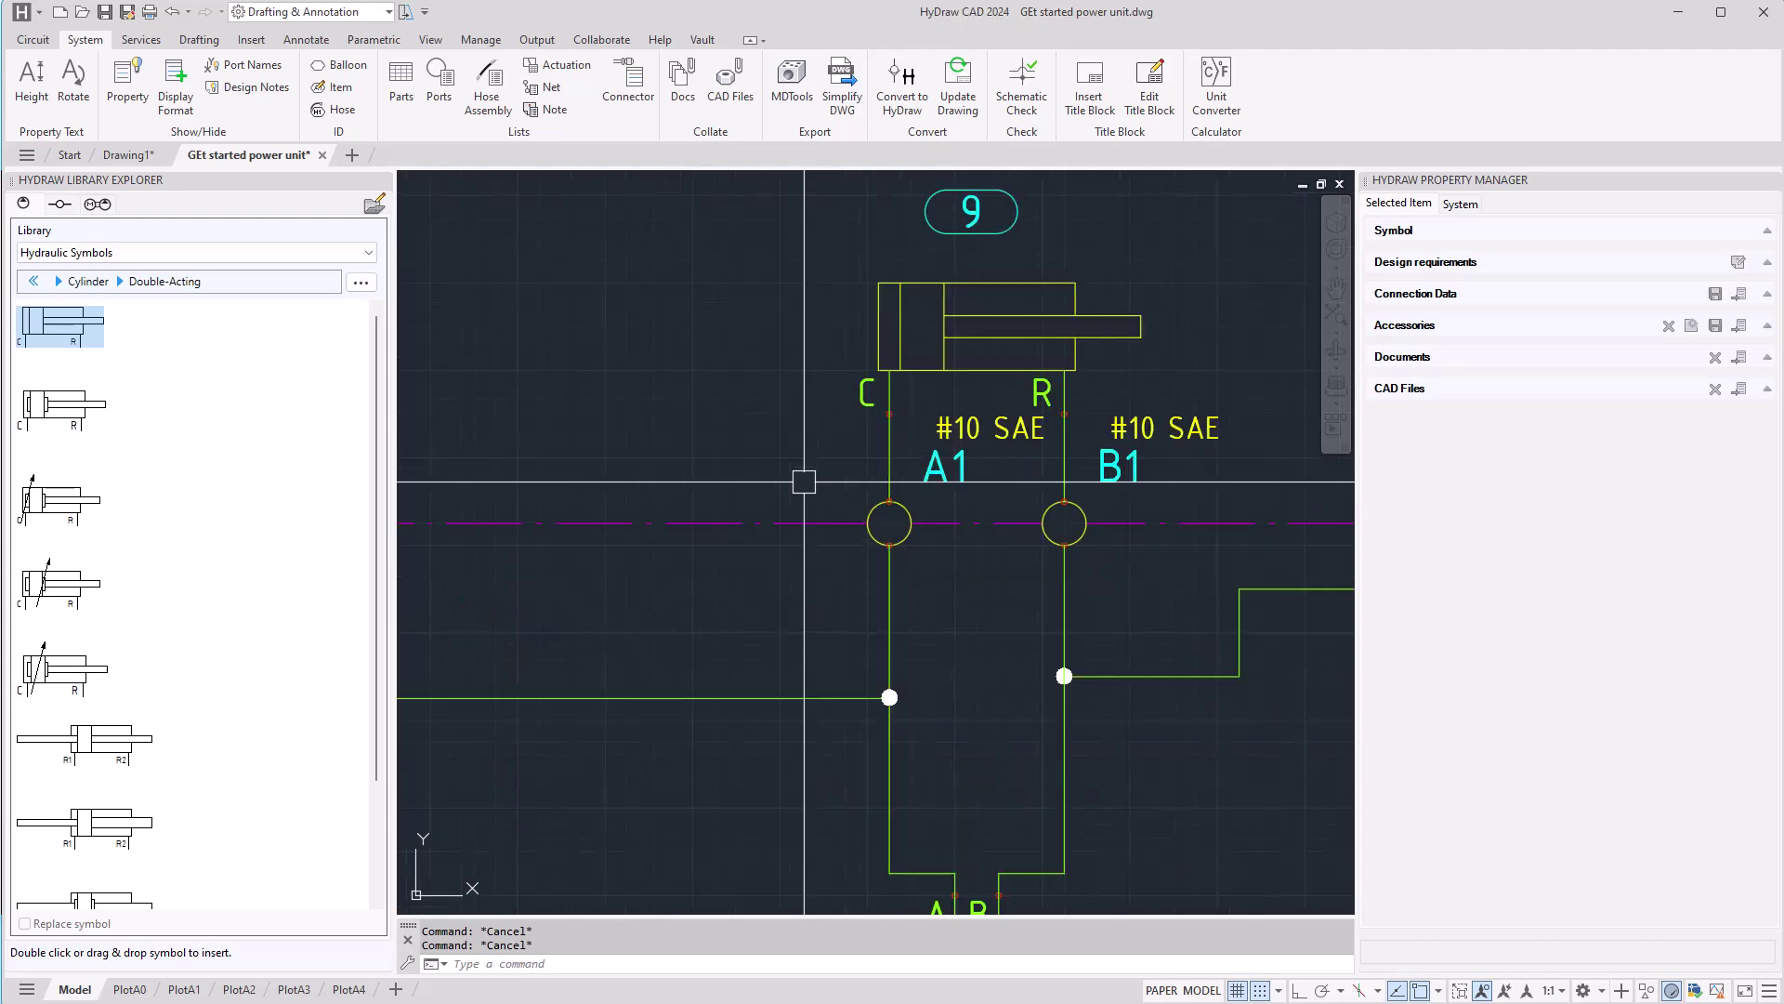
pyautogui.scroll(1, 804, 481)
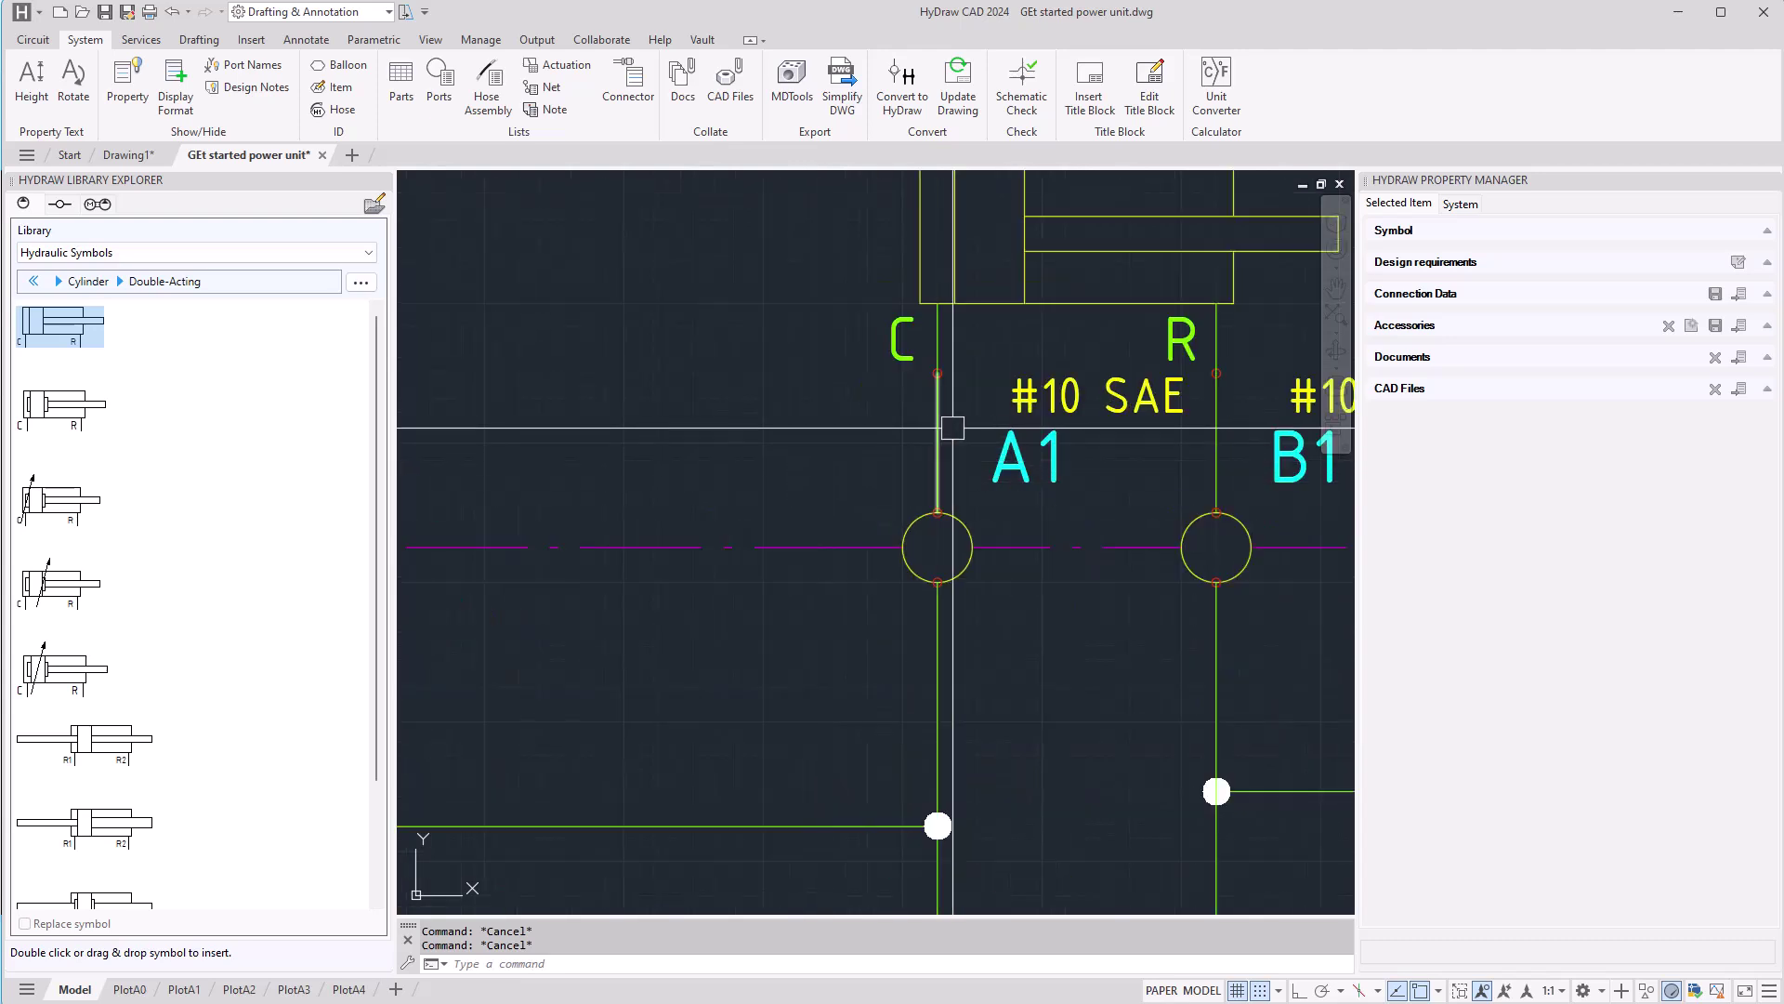
pyautogui.scroll(2, 896, 378)
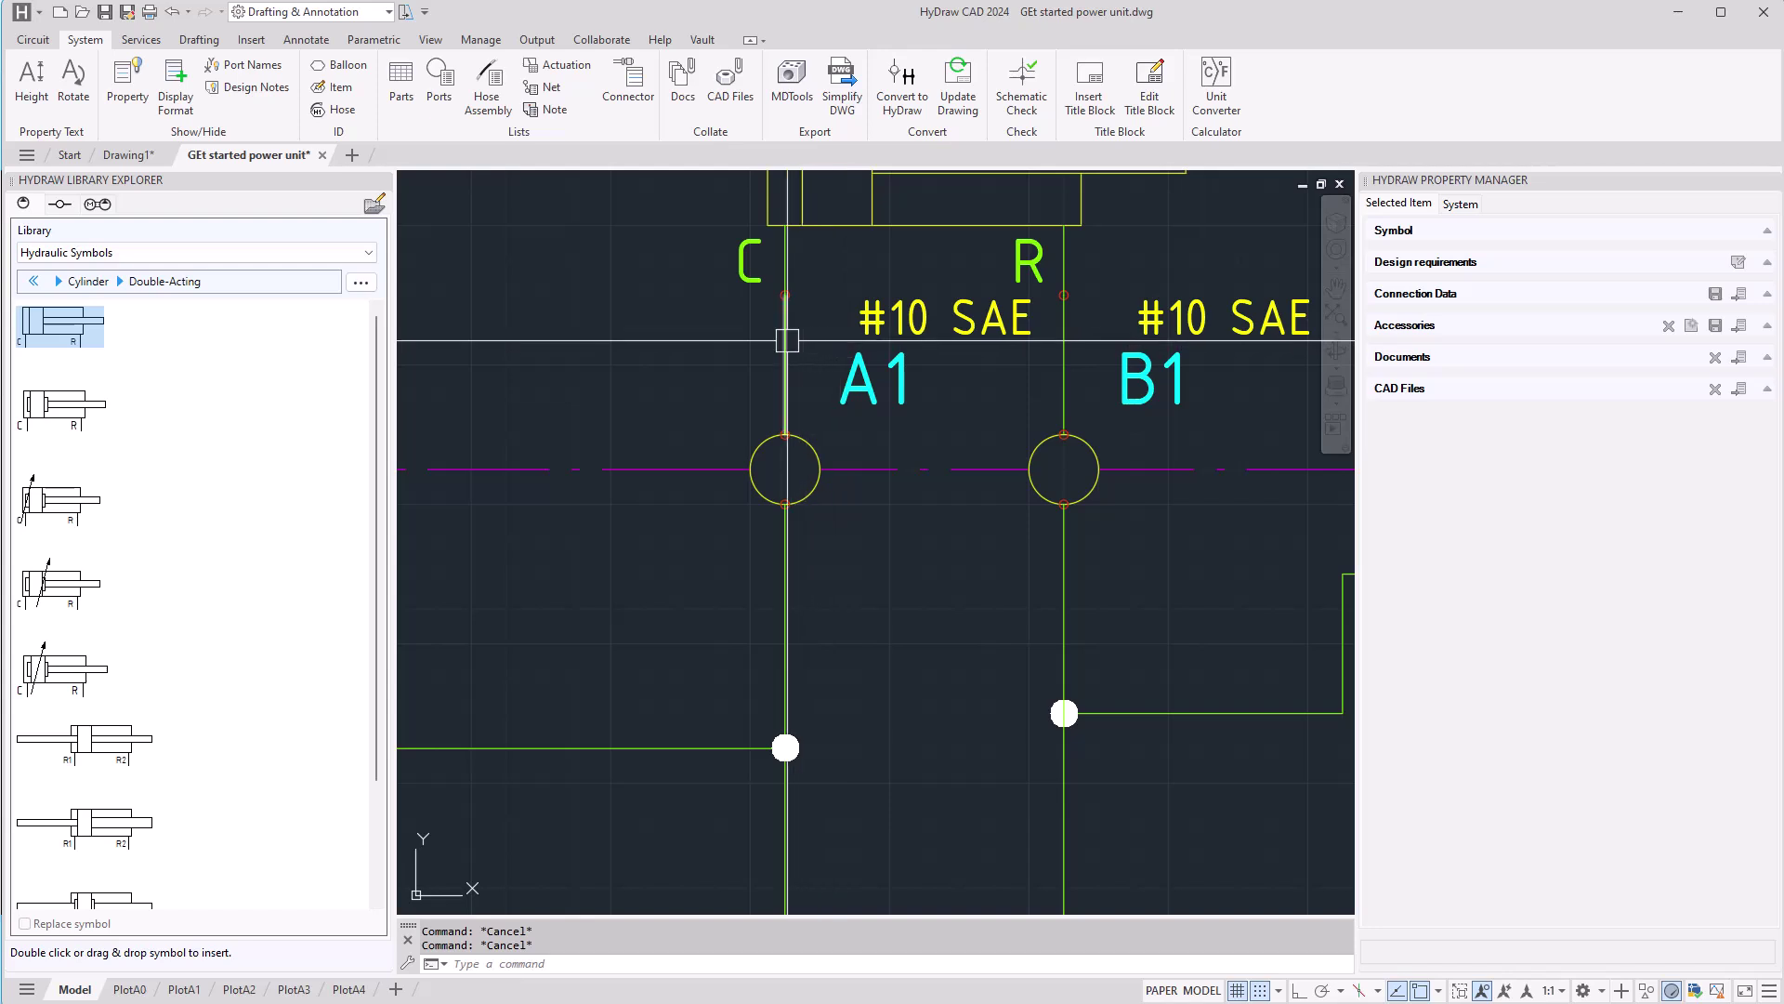
pyautogui.click(785, 342)
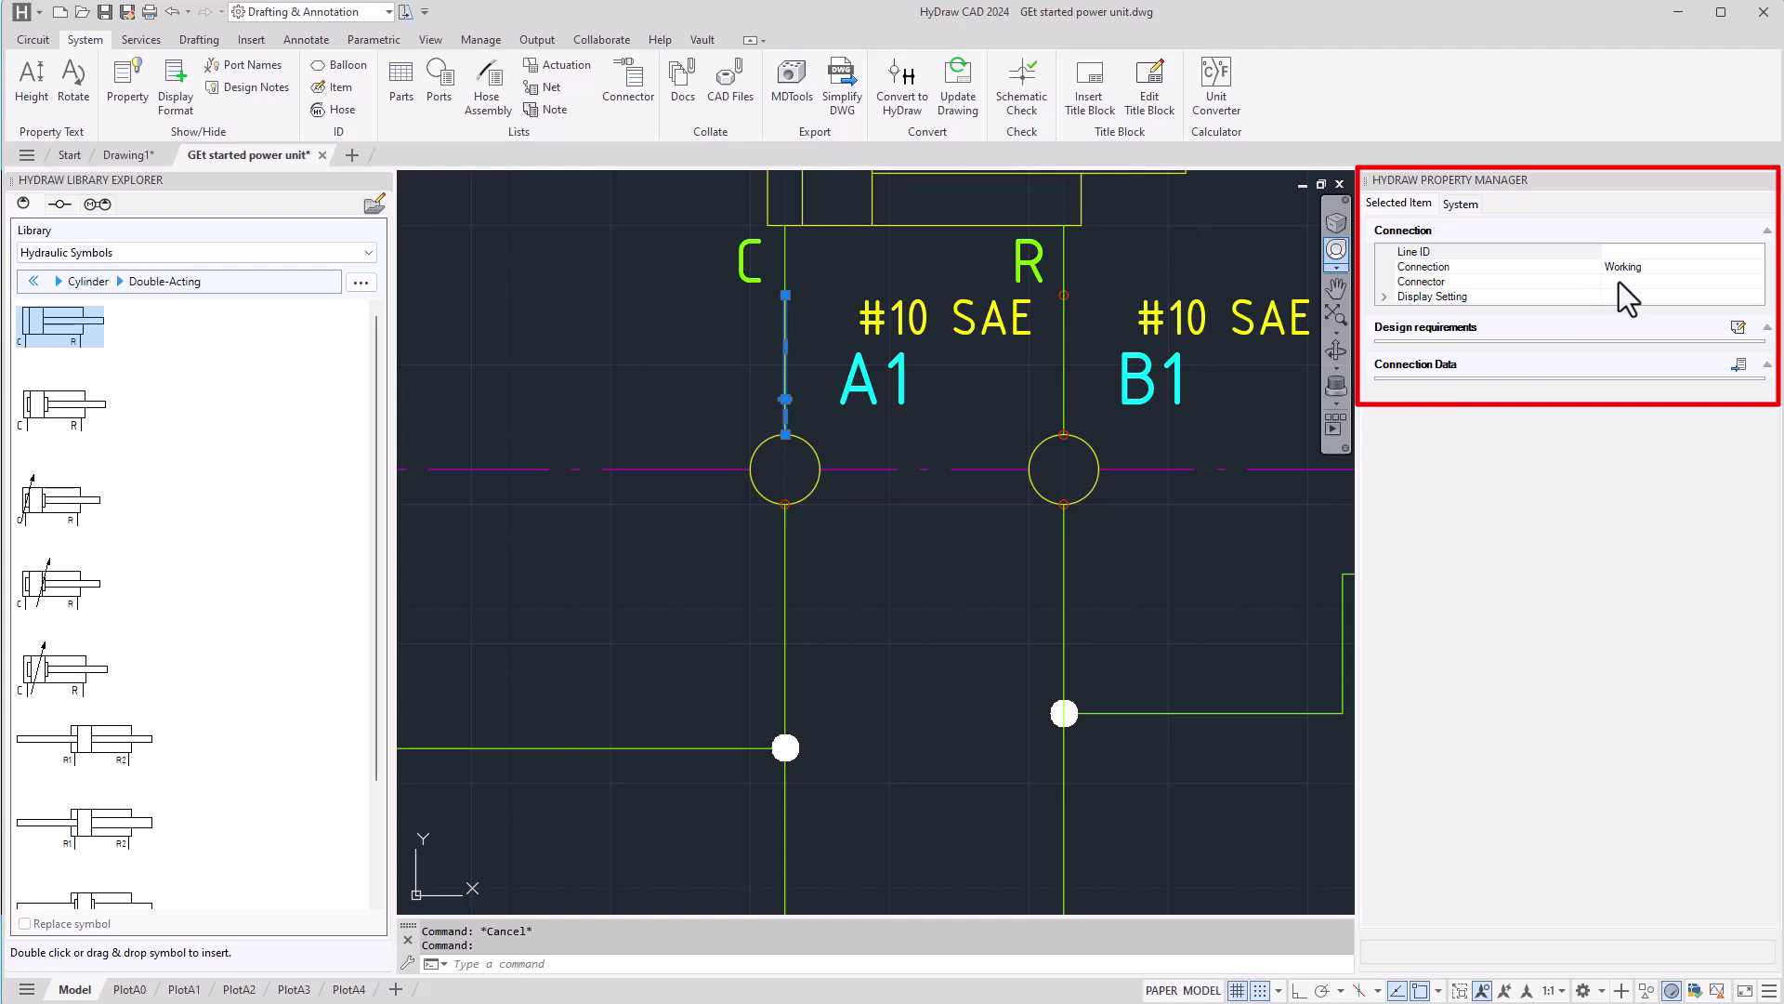
pyautogui.click(1442, 283)
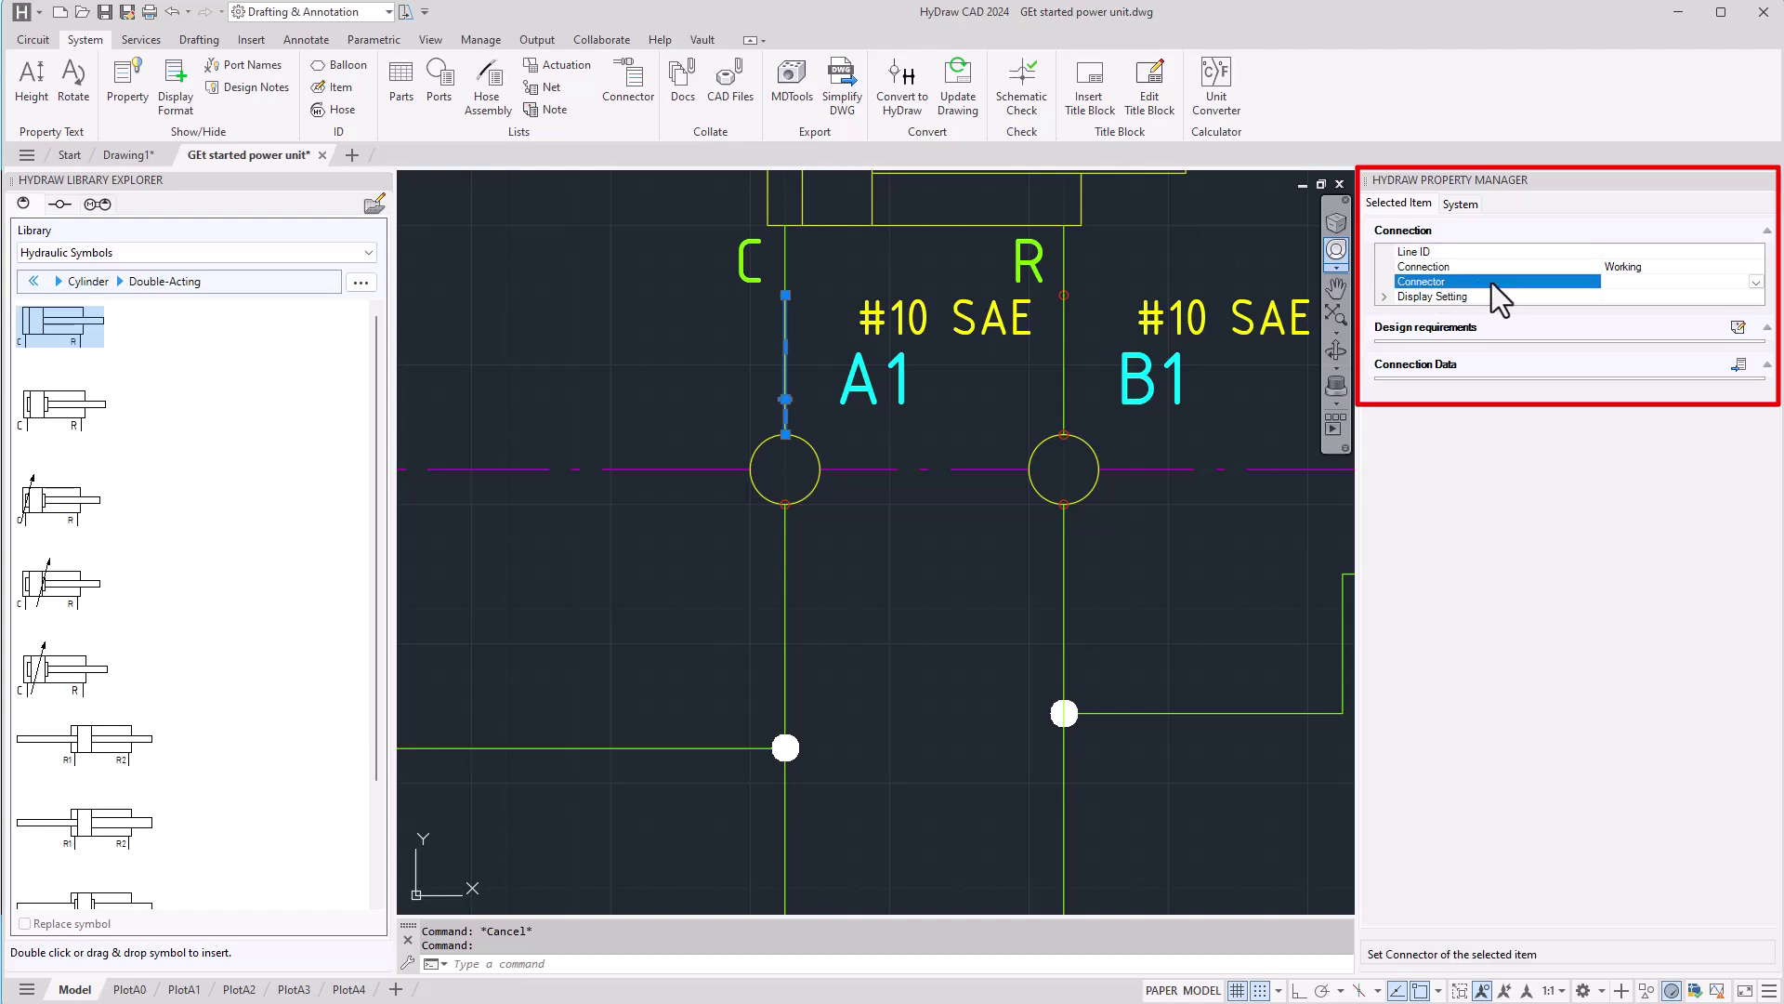
pyautogui.click(1756, 282)
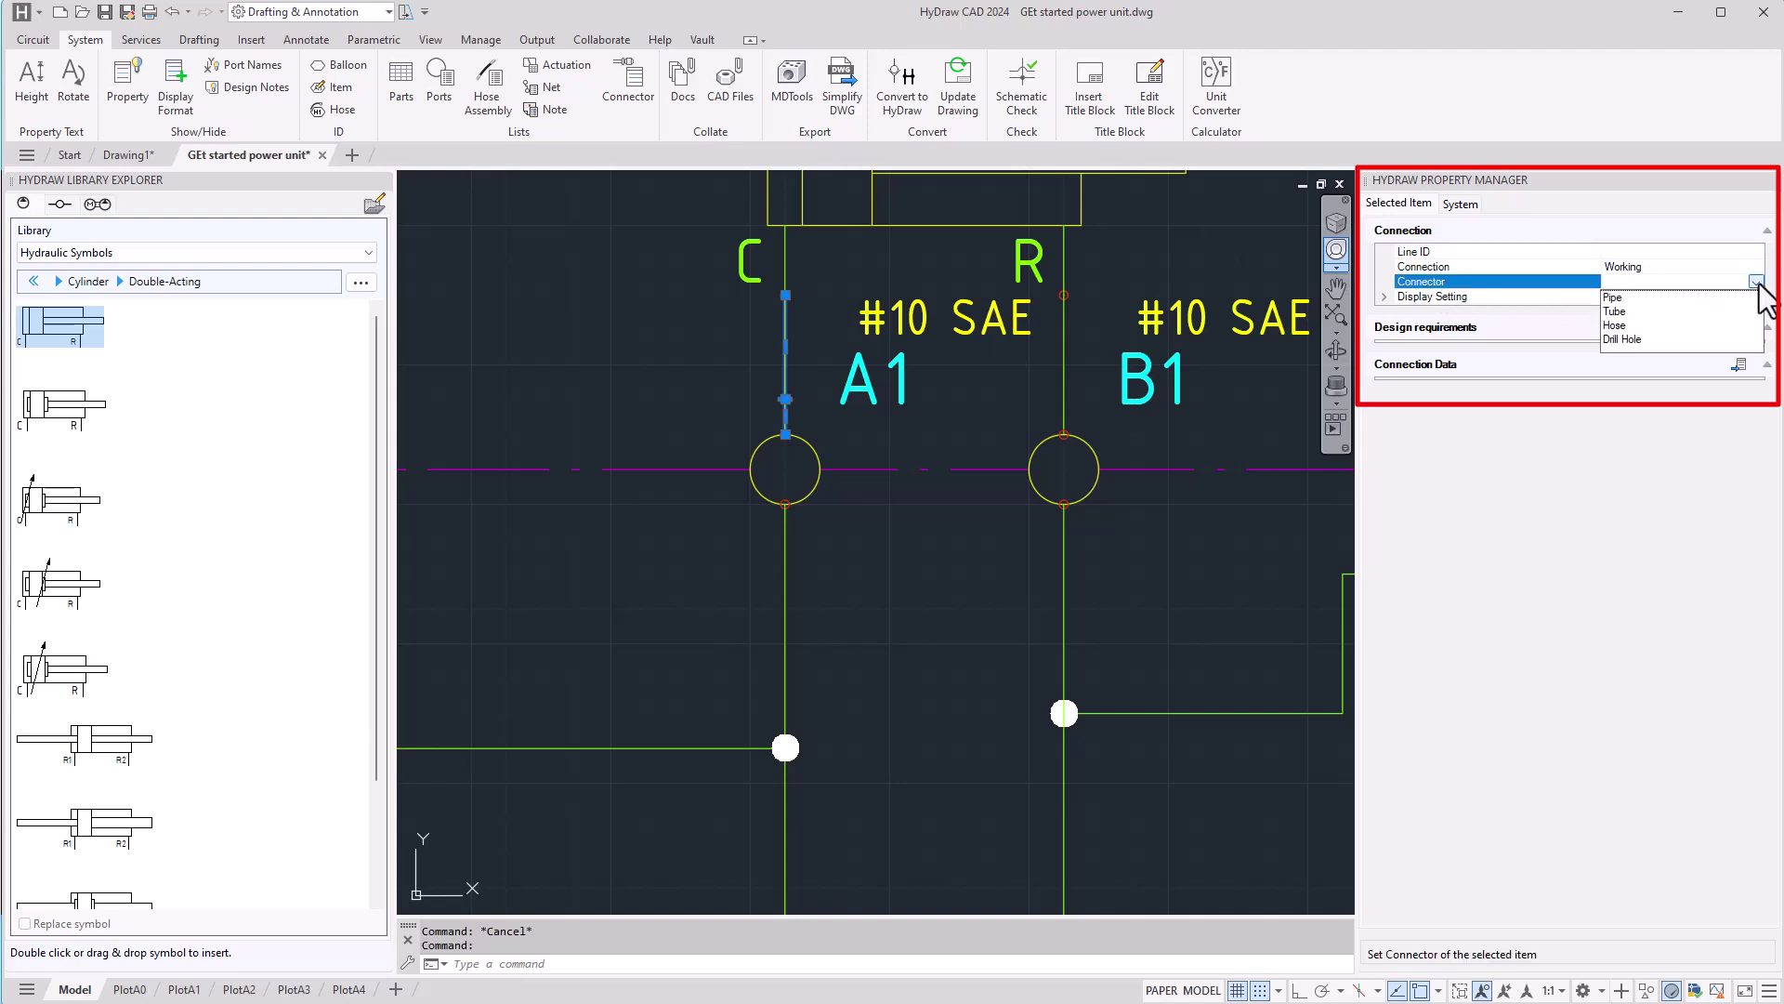
pyautogui.click(1618, 311)
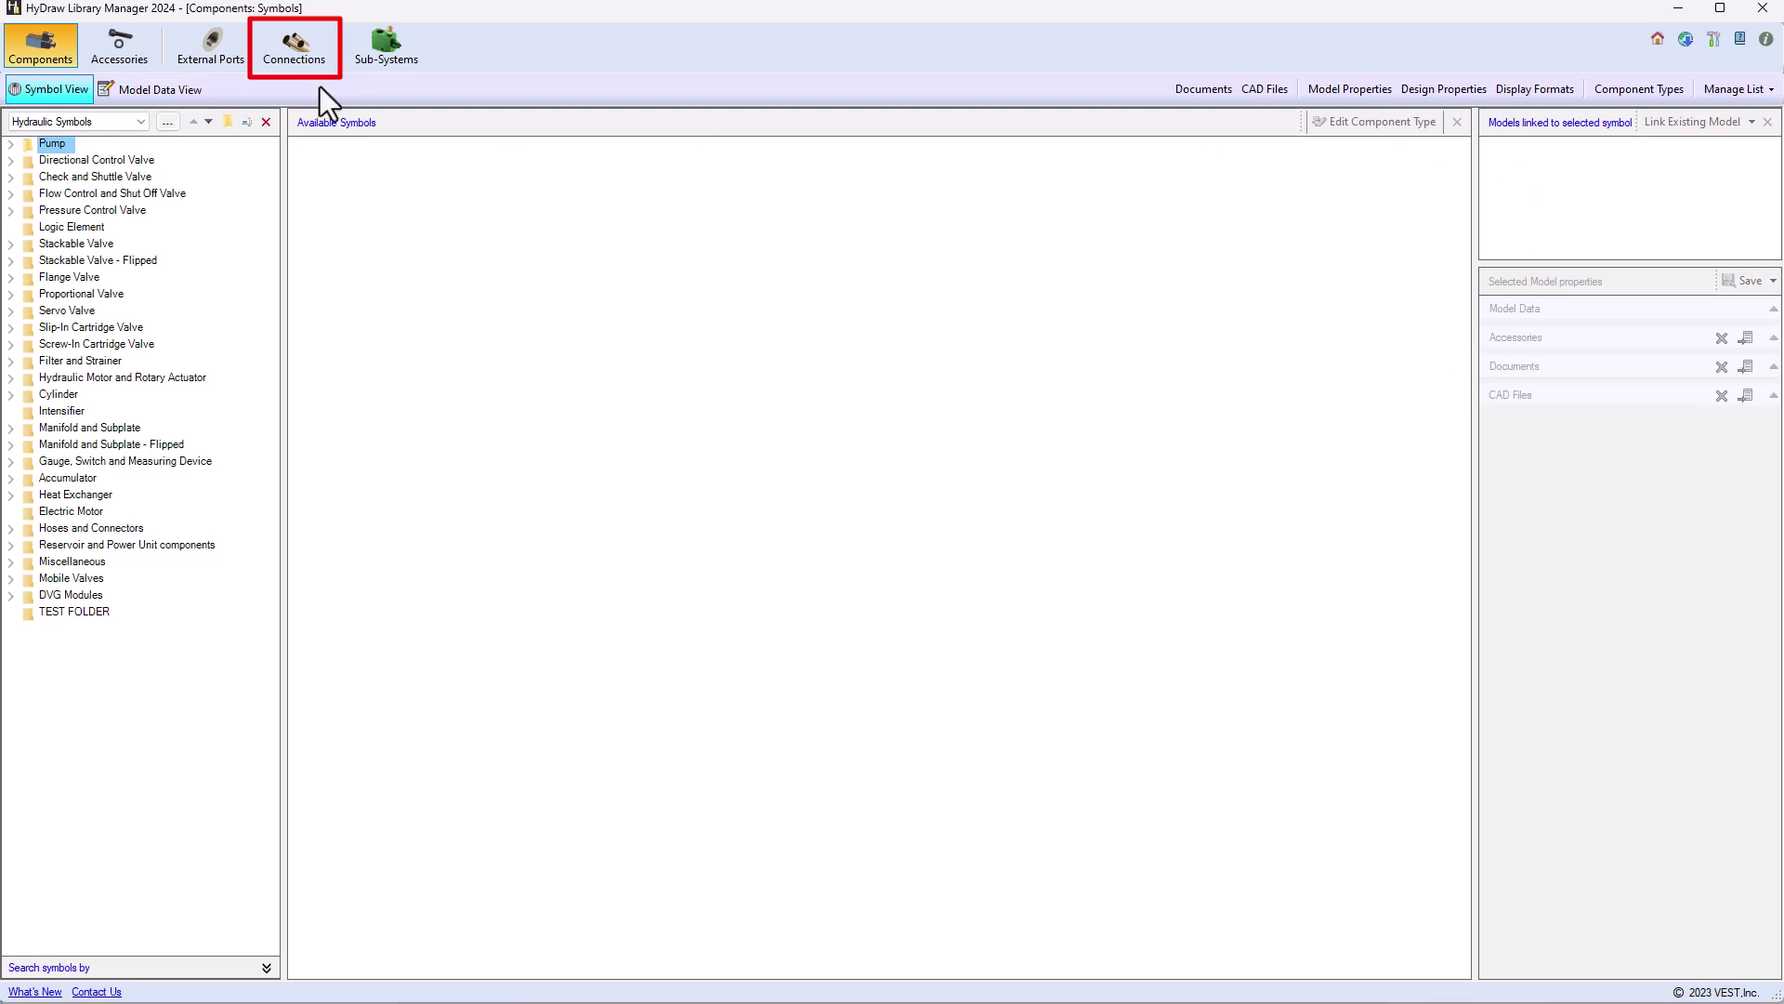
# Step: In HyDraw Library Manager, examine the Tube connector's model properties and display formats, then return to the drawing
pyautogui.click(292, 48)
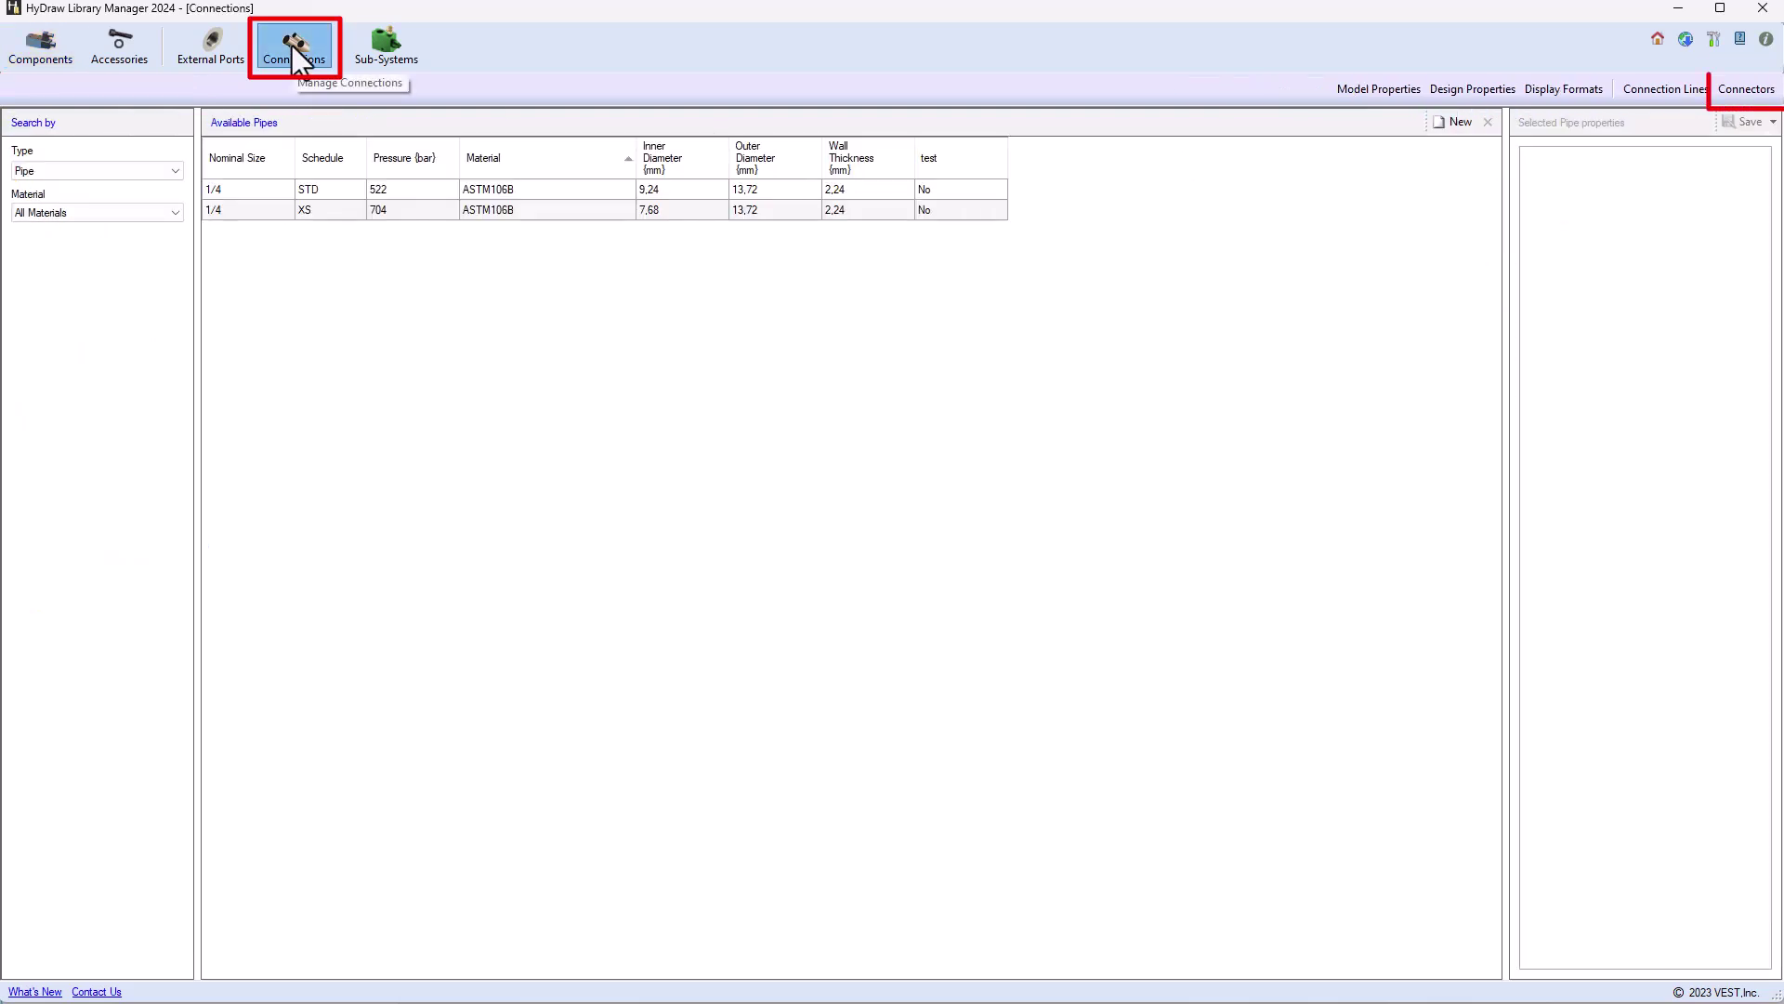
pyautogui.click(1745, 90)
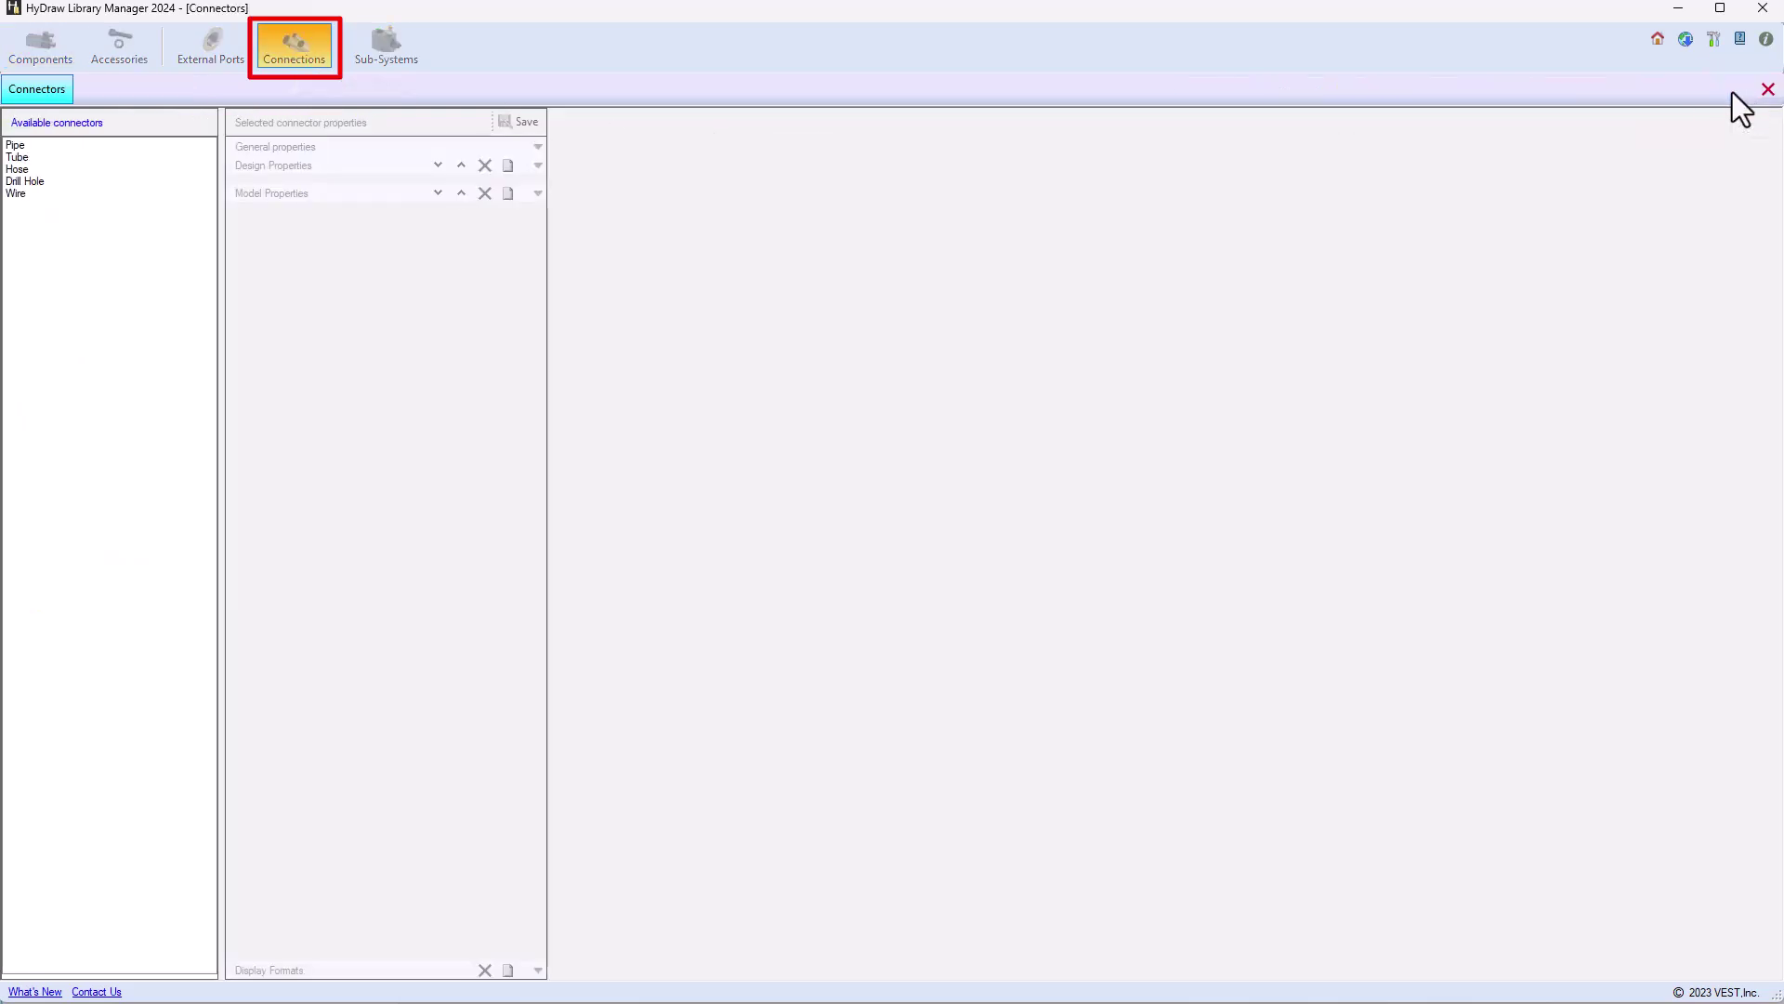
pyautogui.click(13, 159)
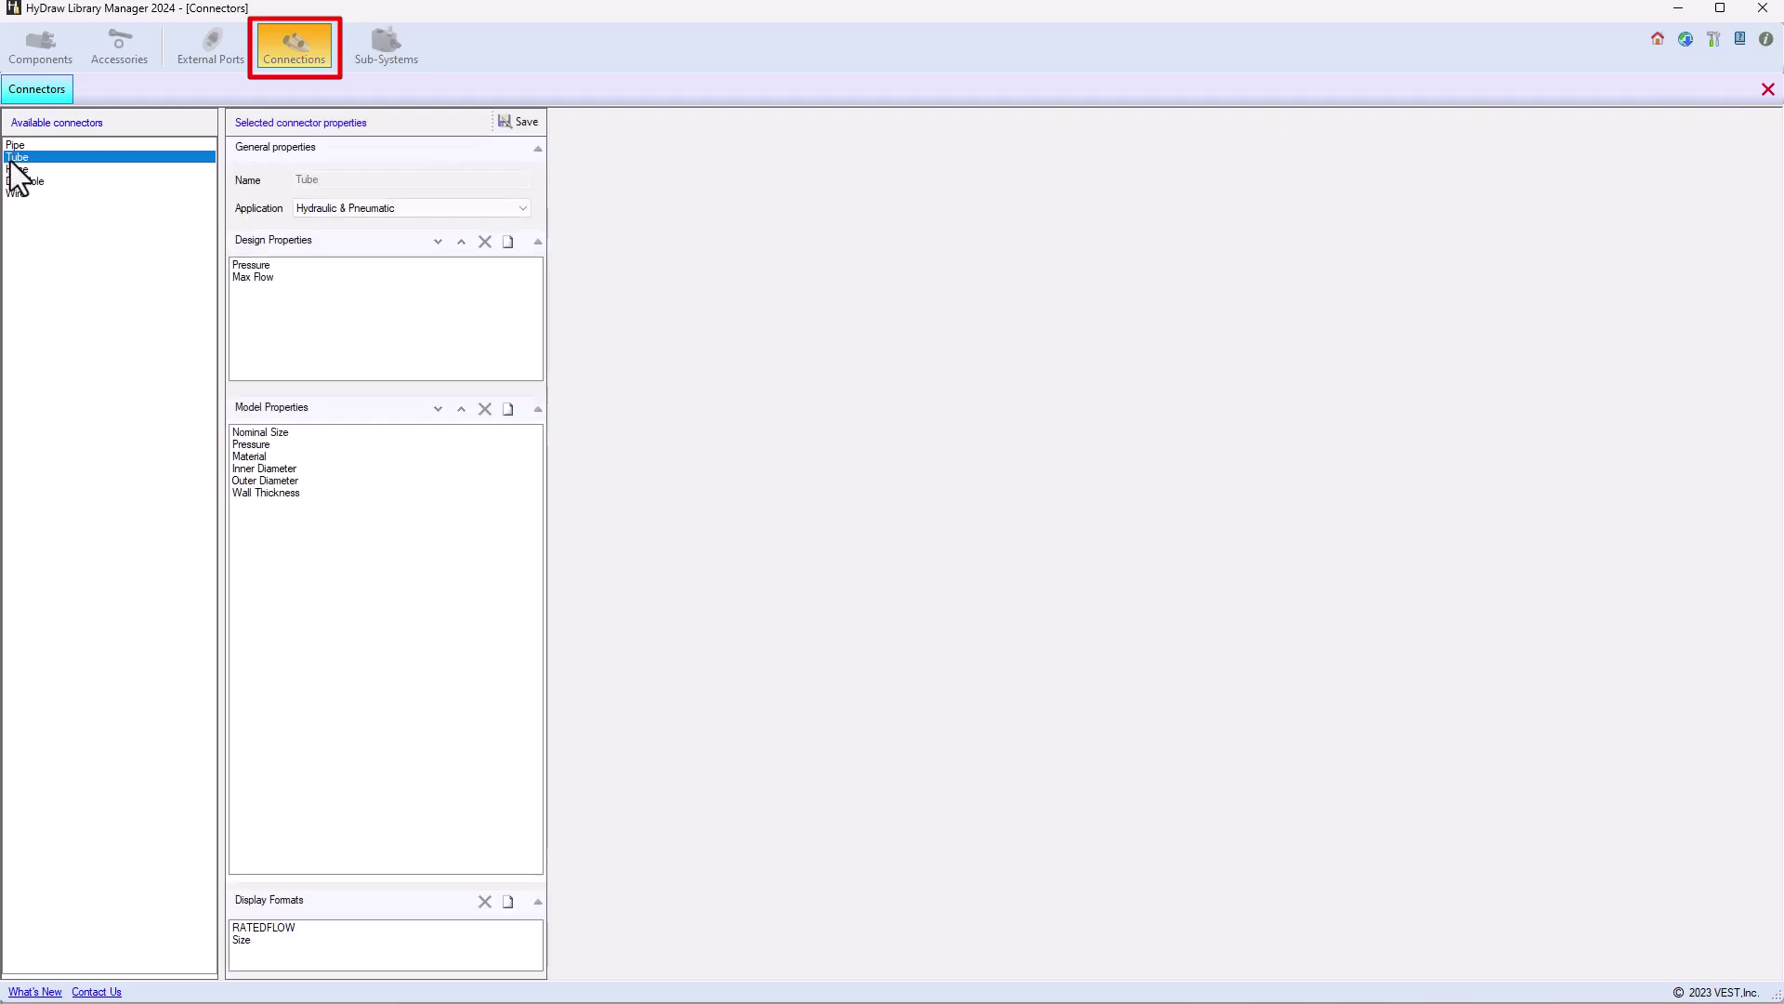
pyautogui.moveTo(271, 435); pyautogui.dragTo(261, 470)
pyautogui.click(269, 492)
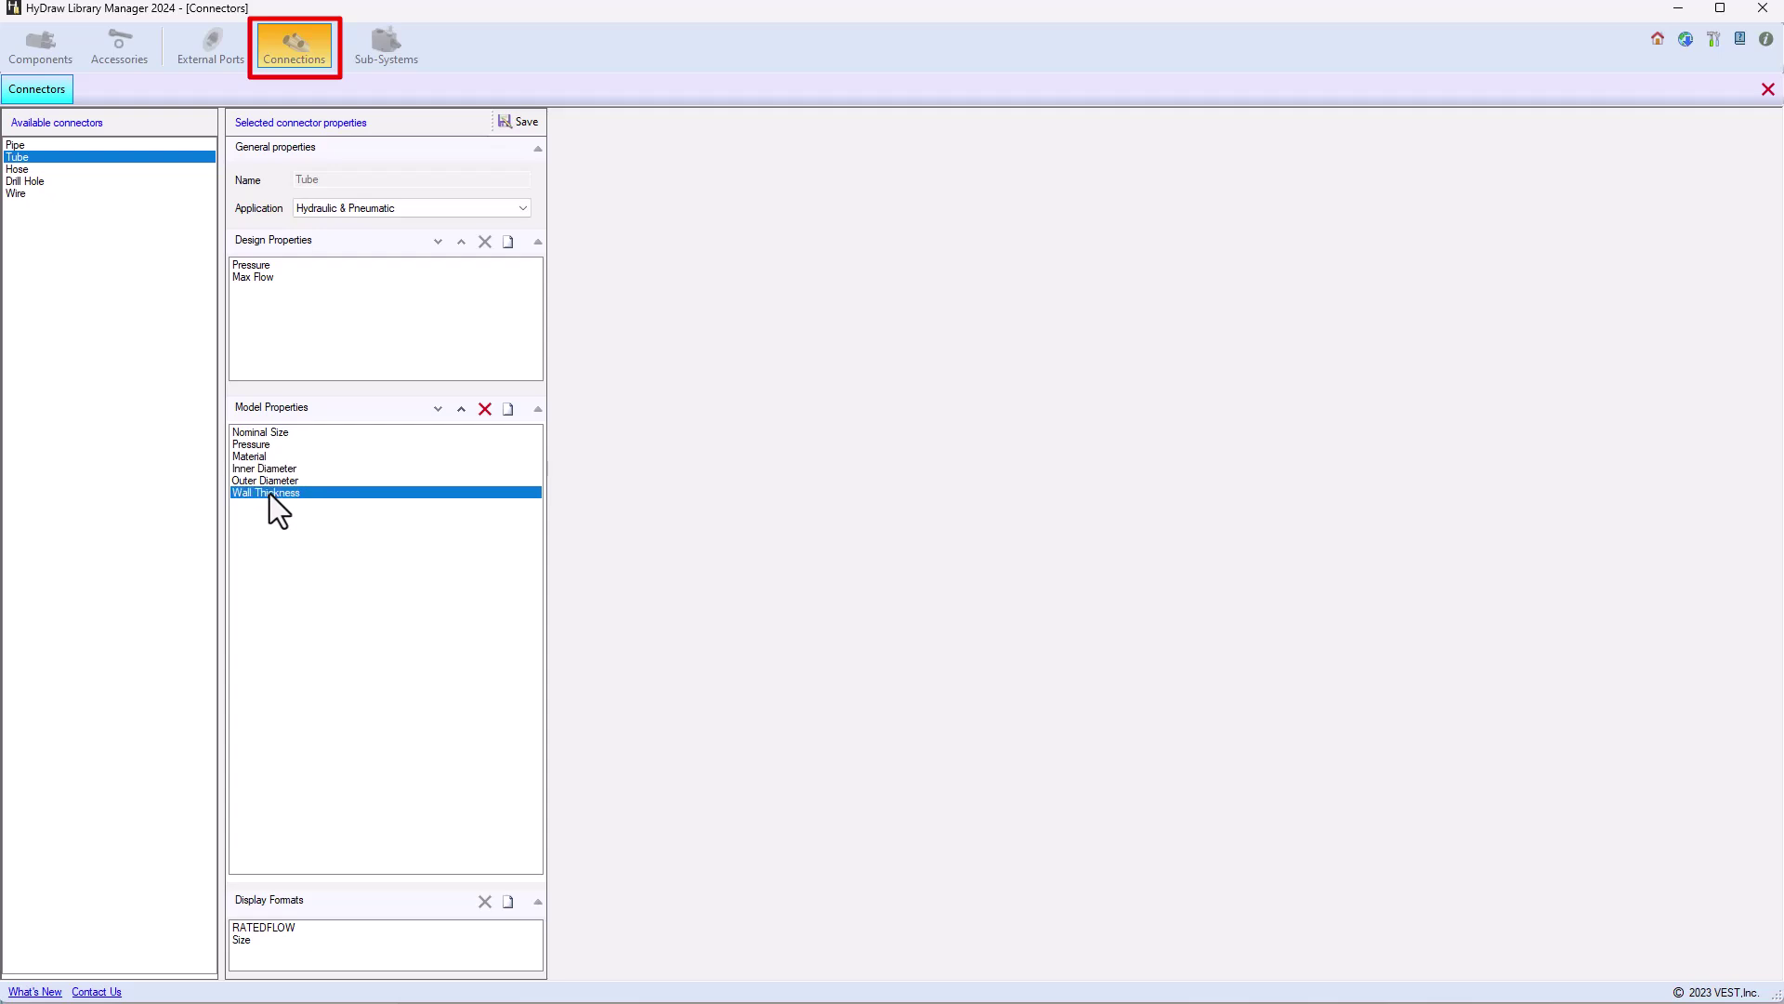
pyautogui.click(262, 929)
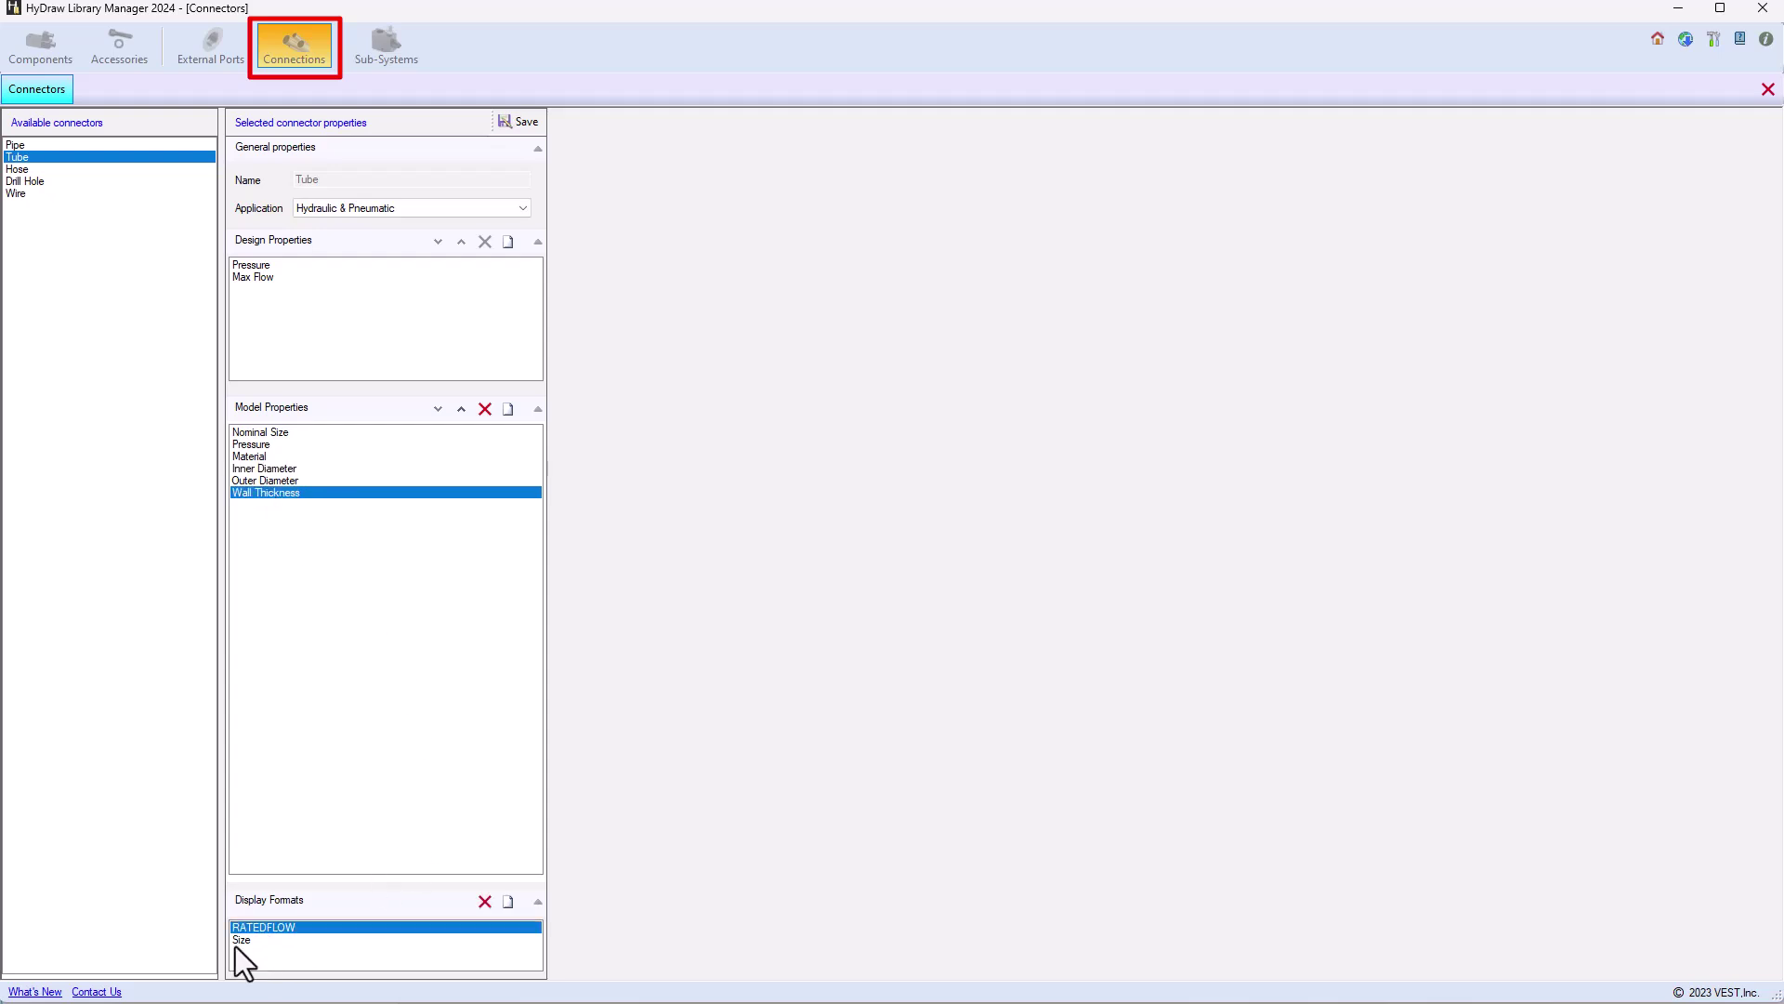
pyautogui.click(238, 941)
pyautogui.click(247, 930)
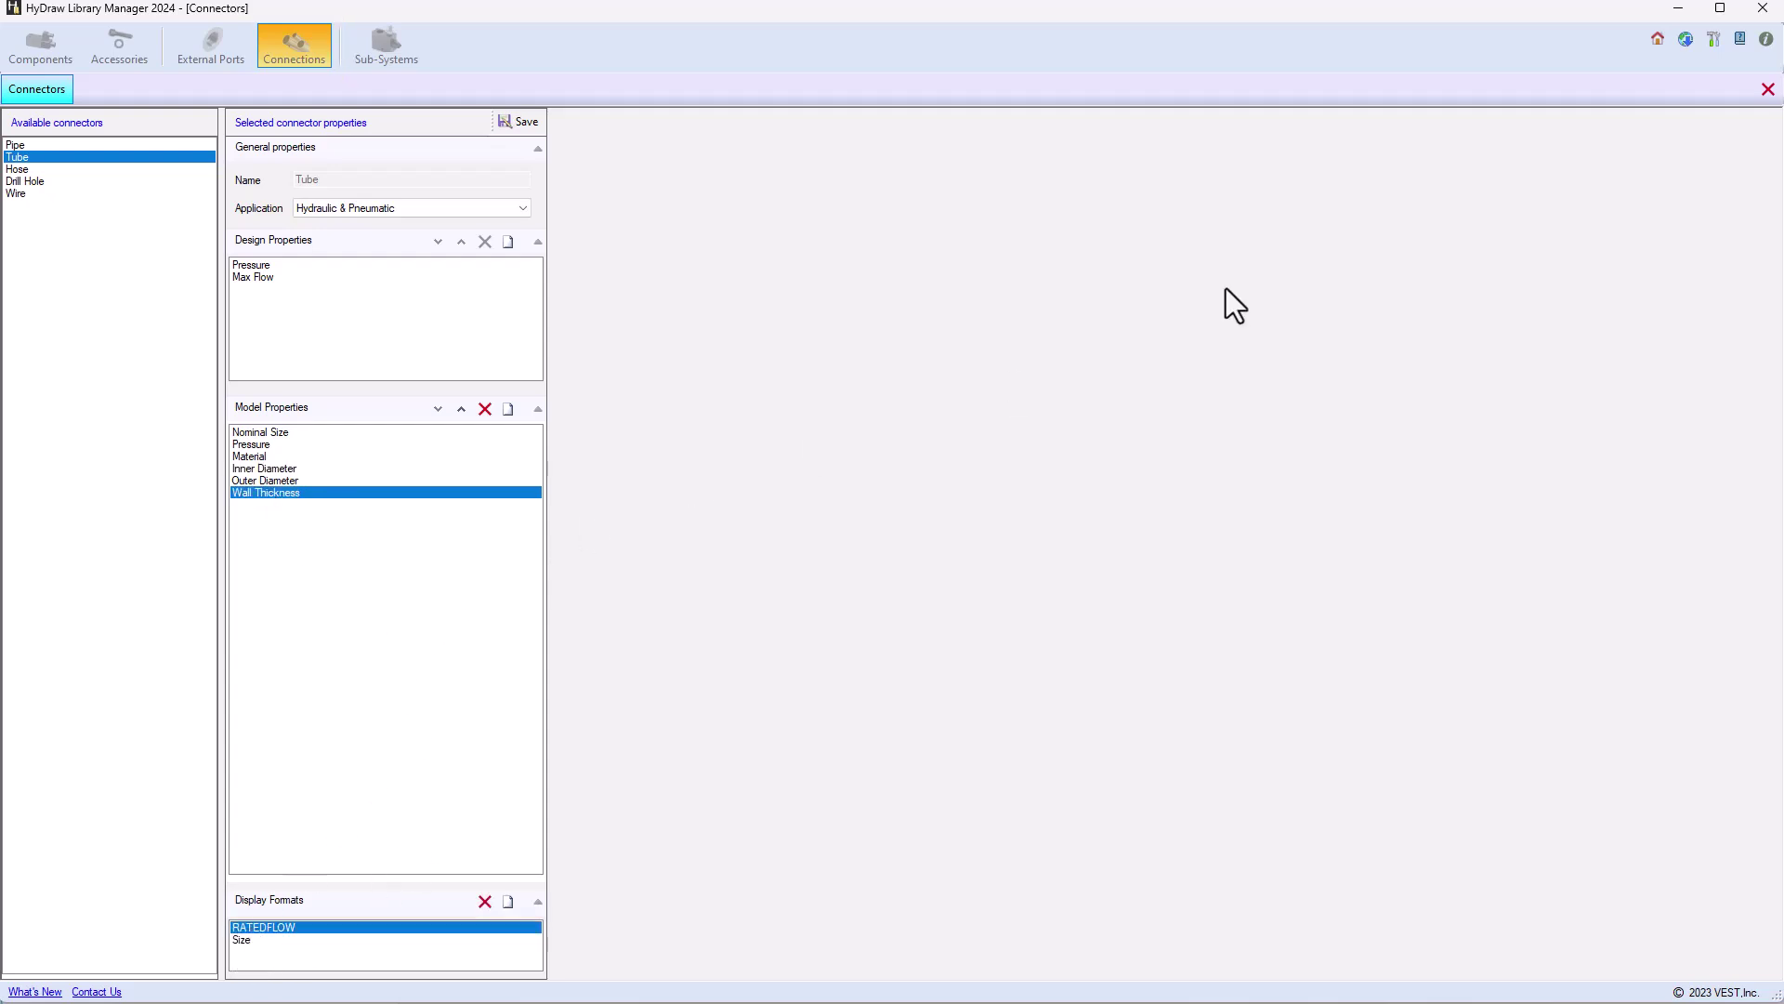
pyautogui.click(1673, 13)
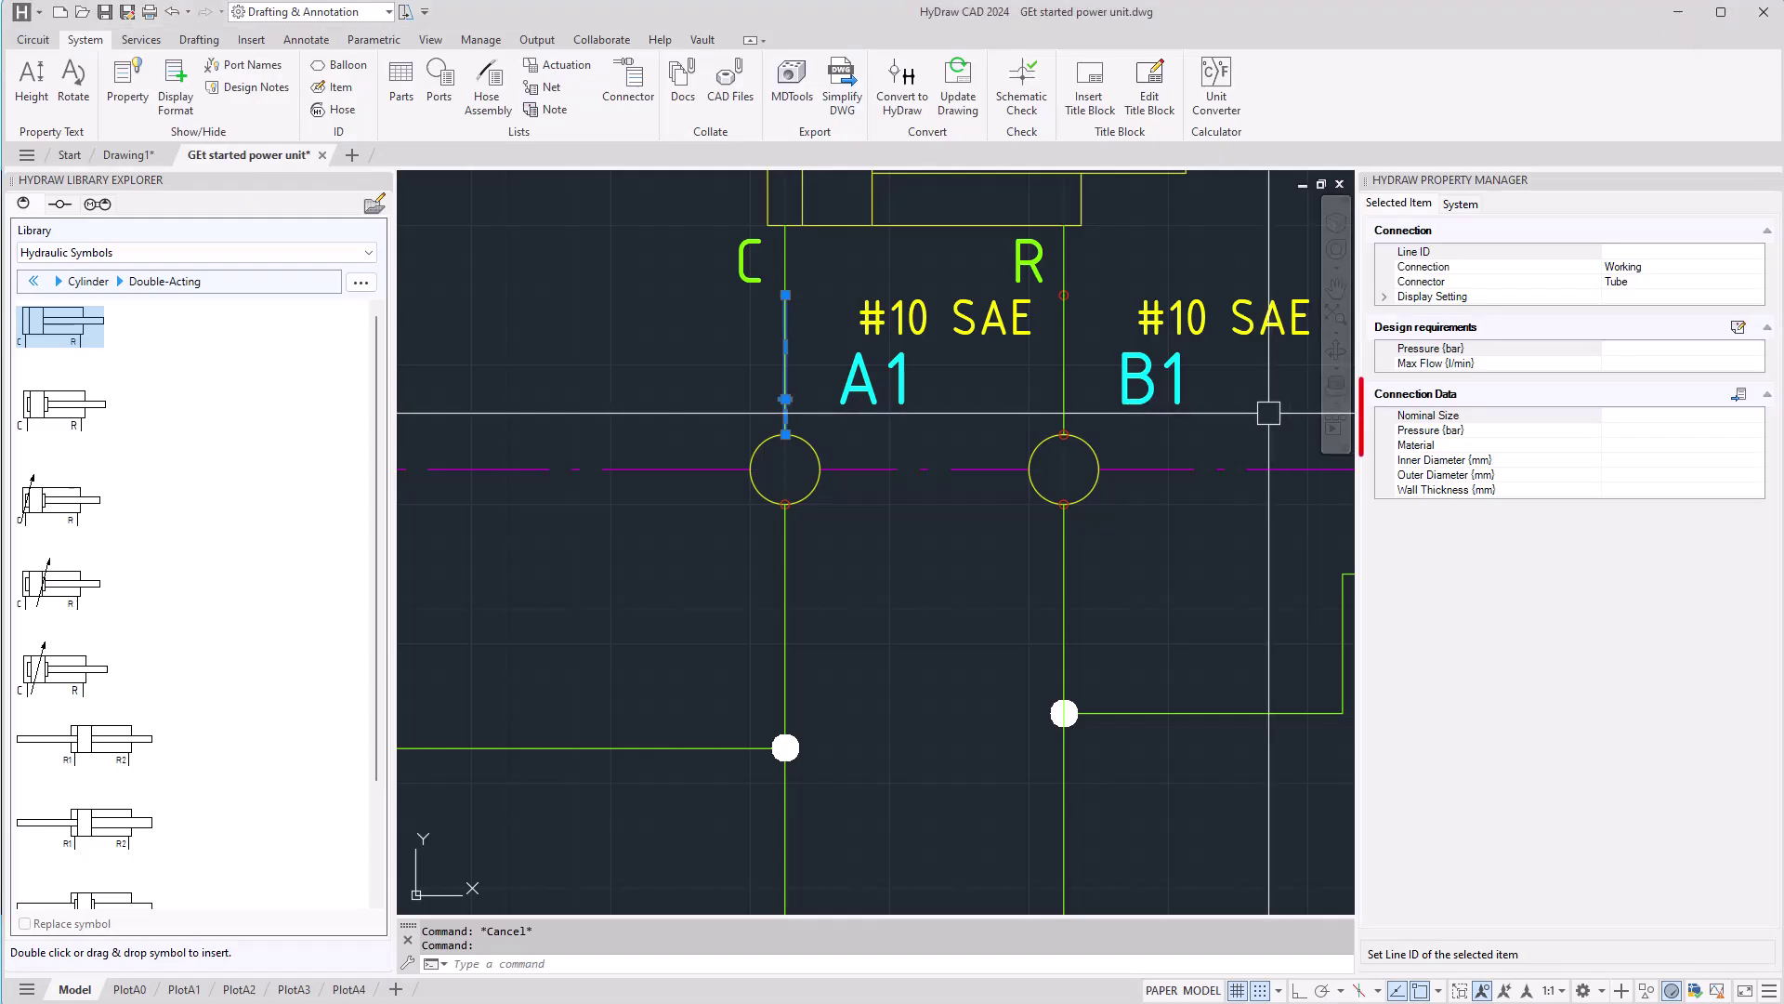
# Step: Enter the tube's connection data manually: inner diameter 10 mm, outer diameter 15 mm and wall thickness 2.5 mm
pyautogui.click(1645, 415)
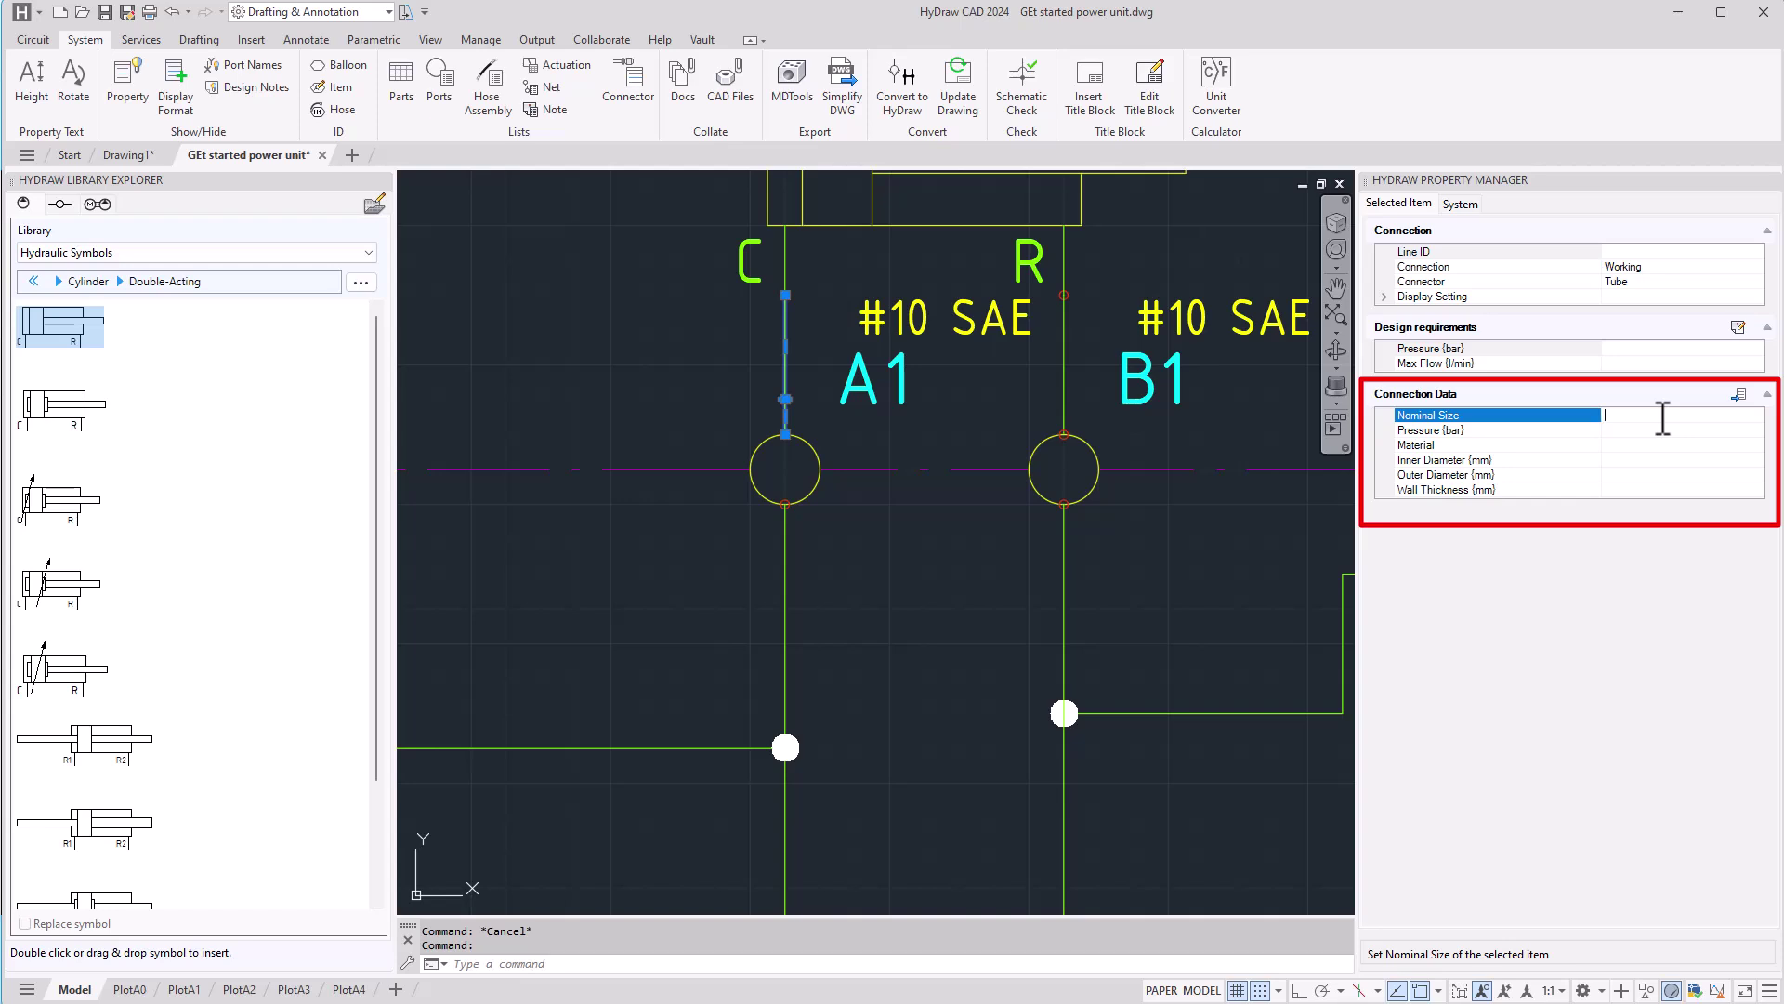
pyautogui.press('Down')
pyautogui.press('Down')
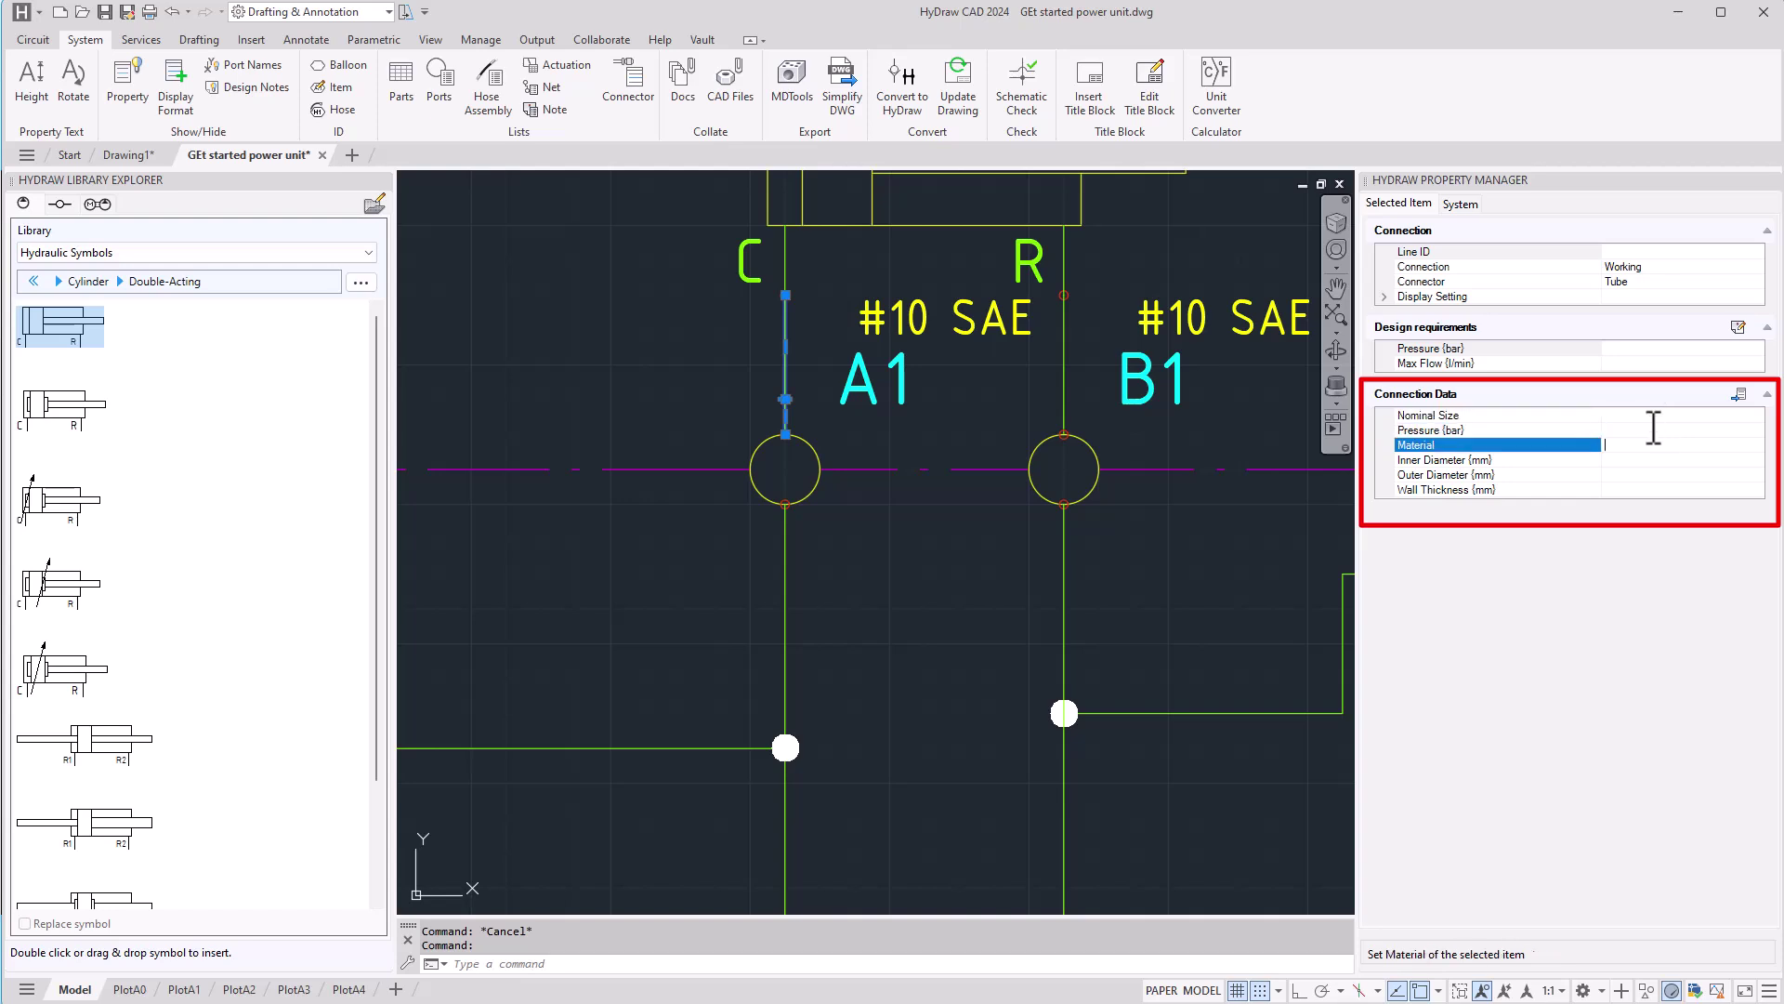
pyautogui.click(1638, 464)
pyautogui.write('10')
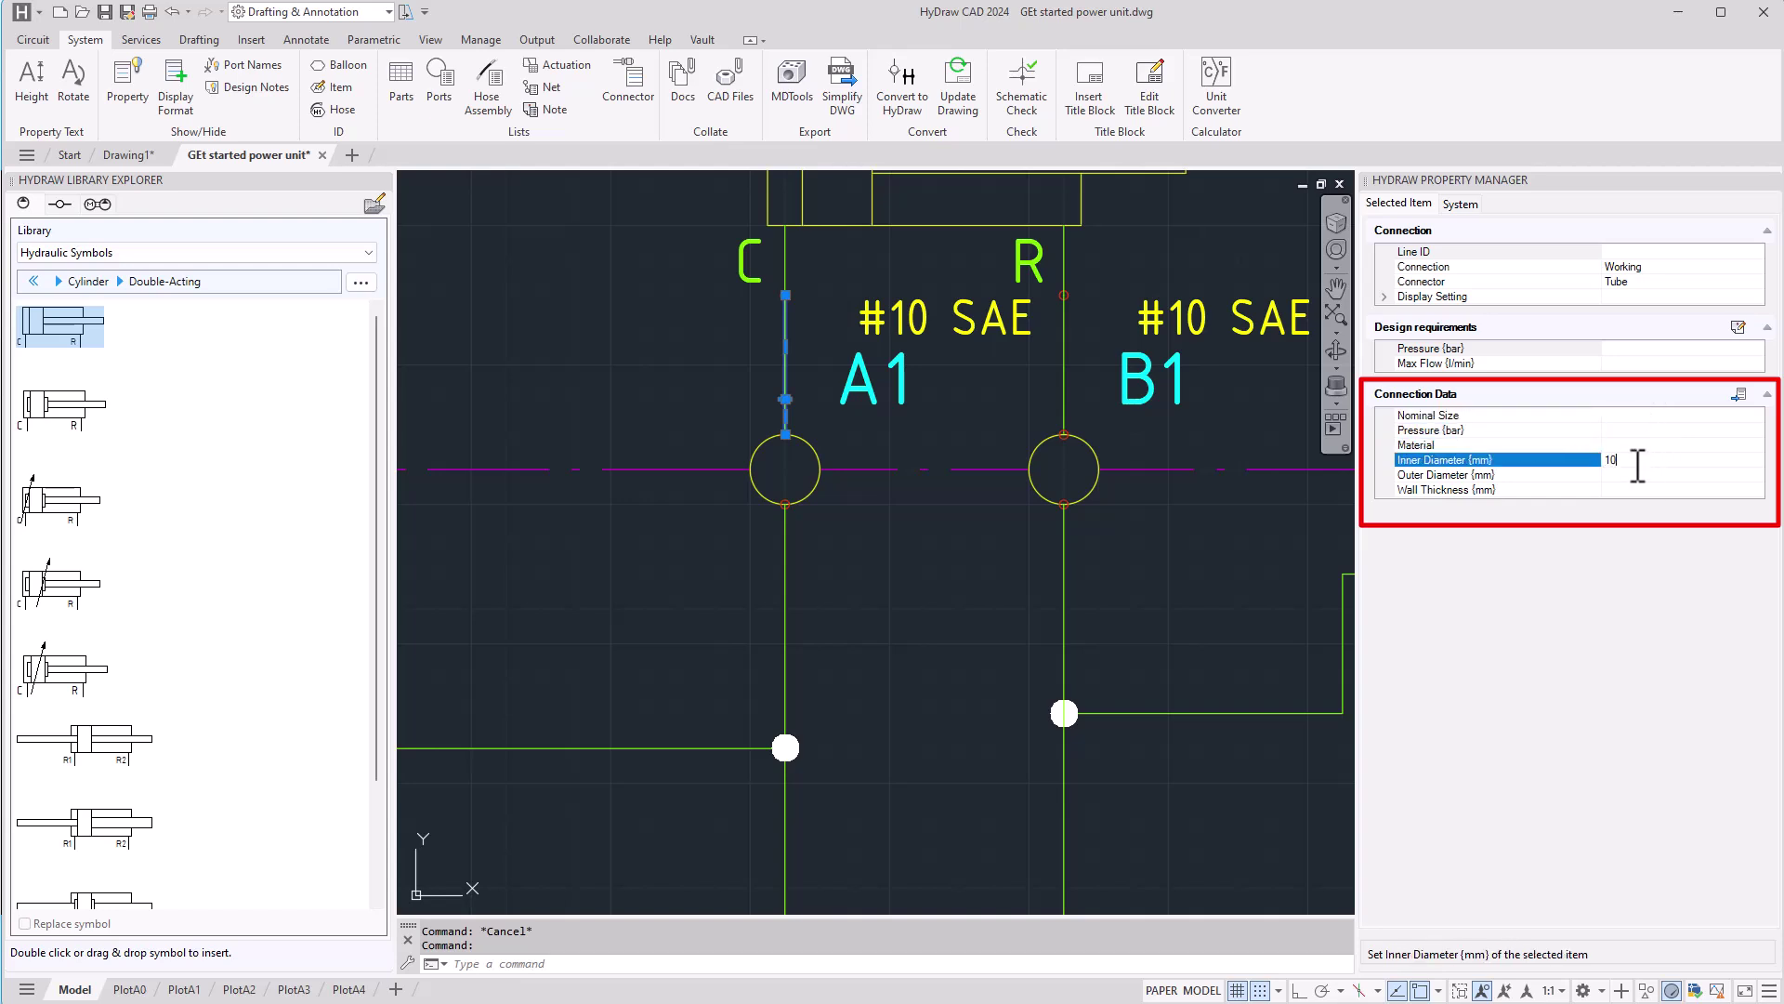
pyautogui.press('Down')
pyautogui.write('15')
pyautogui.press('Down')
pyautogui.write('2')
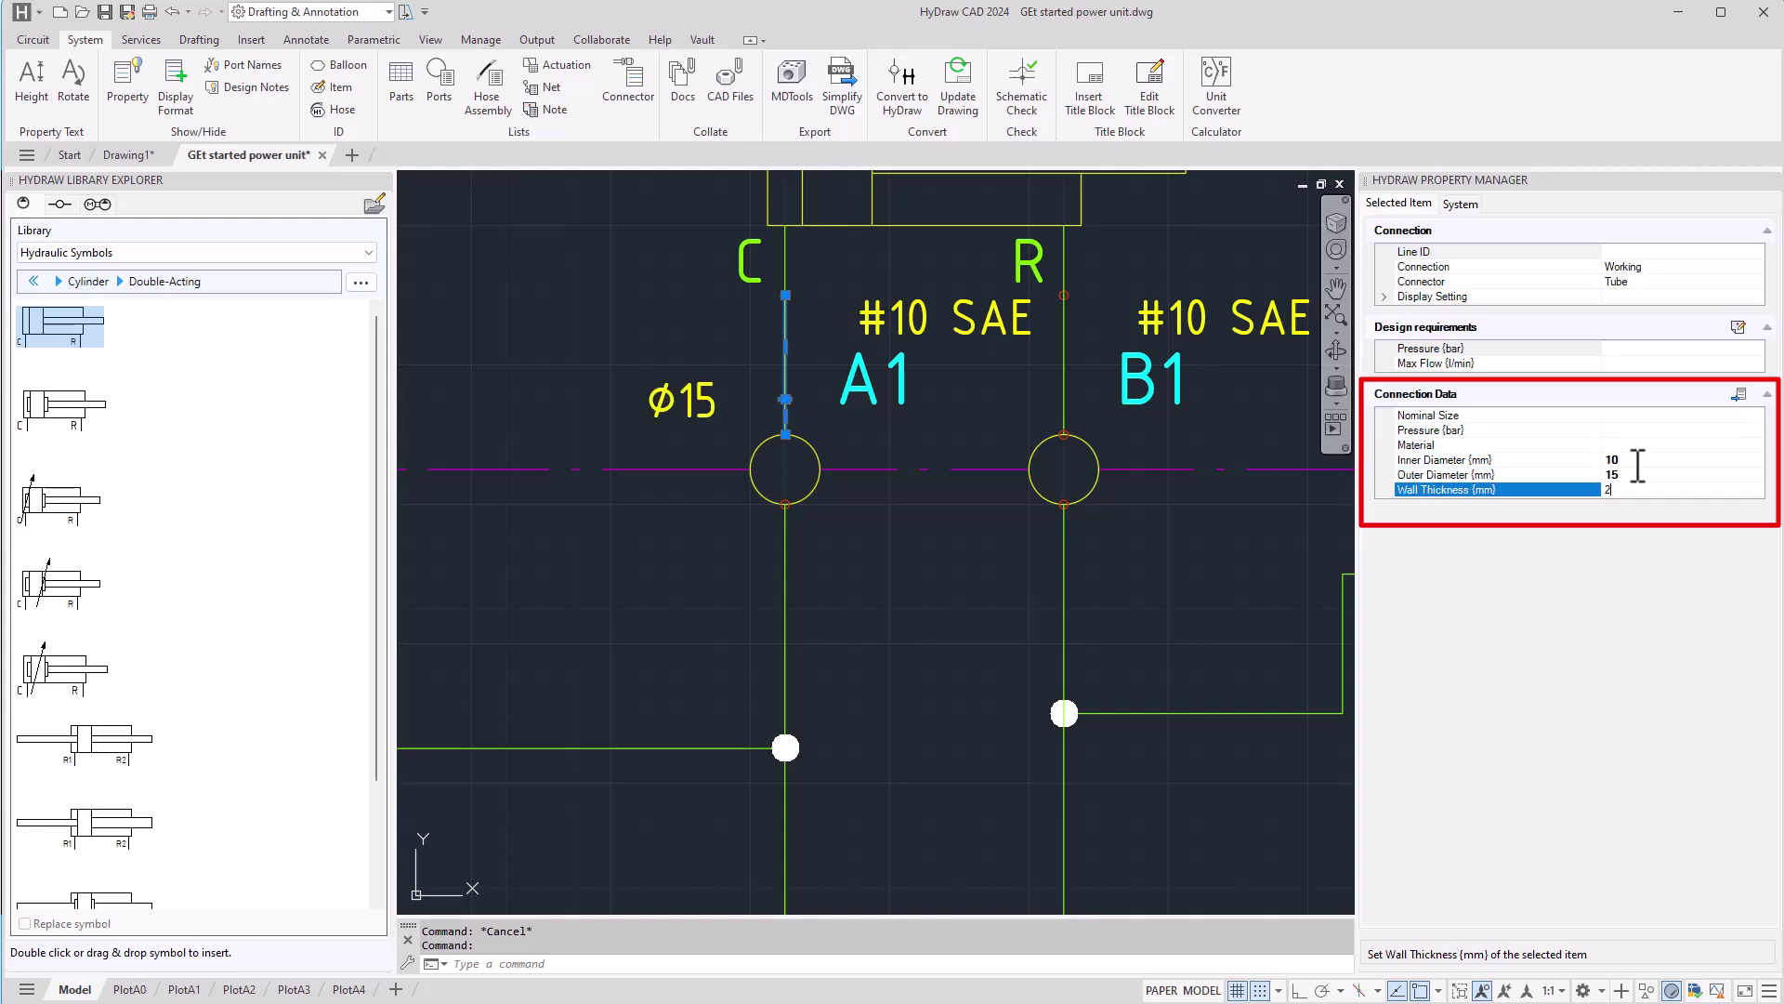
pyautogui.press('Return')
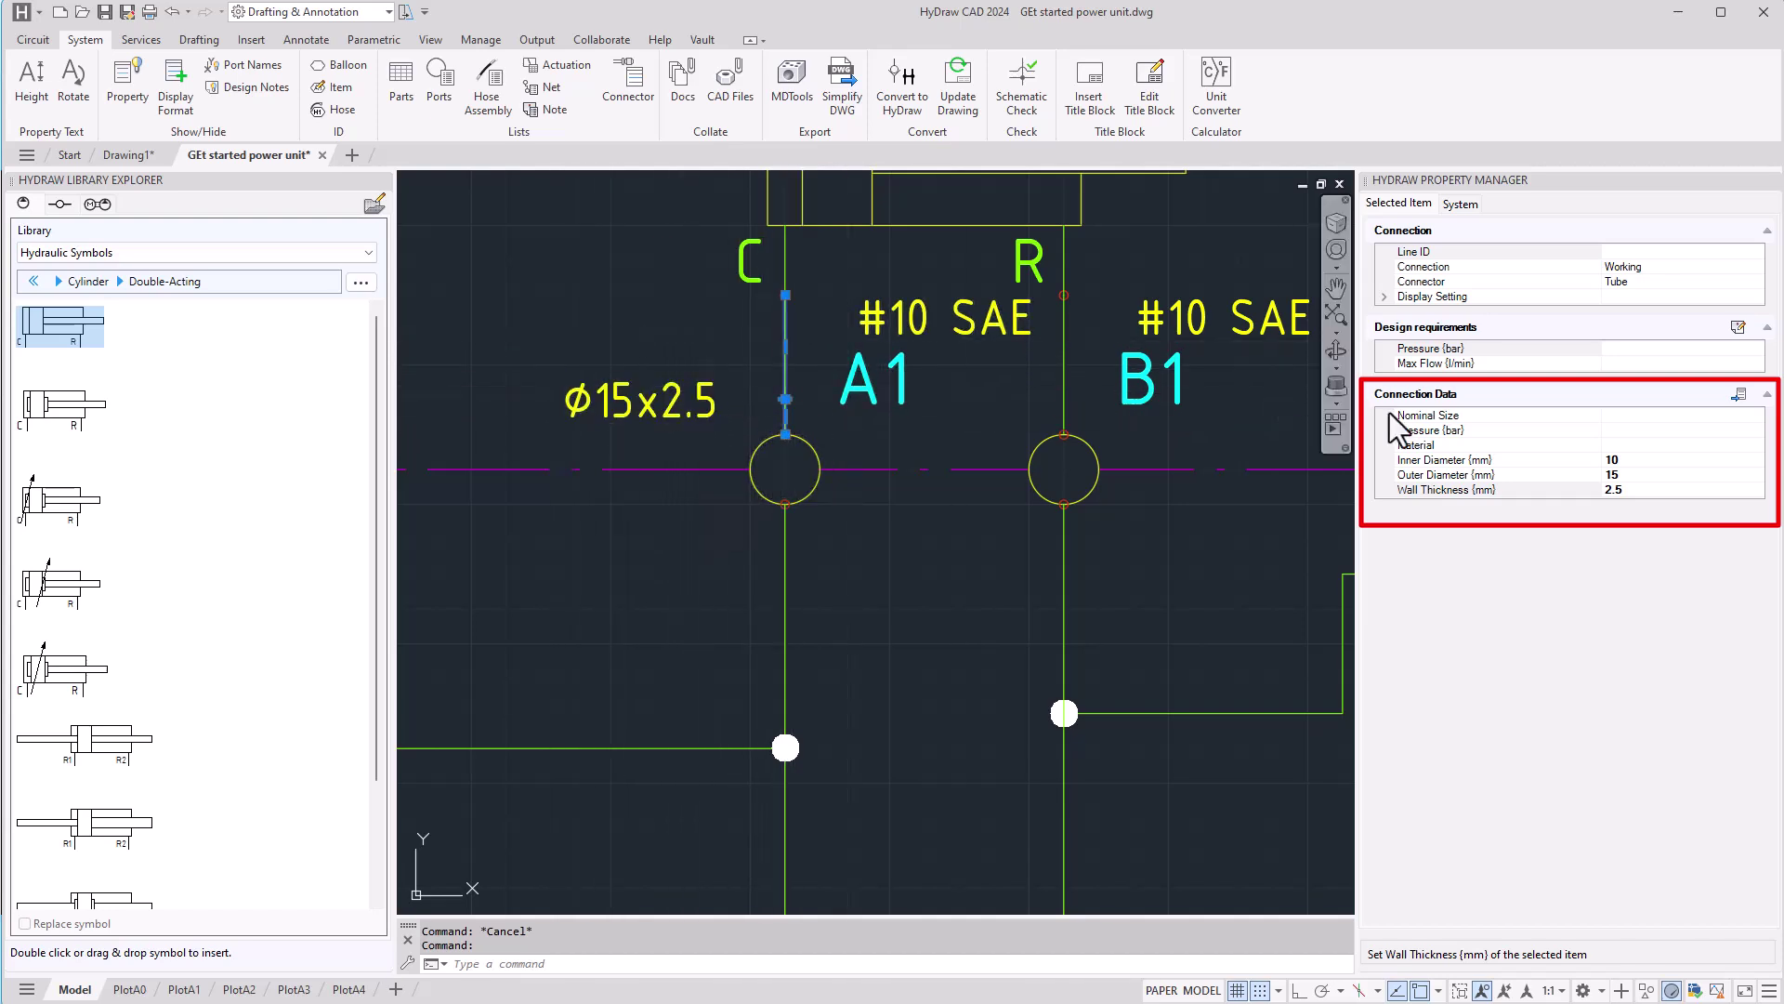
# Step: Filter the library tubes for a return line with 50 l/min flow and 10 bar pressure
pyautogui.click(1738, 393)
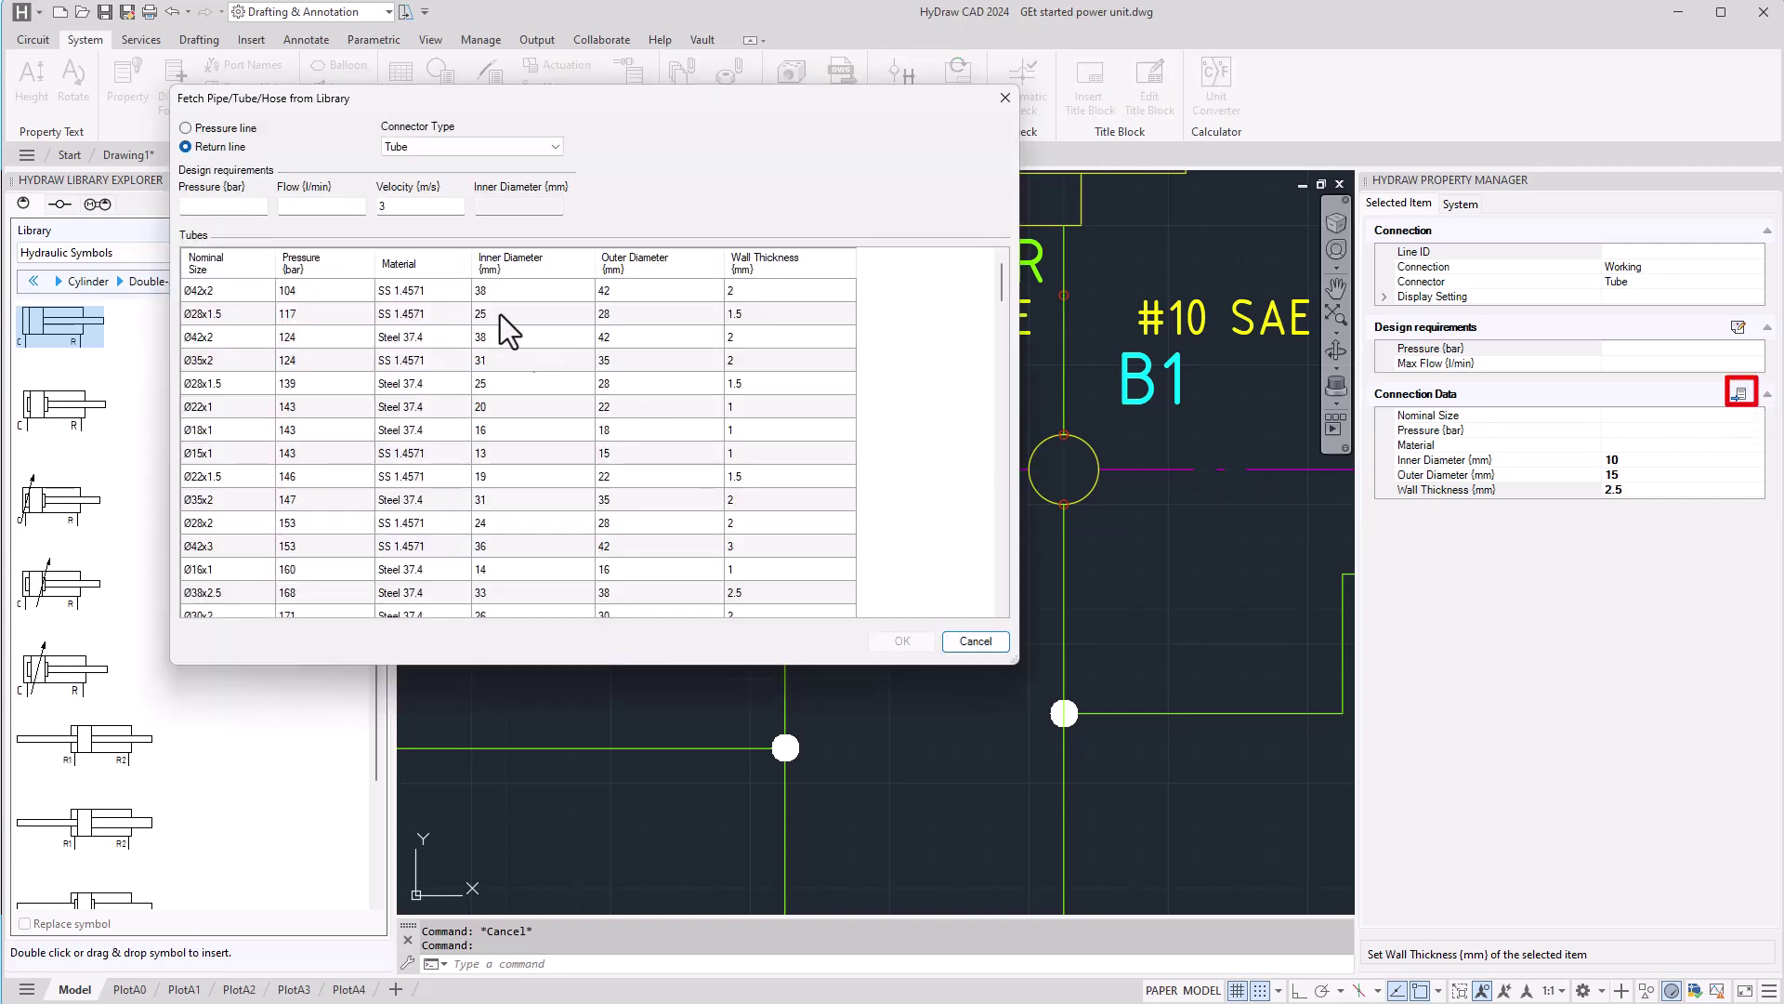
pyautogui.click(192, 130)
pyautogui.click(190, 147)
pyautogui.click(318, 206)
pyautogui.write('50')
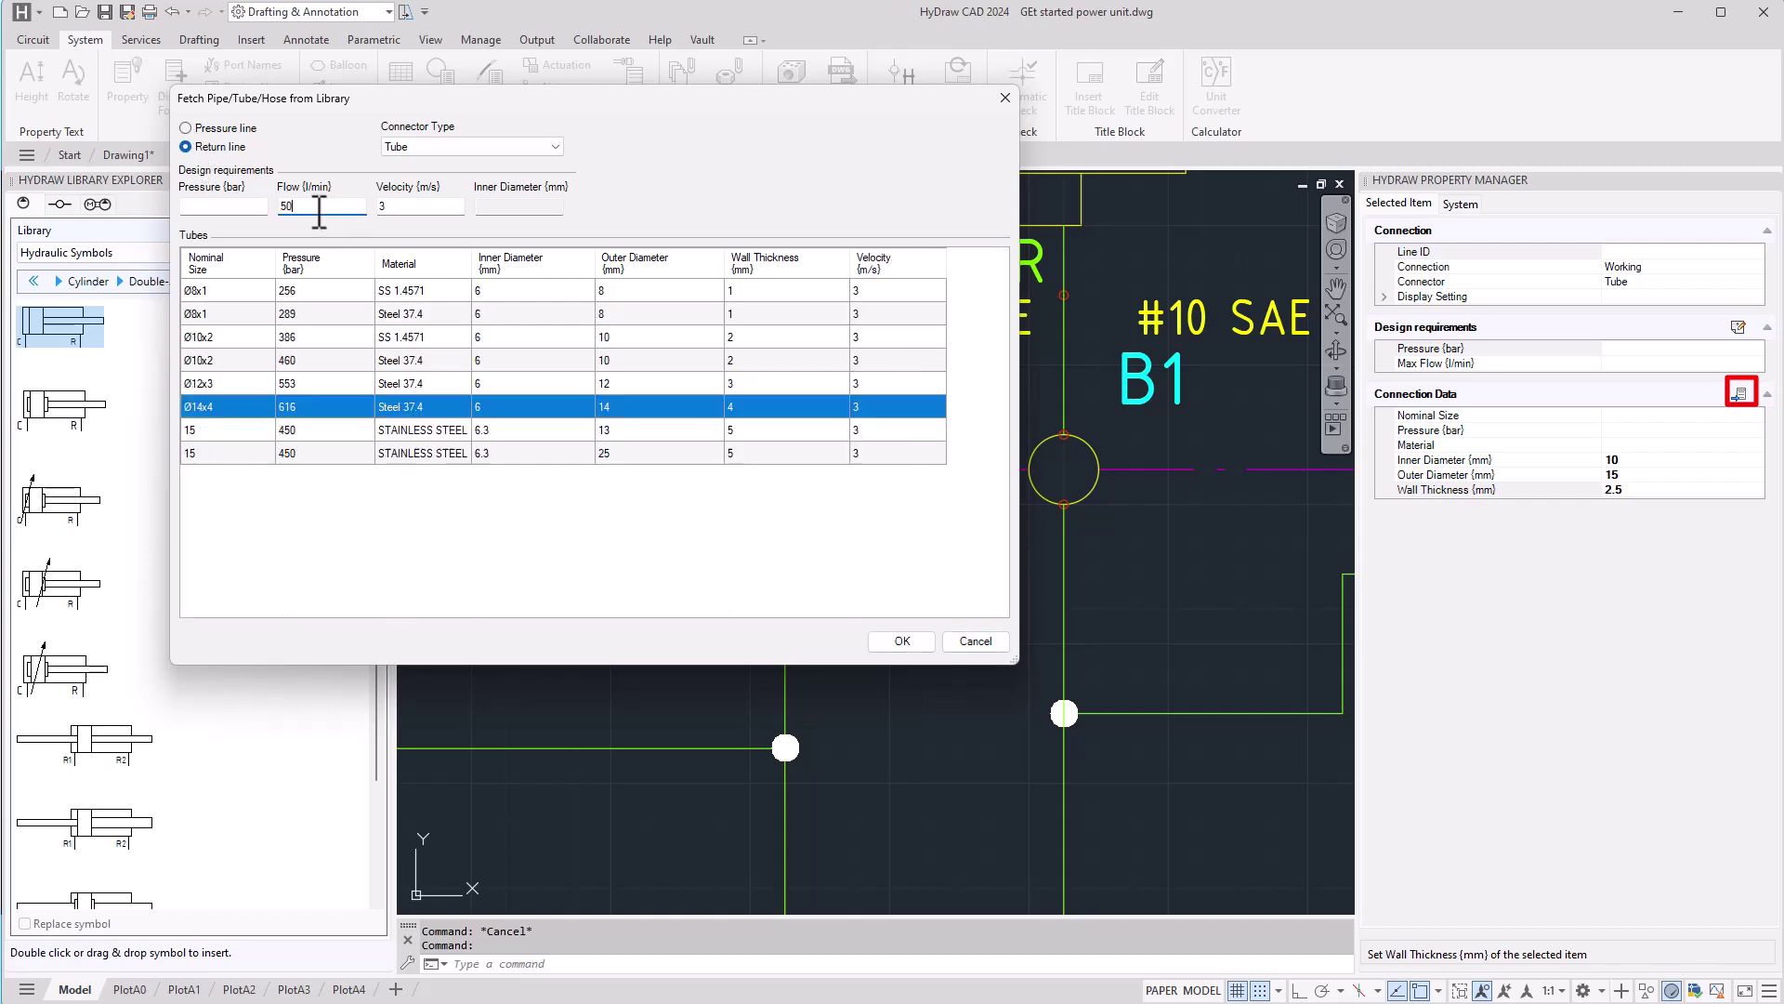
pyautogui.click(240, 206)
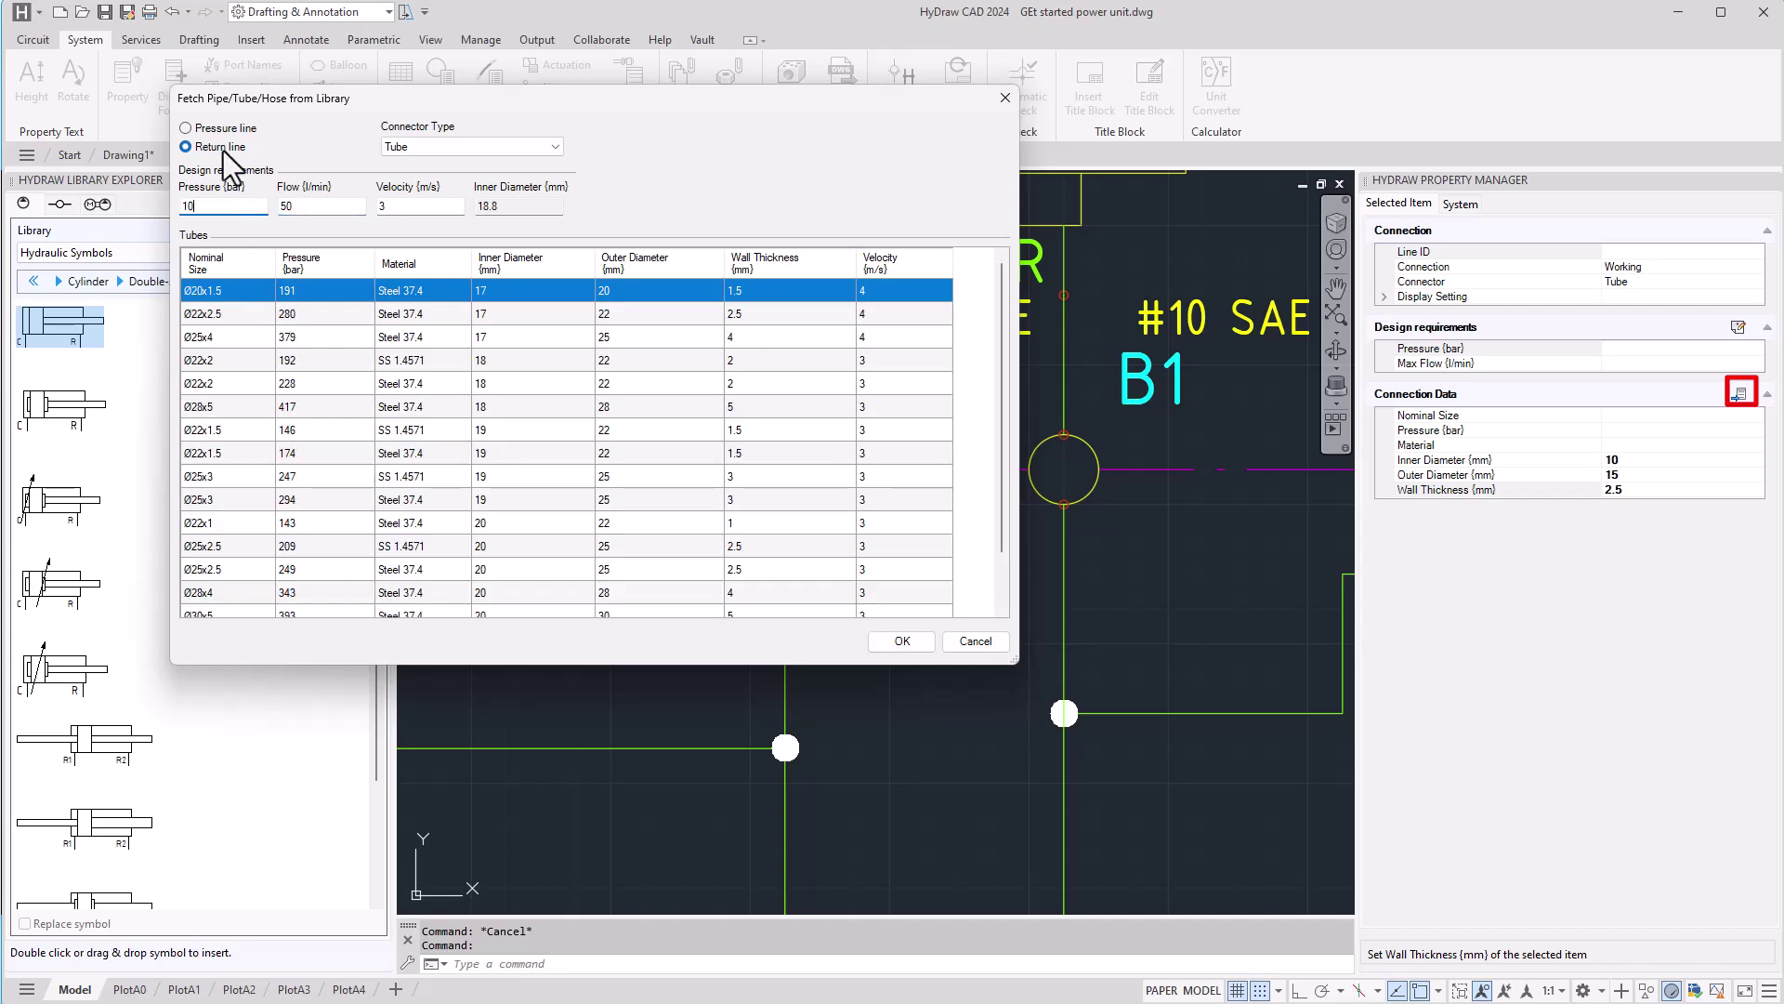
# Step: Assign the Ø22x1.5 Steel 37.4 library tube to the selected connection line
pyautogui.click(662, 468)
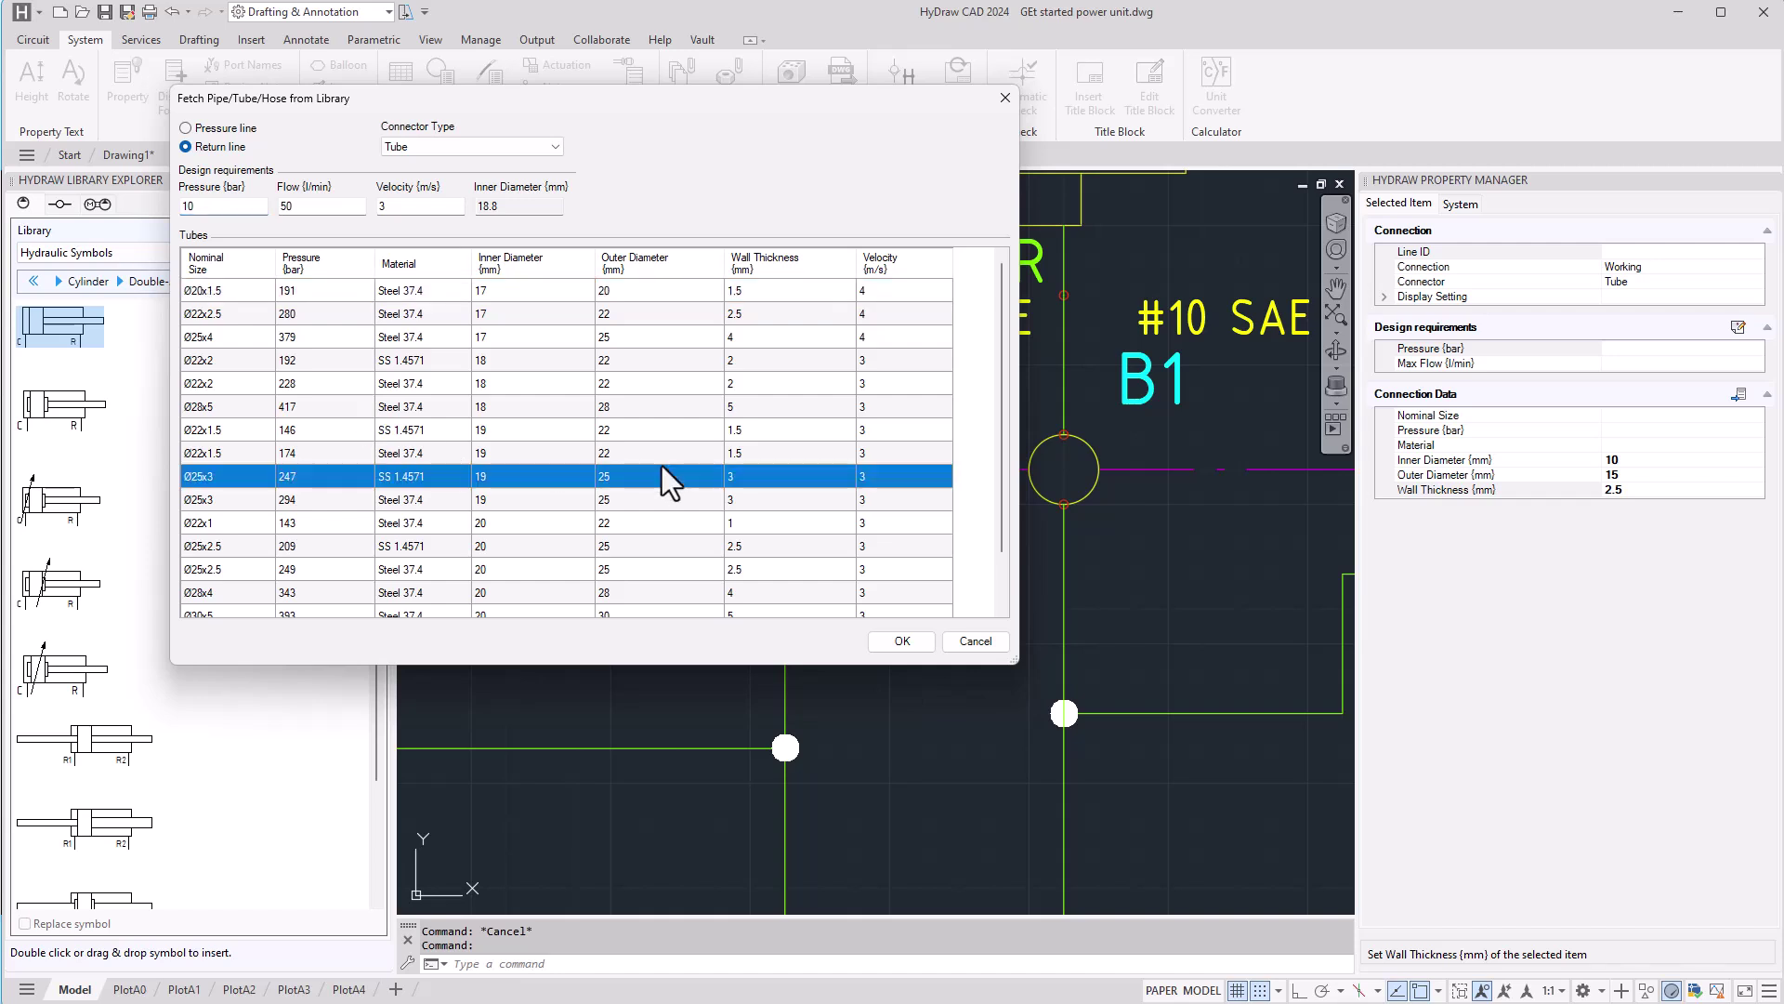
pyautogui.click(656, 452)
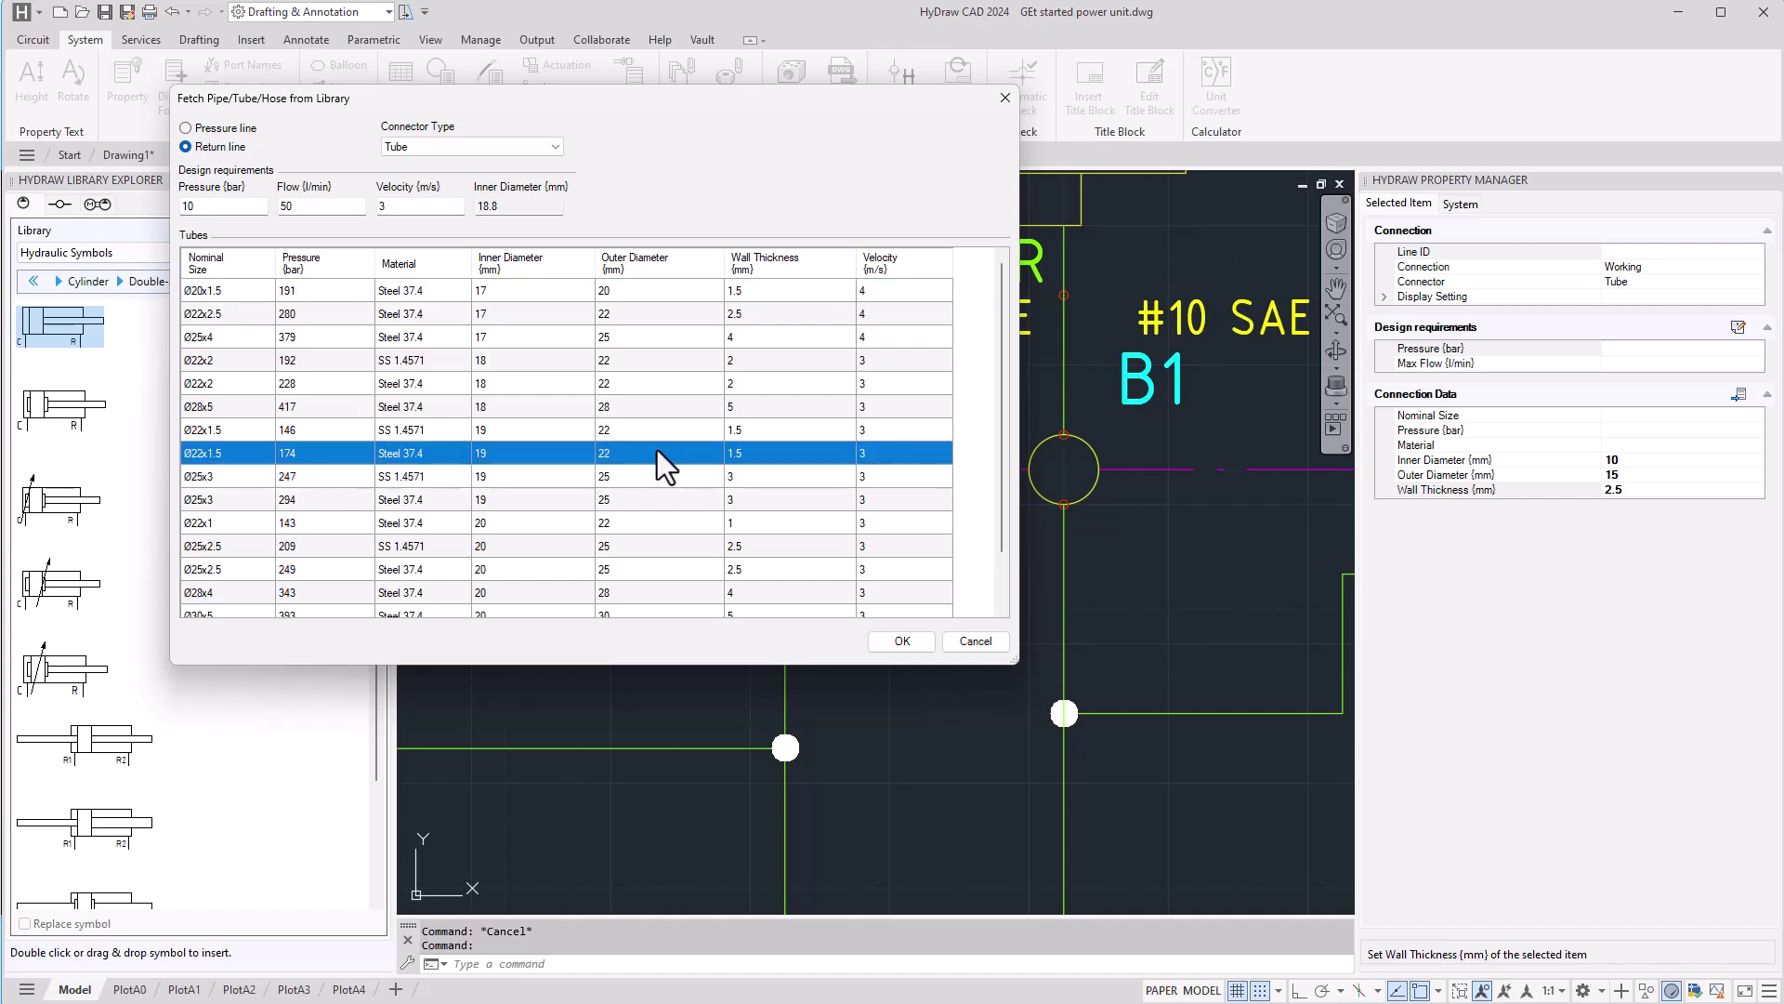
pyautogui.click(901, 642)
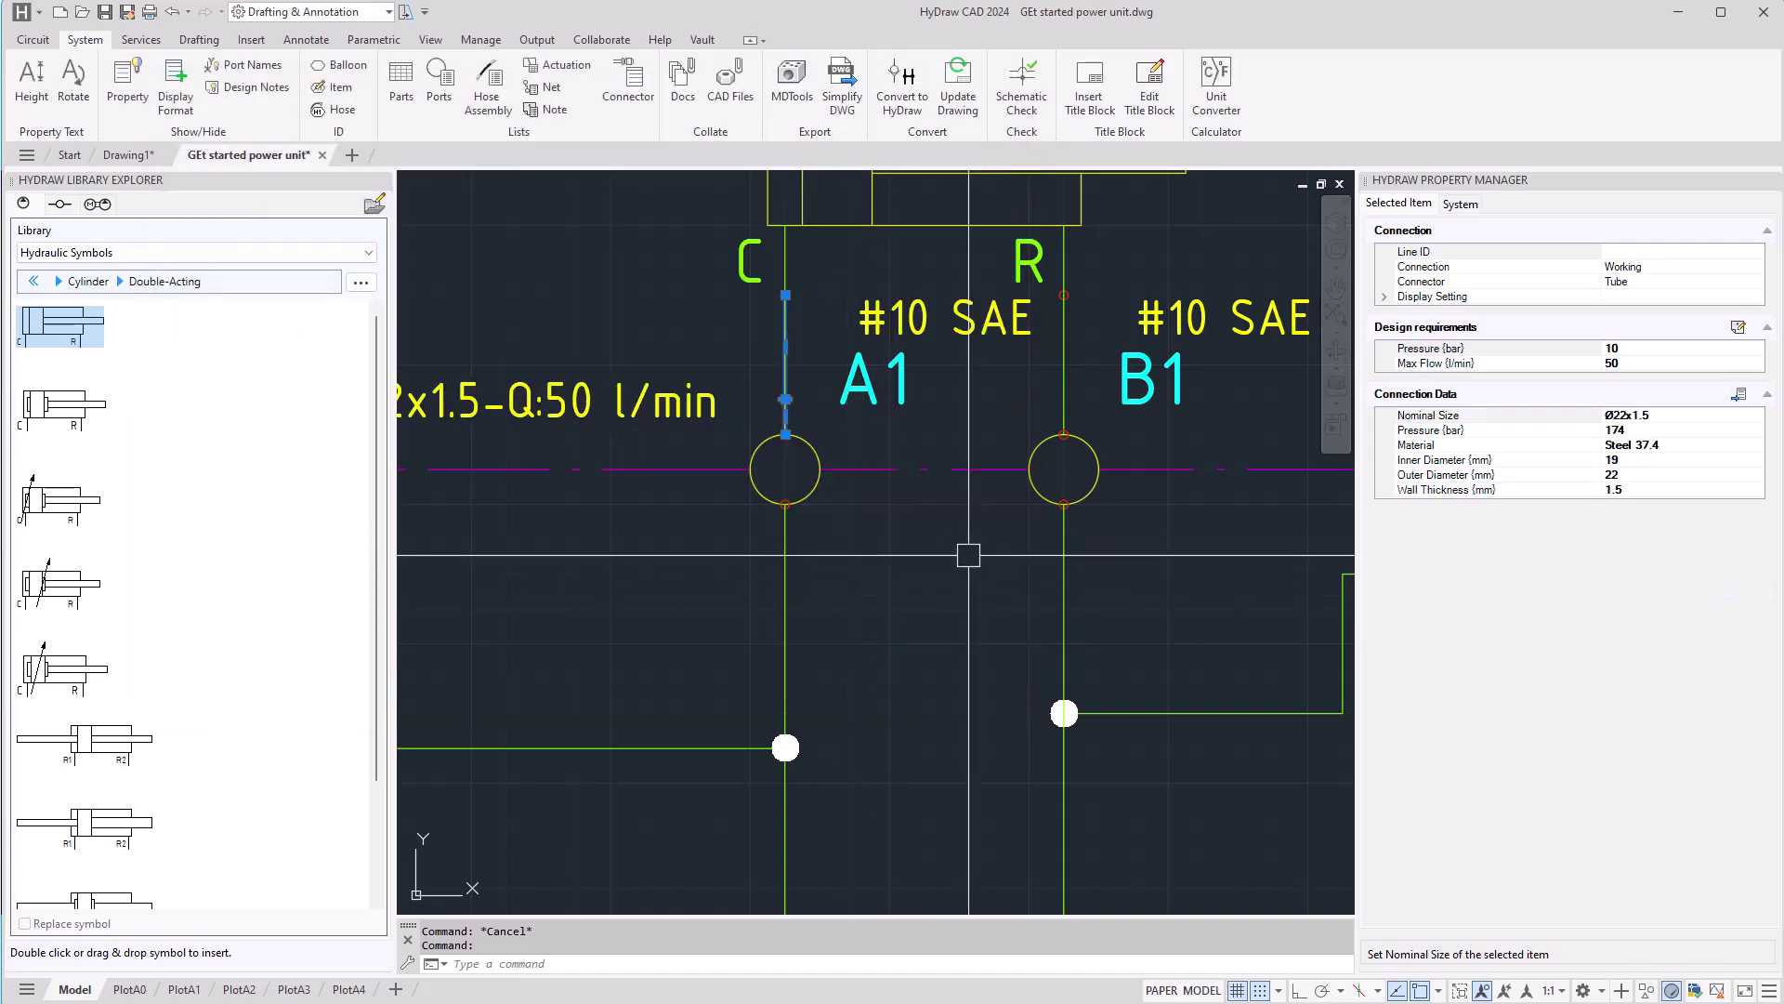
# Step: Examine the line's maximum flow requirement and the size and flow label beside it
pyautogui.scroll(-2, 968, 555)
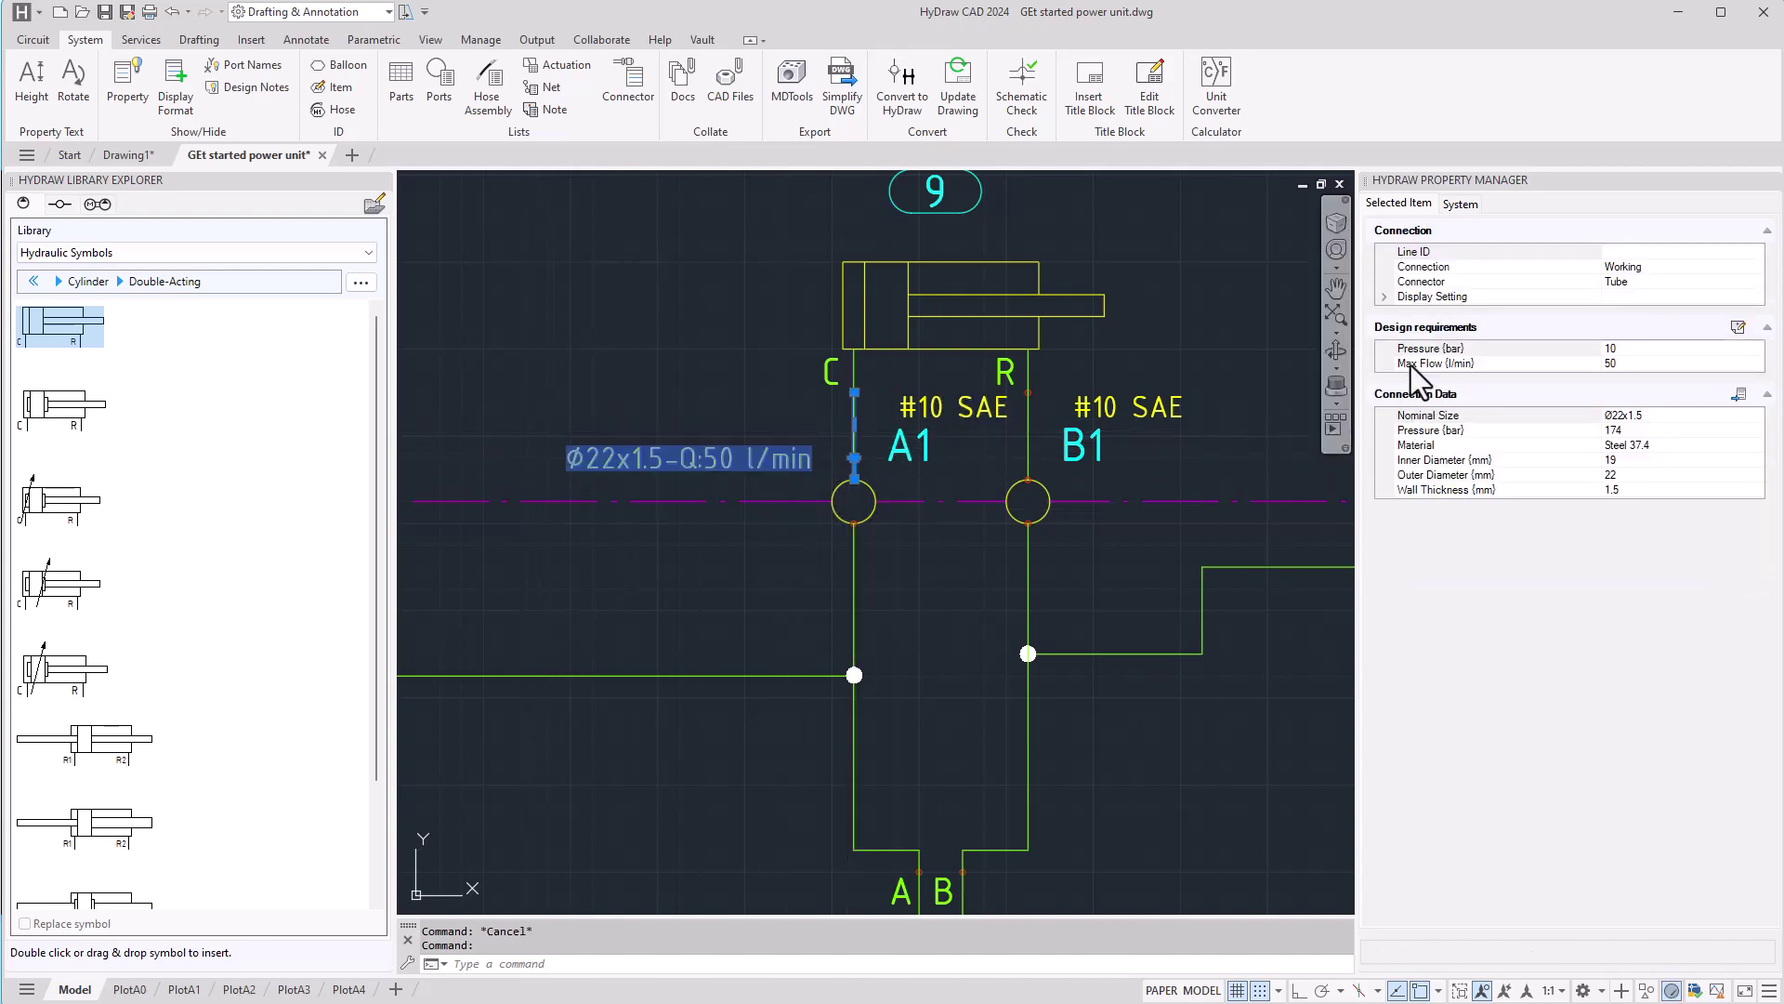
pyautogui.click(1654, 364)
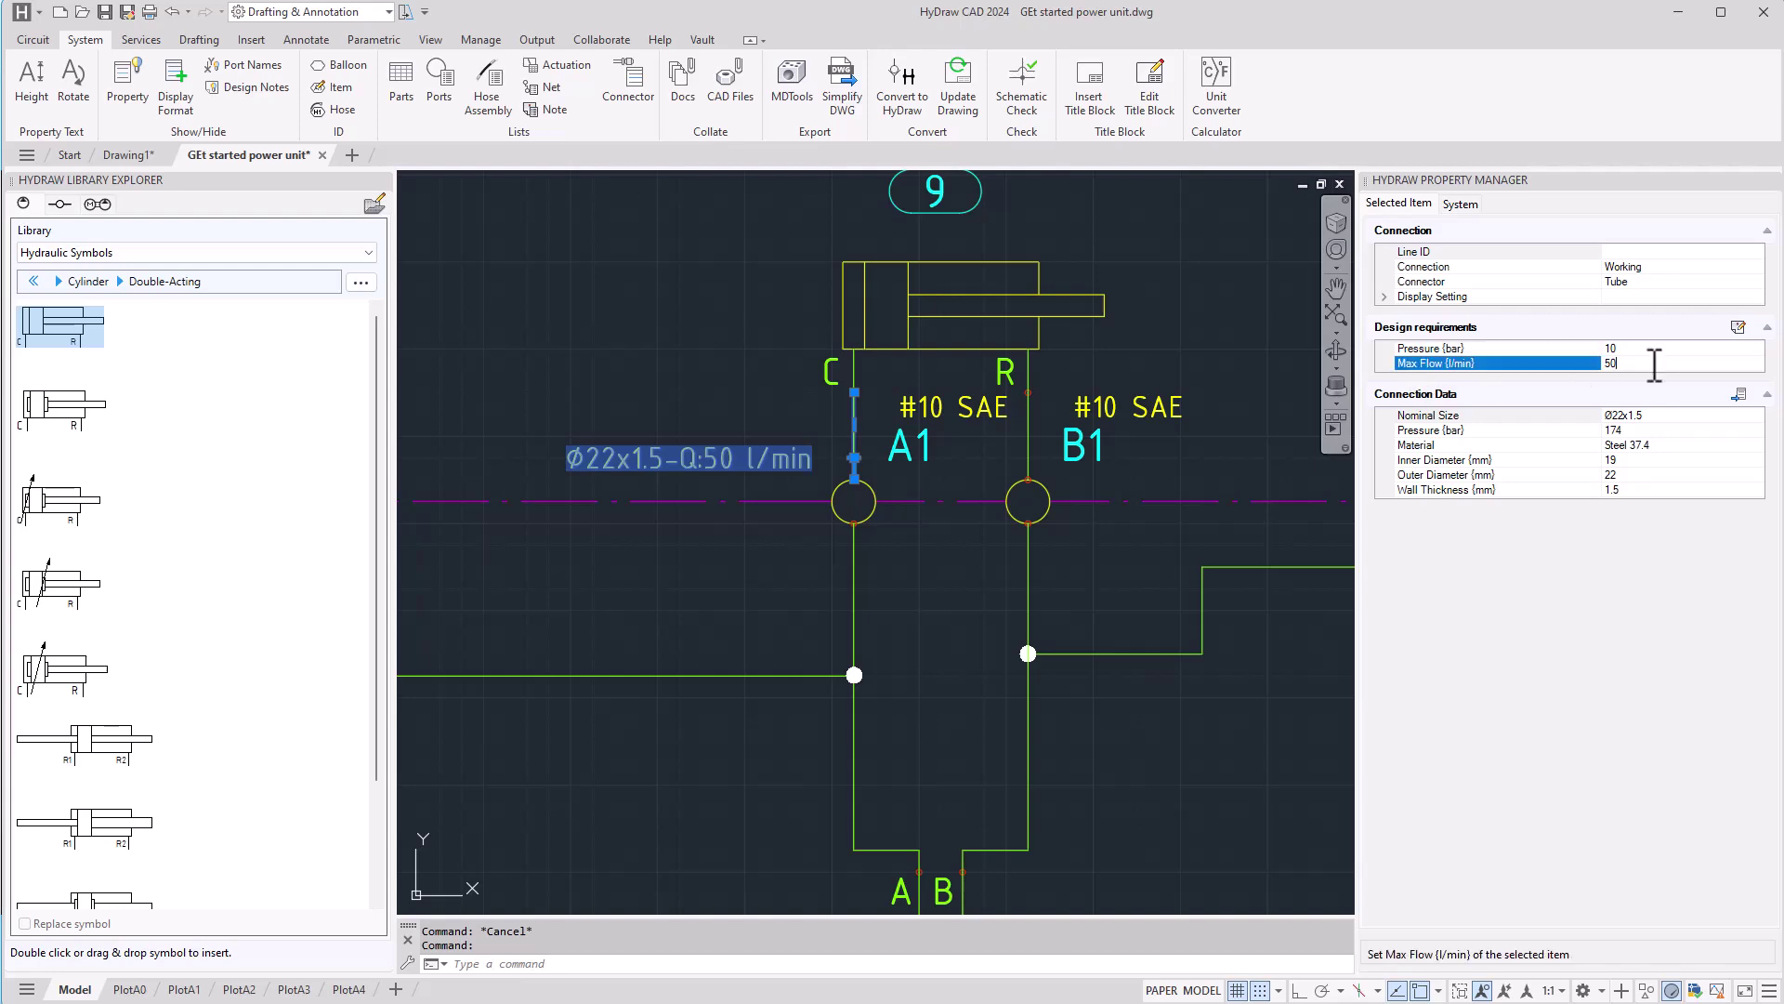
pyautogui.press('Escape')
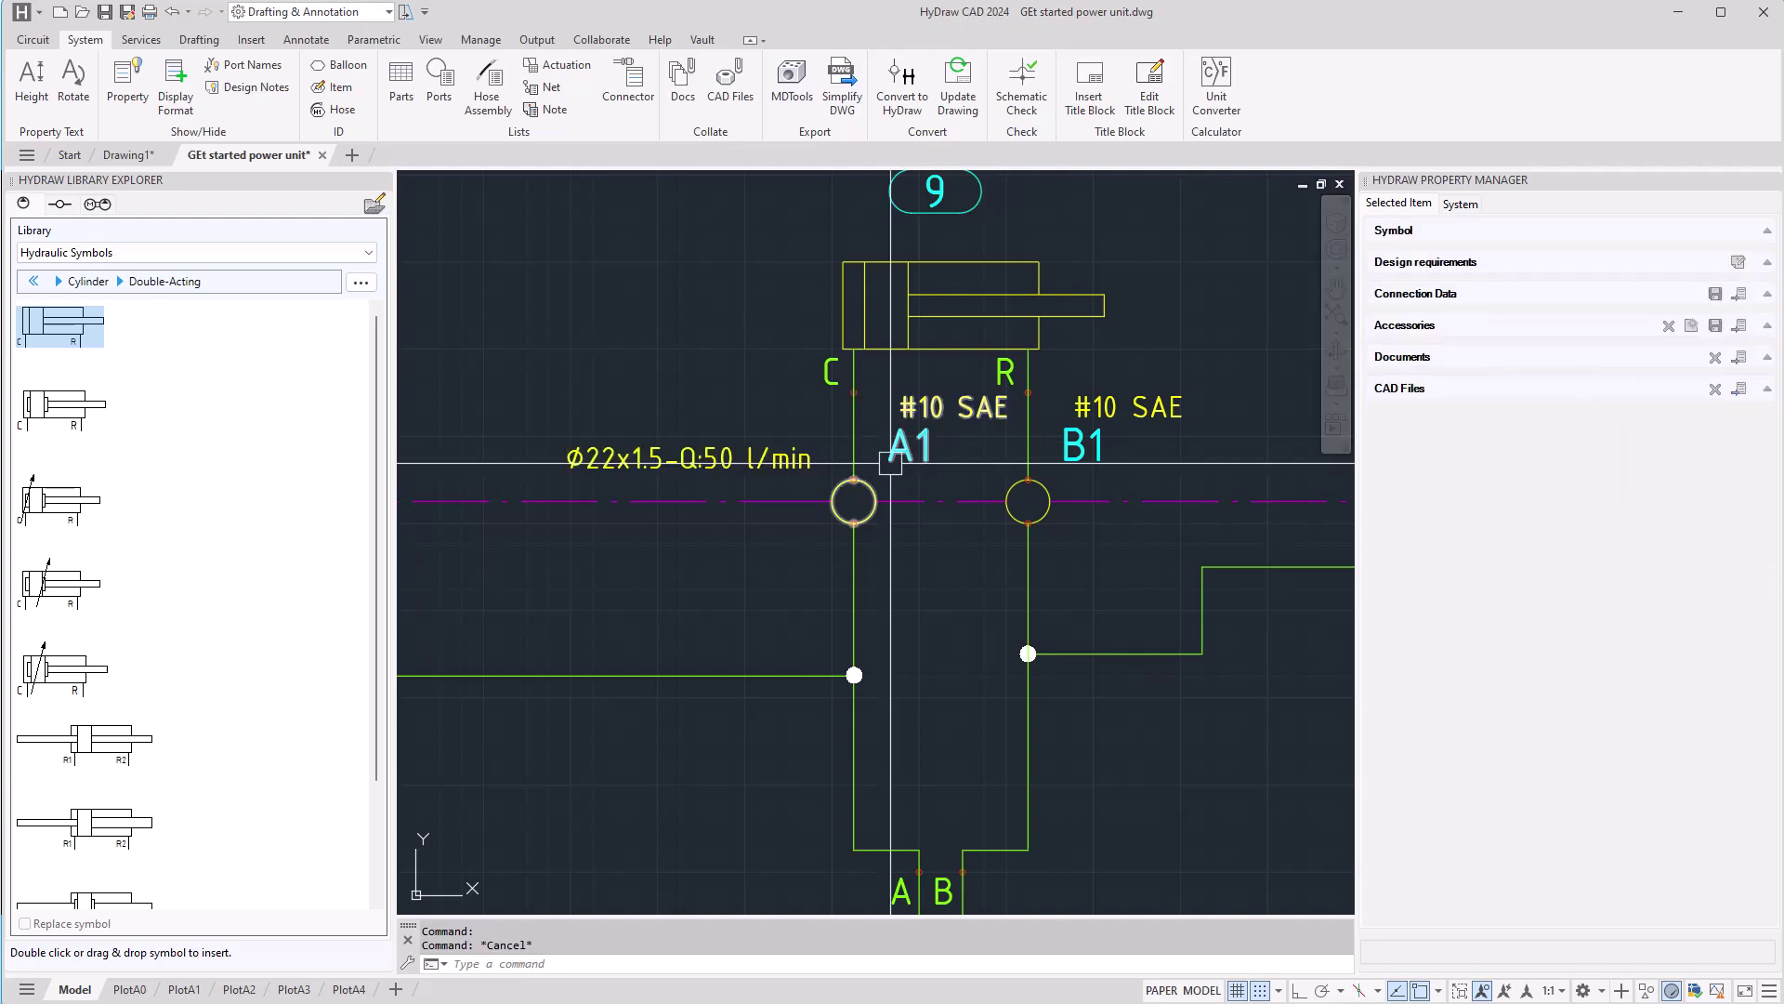
pyautogui.click(739, 459)
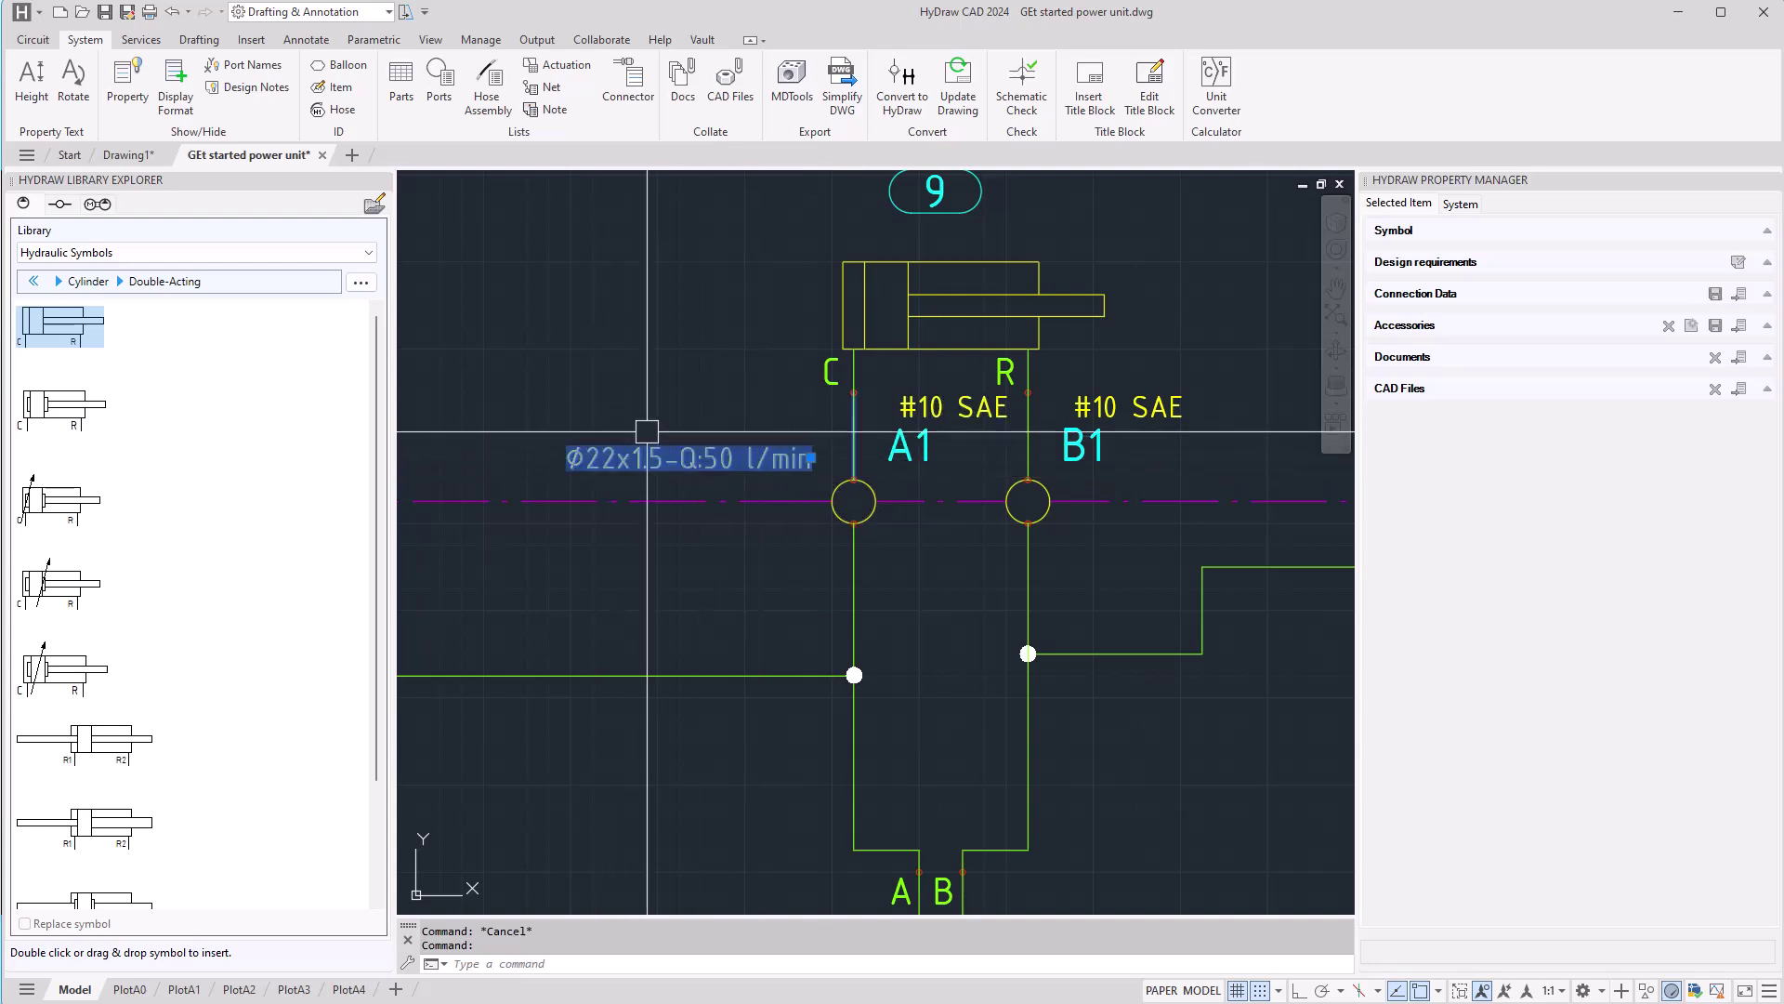
pyautogui.scroll(3, 830, 486)
pyautogui.hscroll(3, 830, 486)
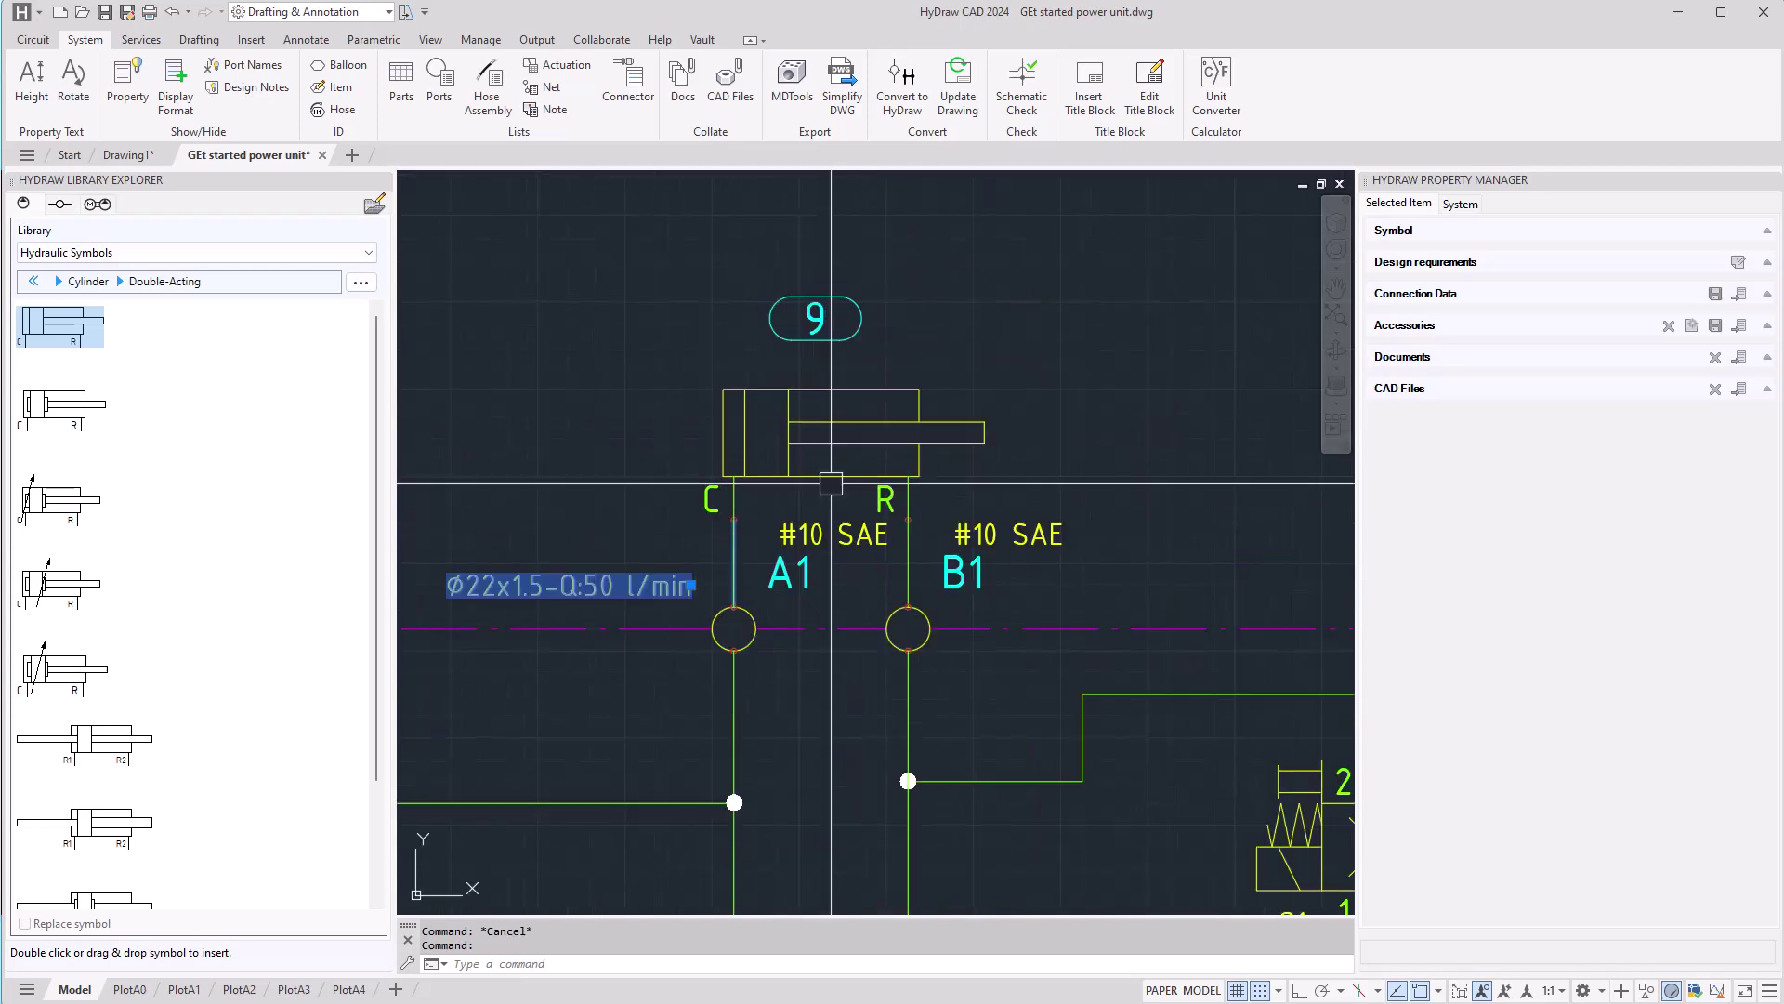
pyautogui.press('Escape')
# Step: Move cylinder 9 with its connected lines up and to the right, above the right end of the manifold envelope
pyautogui.click(809, 445)
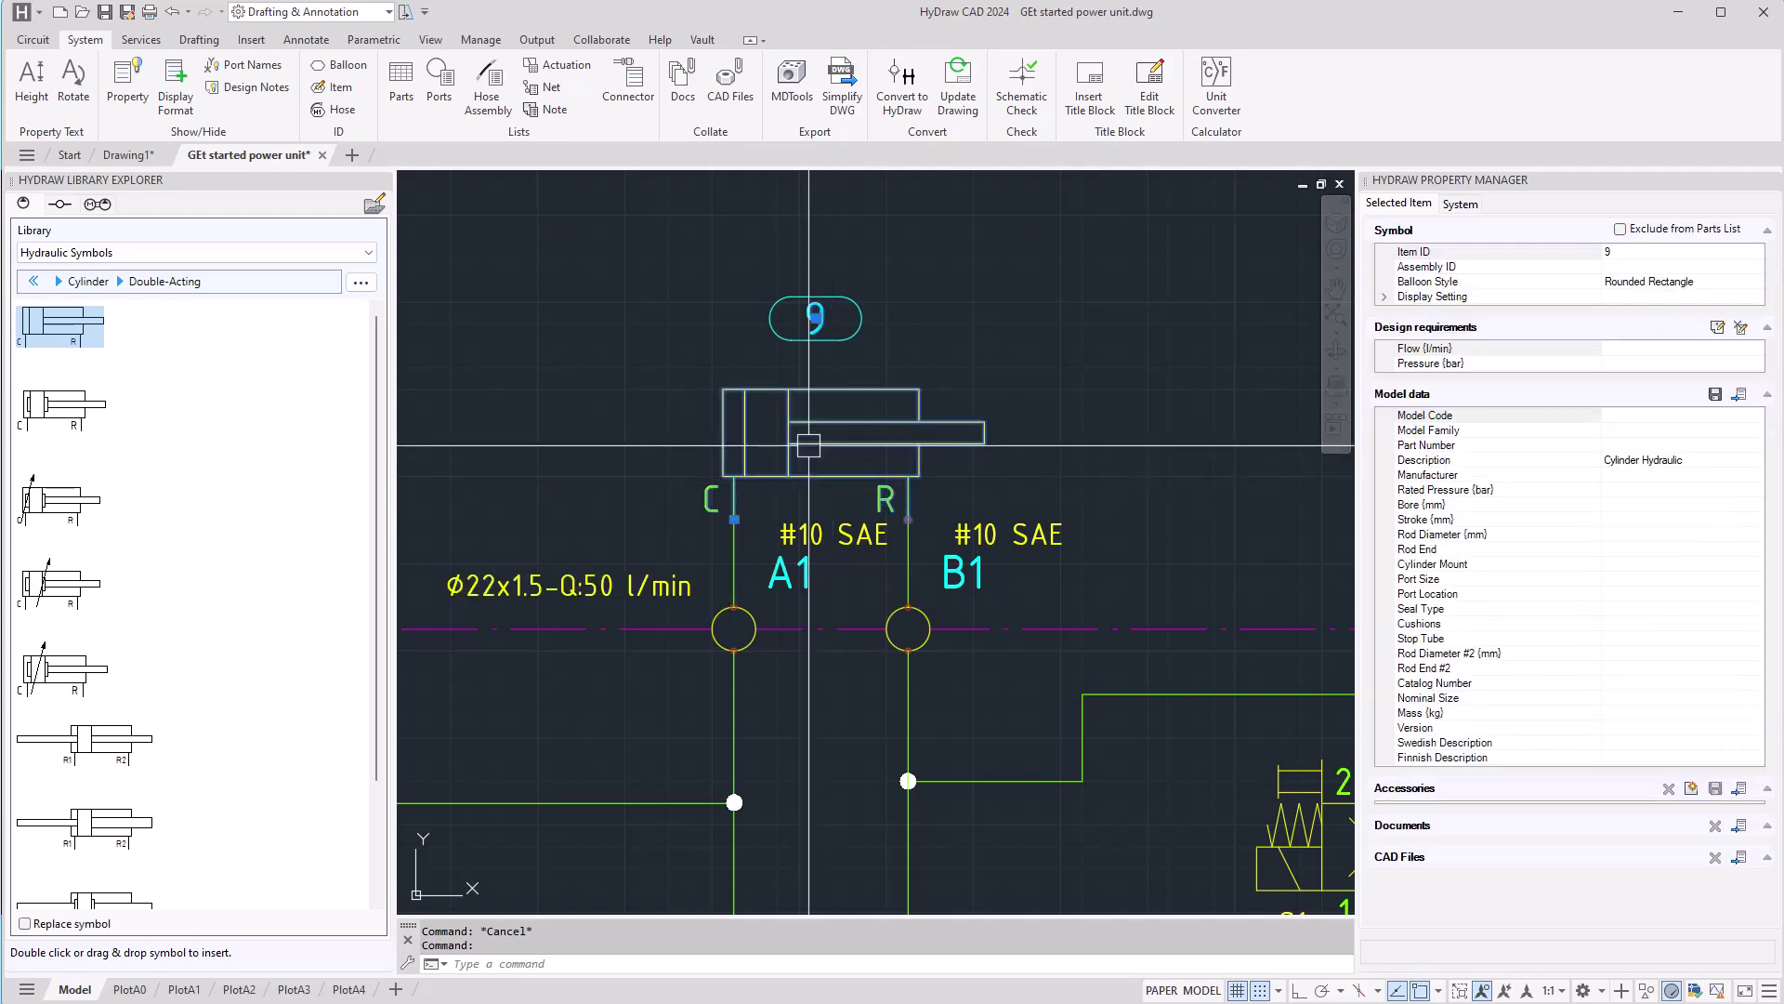
pyautogui.click(734, 518)
pyautogui.scroll(-4, 822, 409)
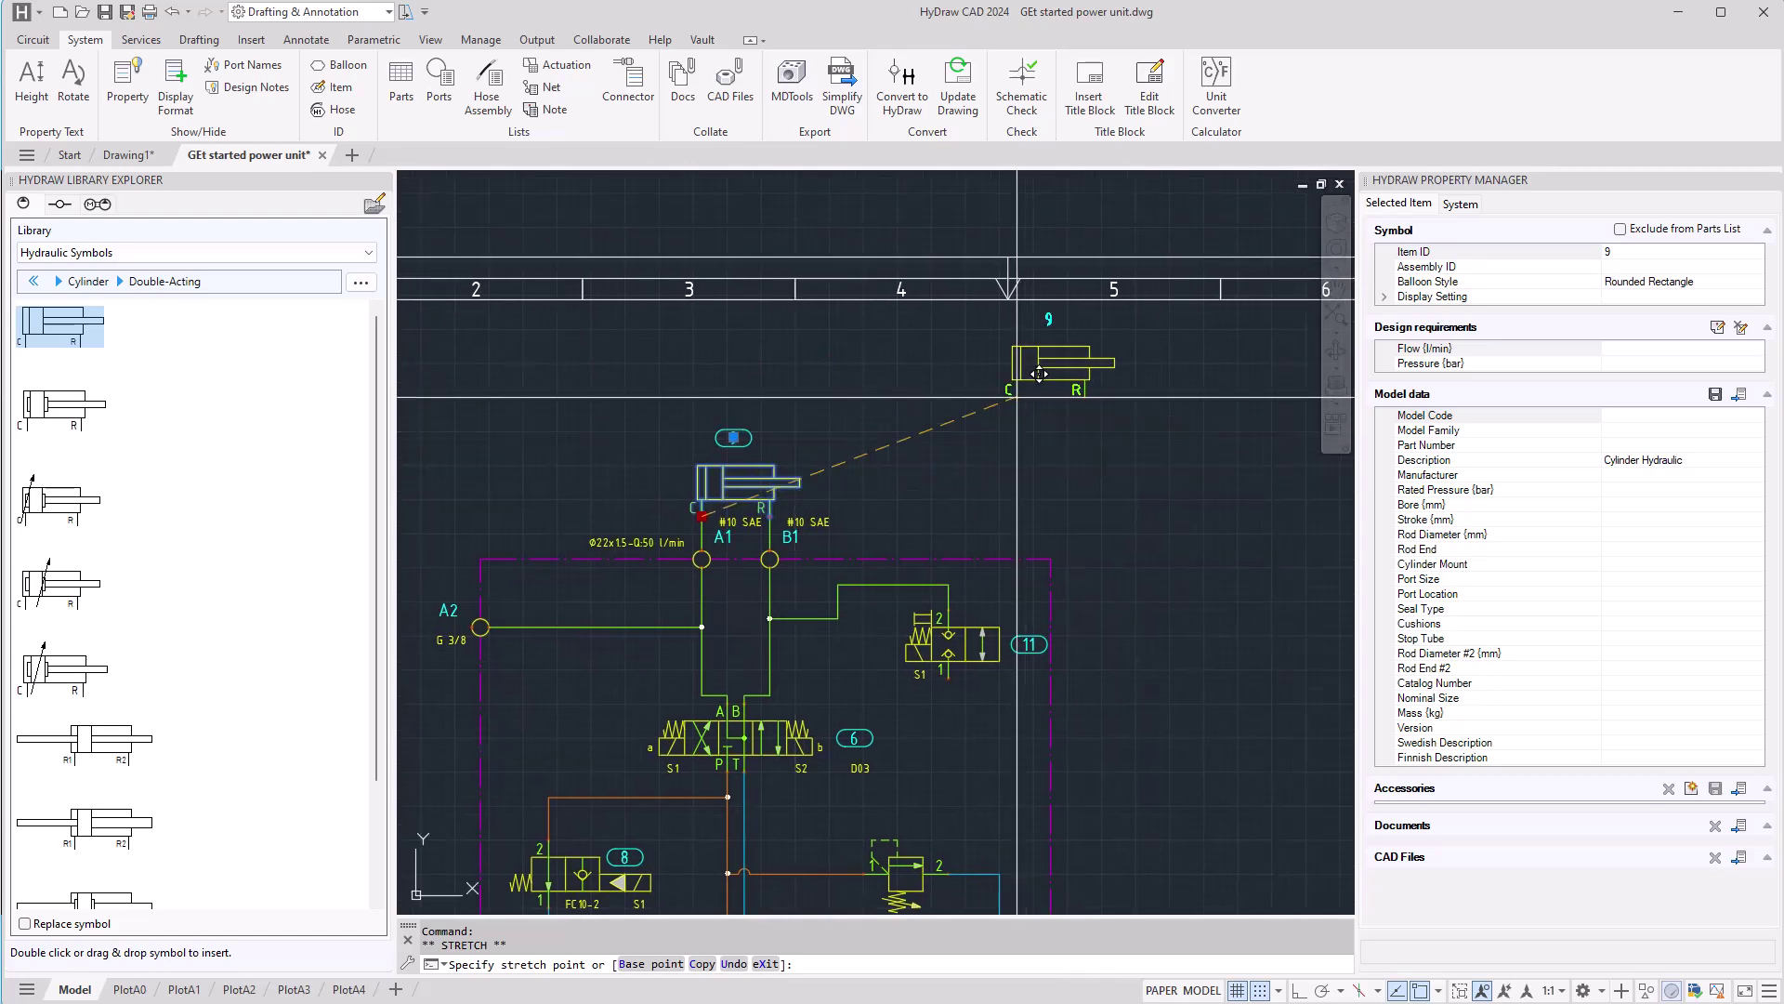
pyautogui.click(1017, 397)
pyautogui.scroll(4, 1017, 428)
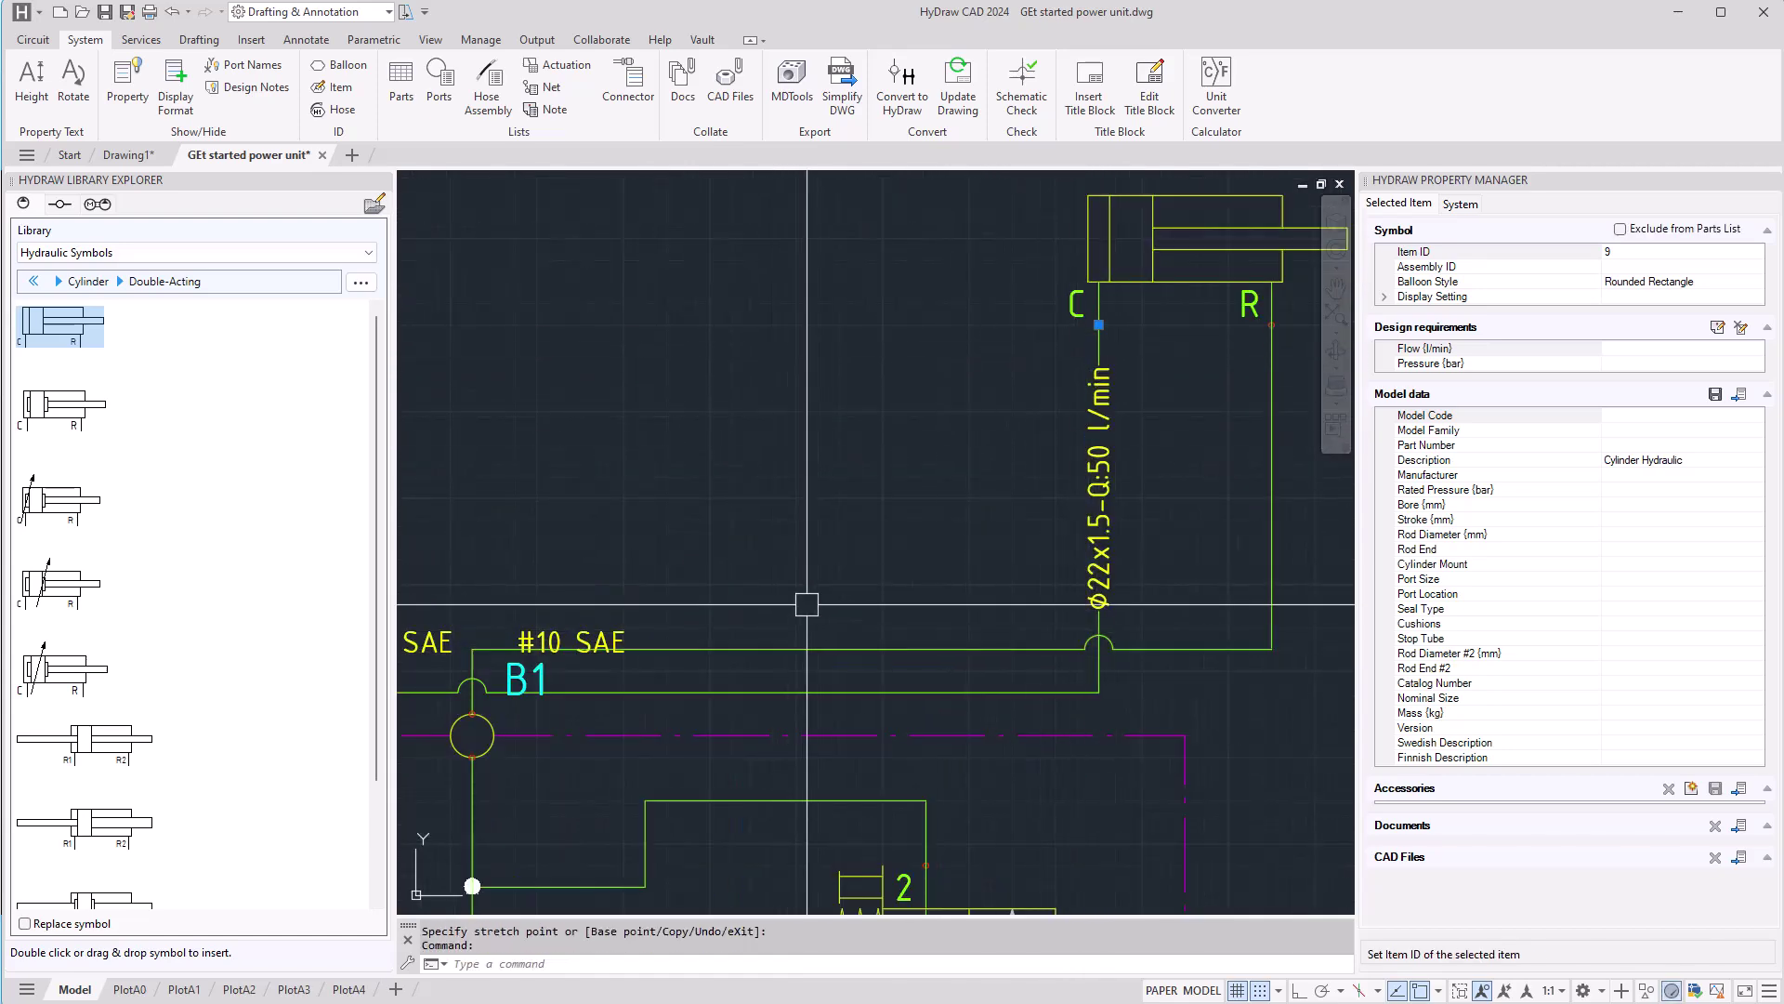
pyautogui.press('Escape')
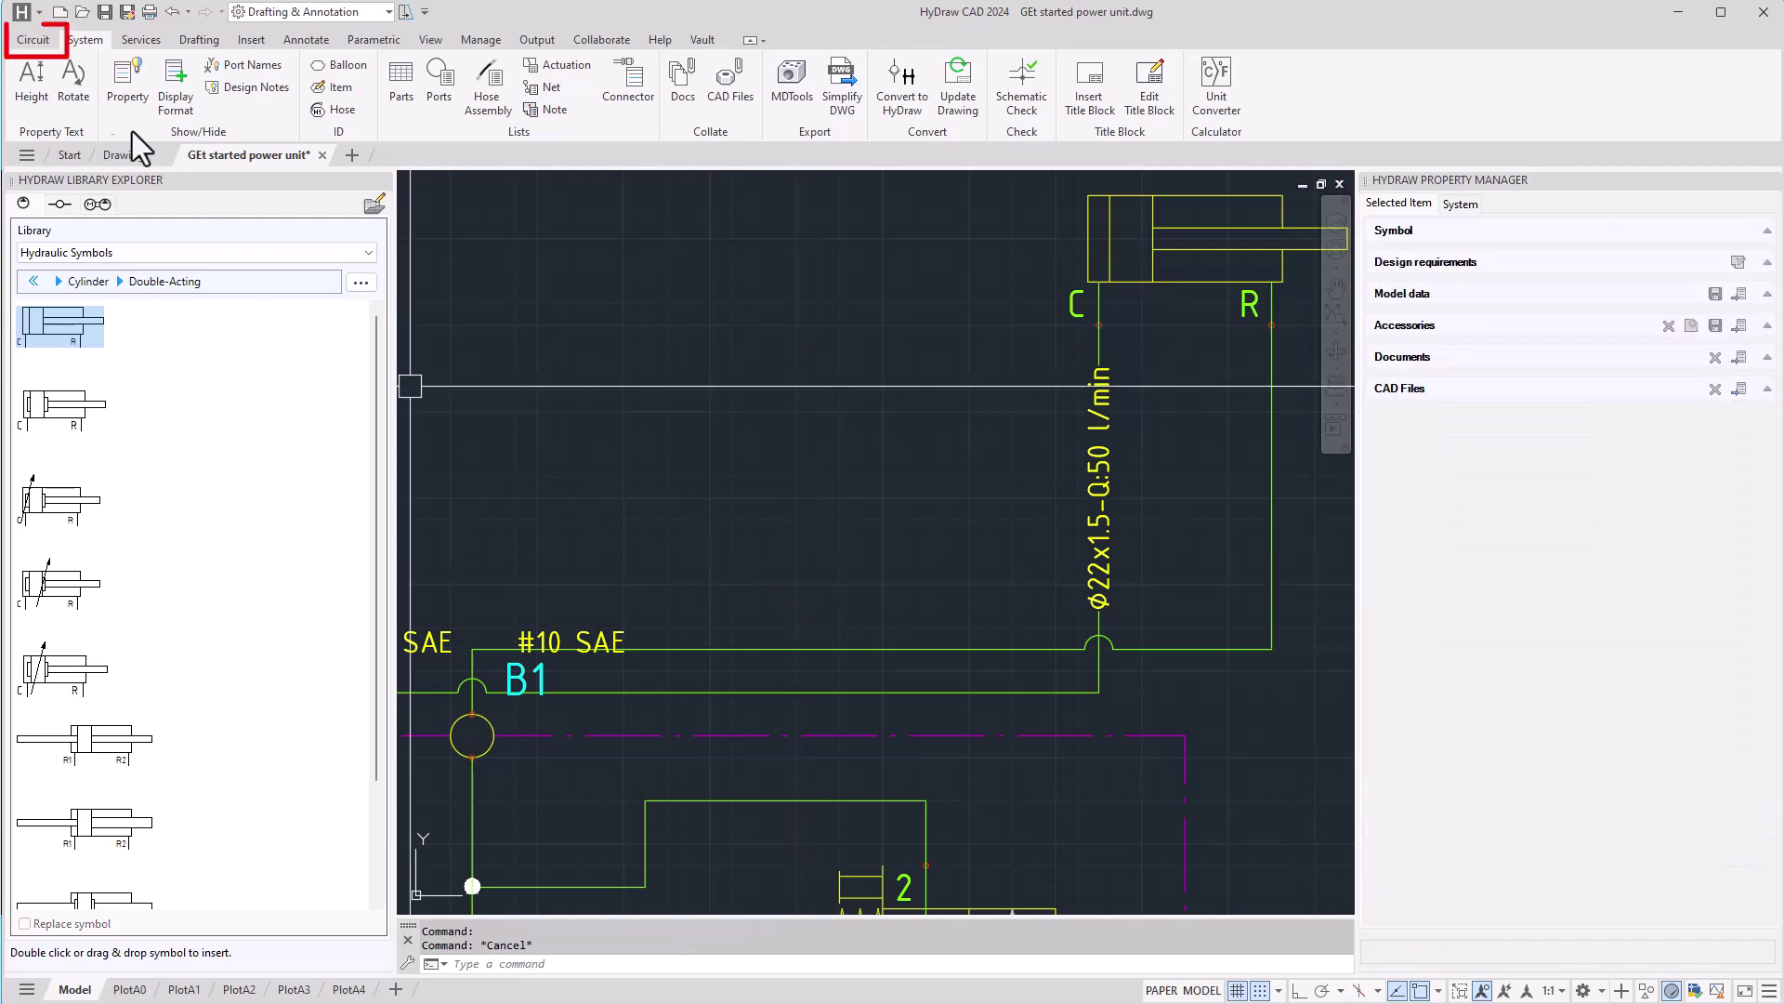
# Step: Stretch the connection between port A1 and cylinder port C so its horizontal segment runs just below cylinder 9
pyautogui.click(41, 44)
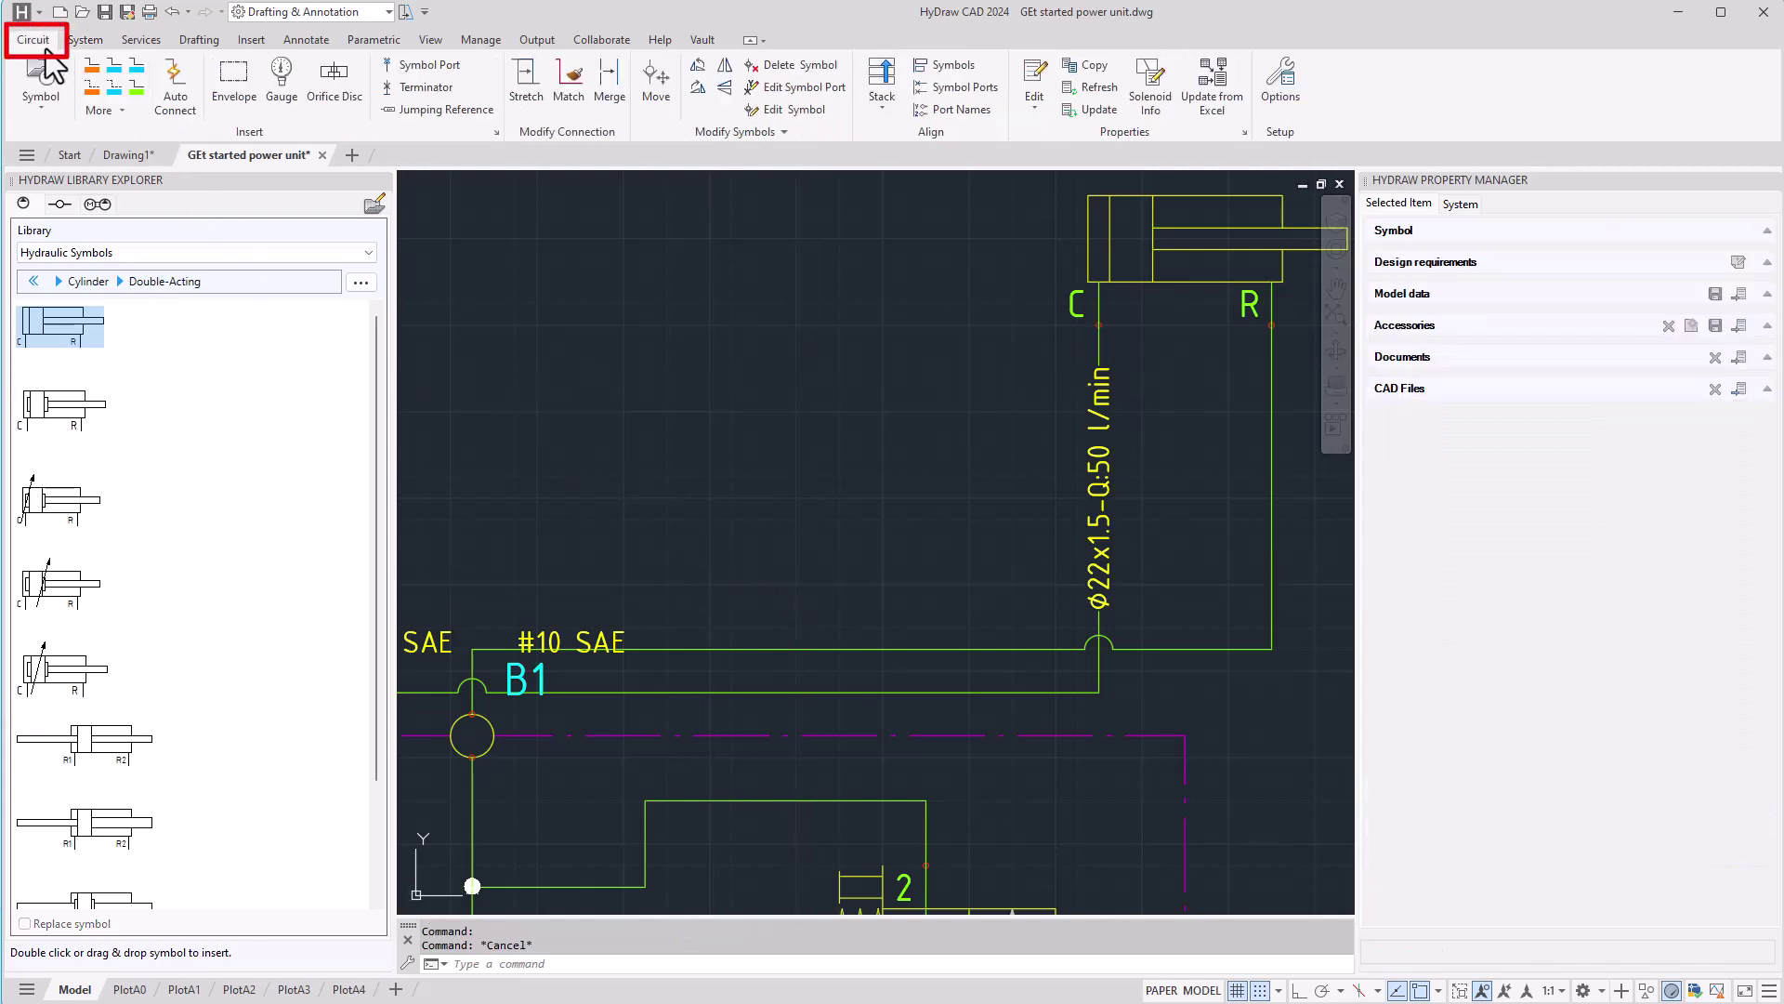
pyautogui.click(521, 83)
pyautogui.click(831, 649)
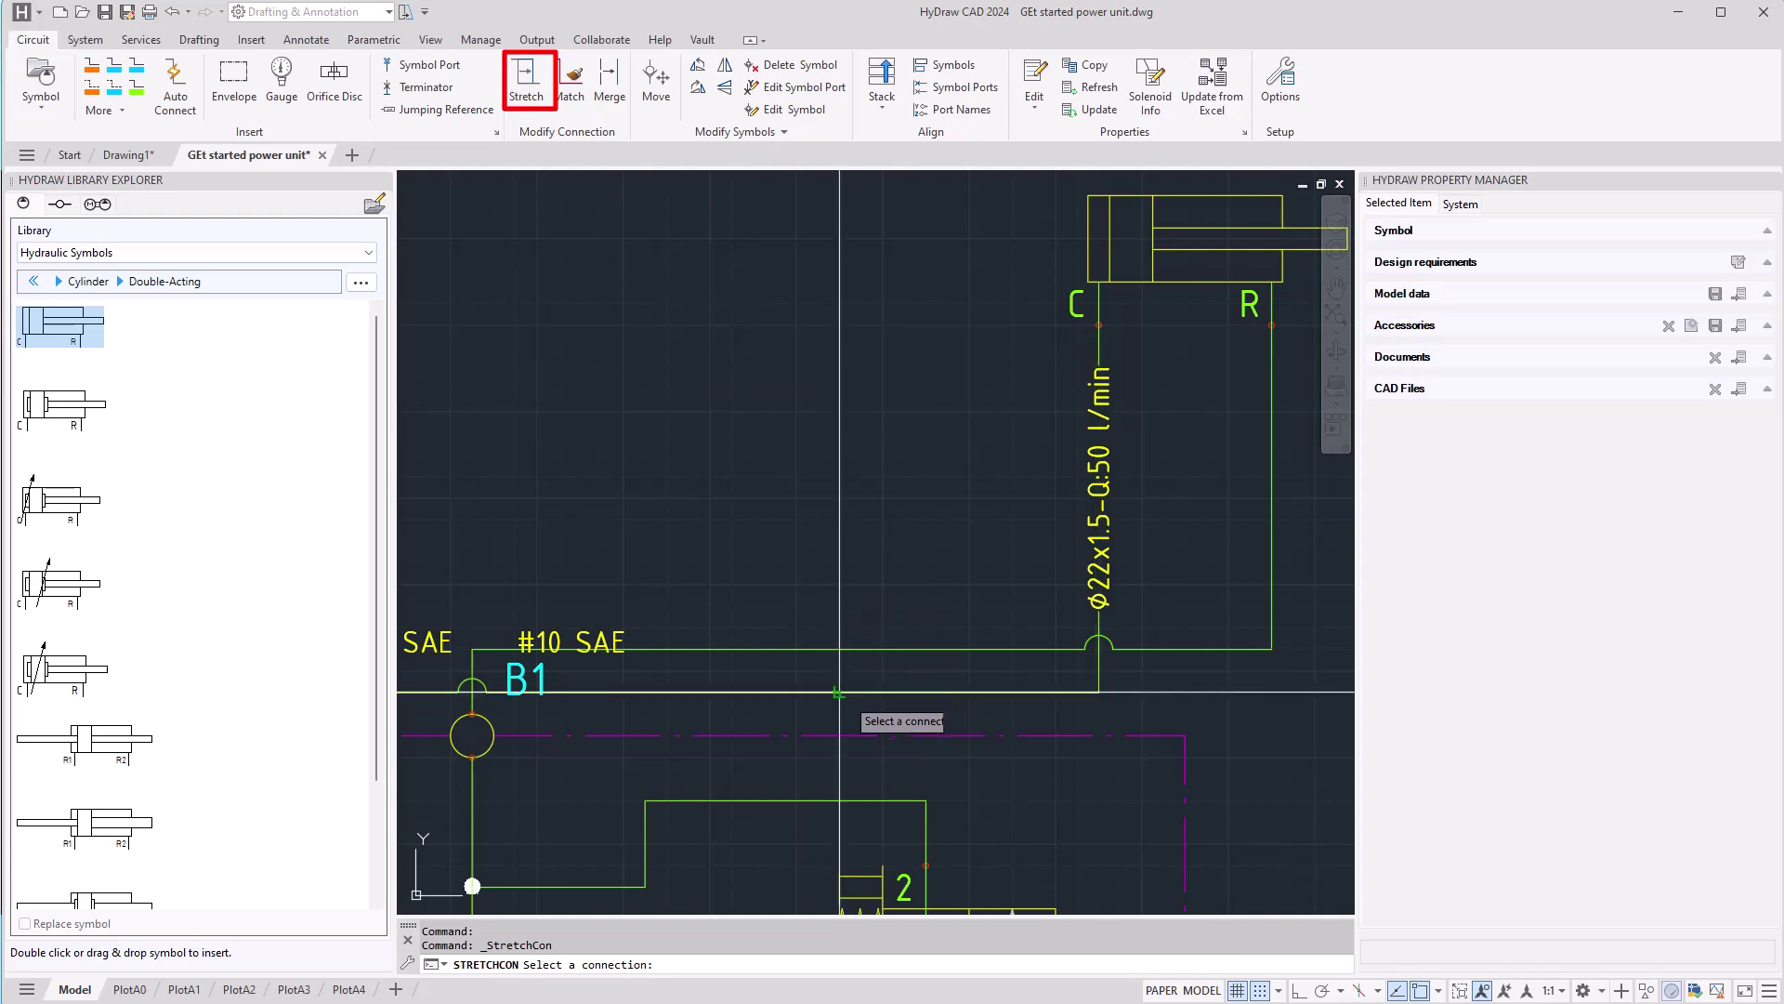
pyautogui.click(818, 395)
pyautogui.scroll(-4, 999, 381)
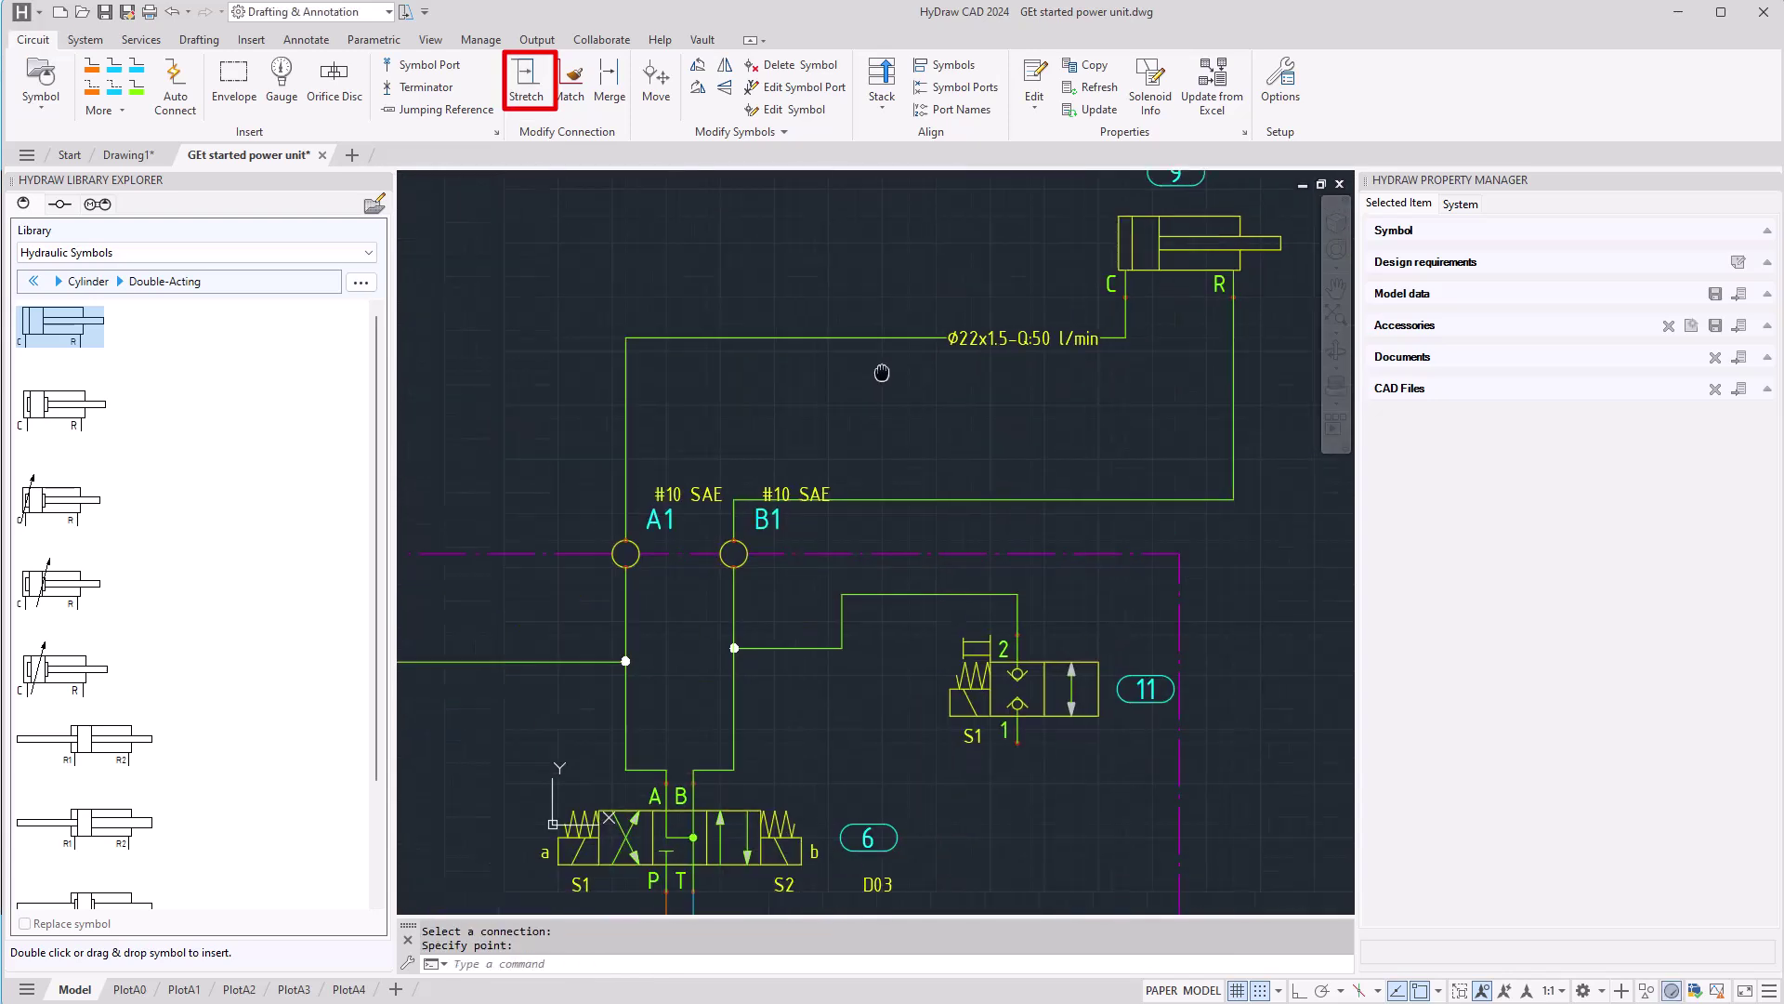
# Step: Stretch the horizontal segment of the connection between port B1 and cylinder port R upward, between the tube line and the #10 SAE labels
pyautogui.press('Return')
pyautogui.click(1157, 450)
pyautogui.click(1158, 369)
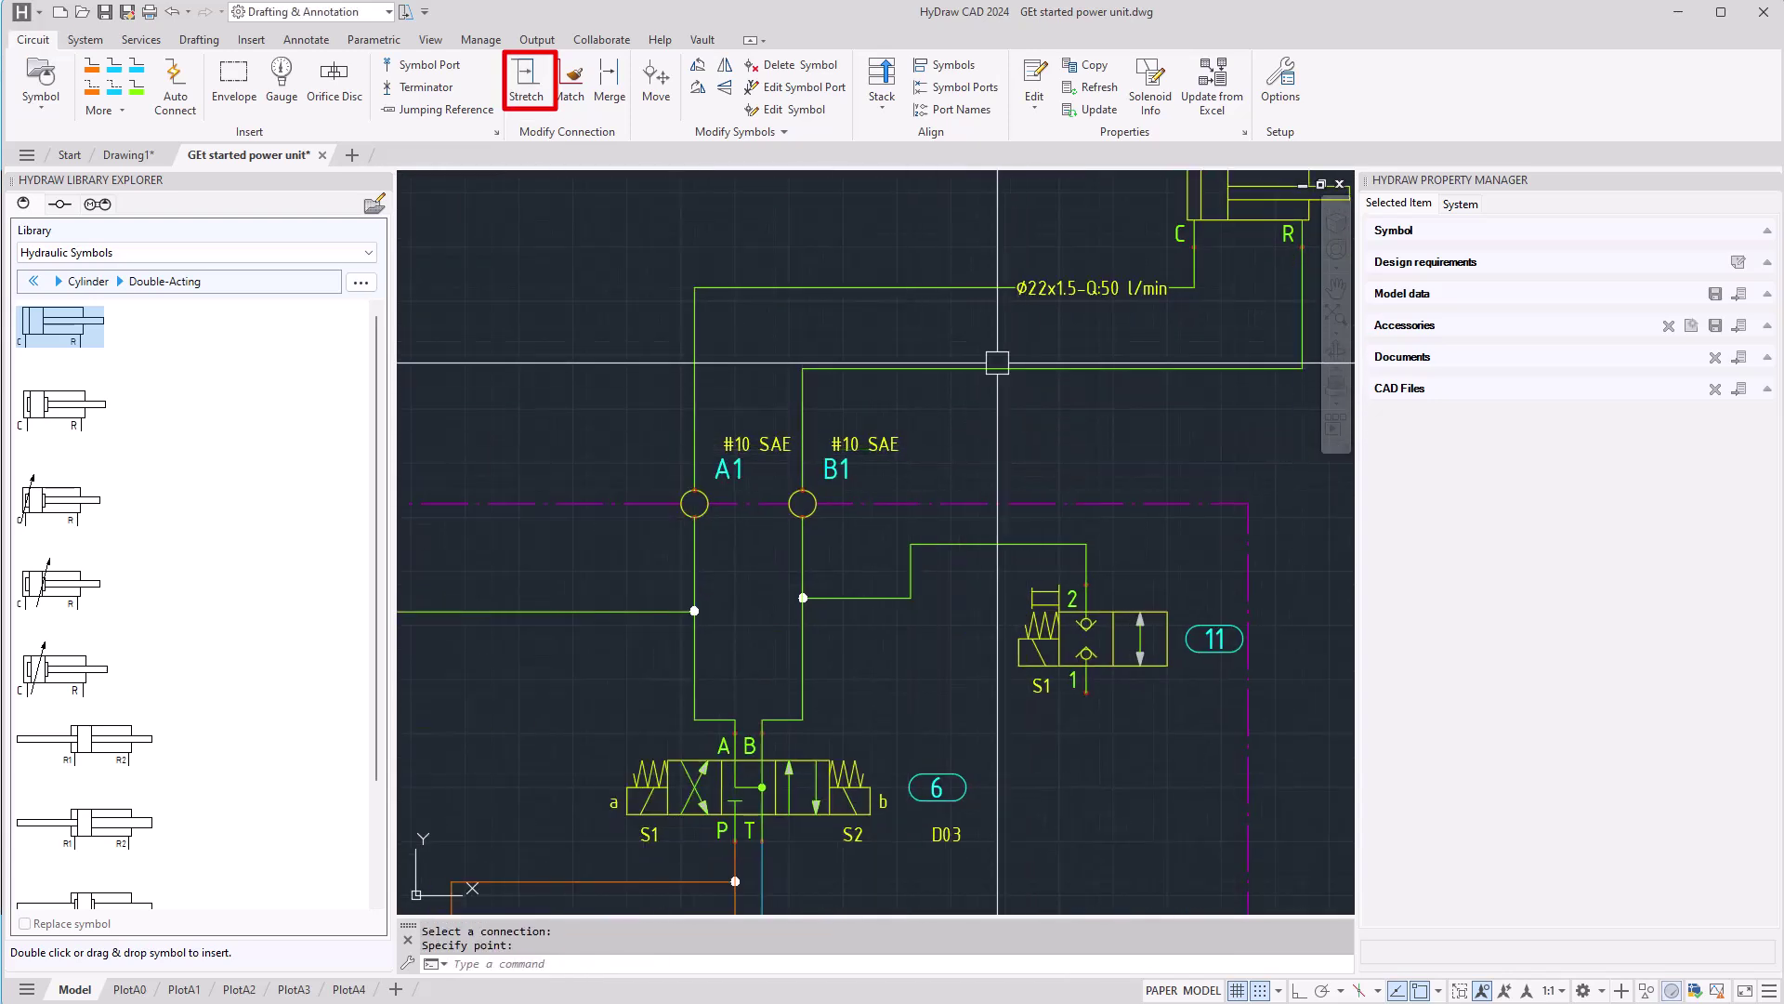
# Step: Skew the connection from cylinder port R by moving its corner vertex down and outward, away from the orthogonal route
pyautogui.scroll(-3, 1157, 485)
pyautogui.click(1125, 438)
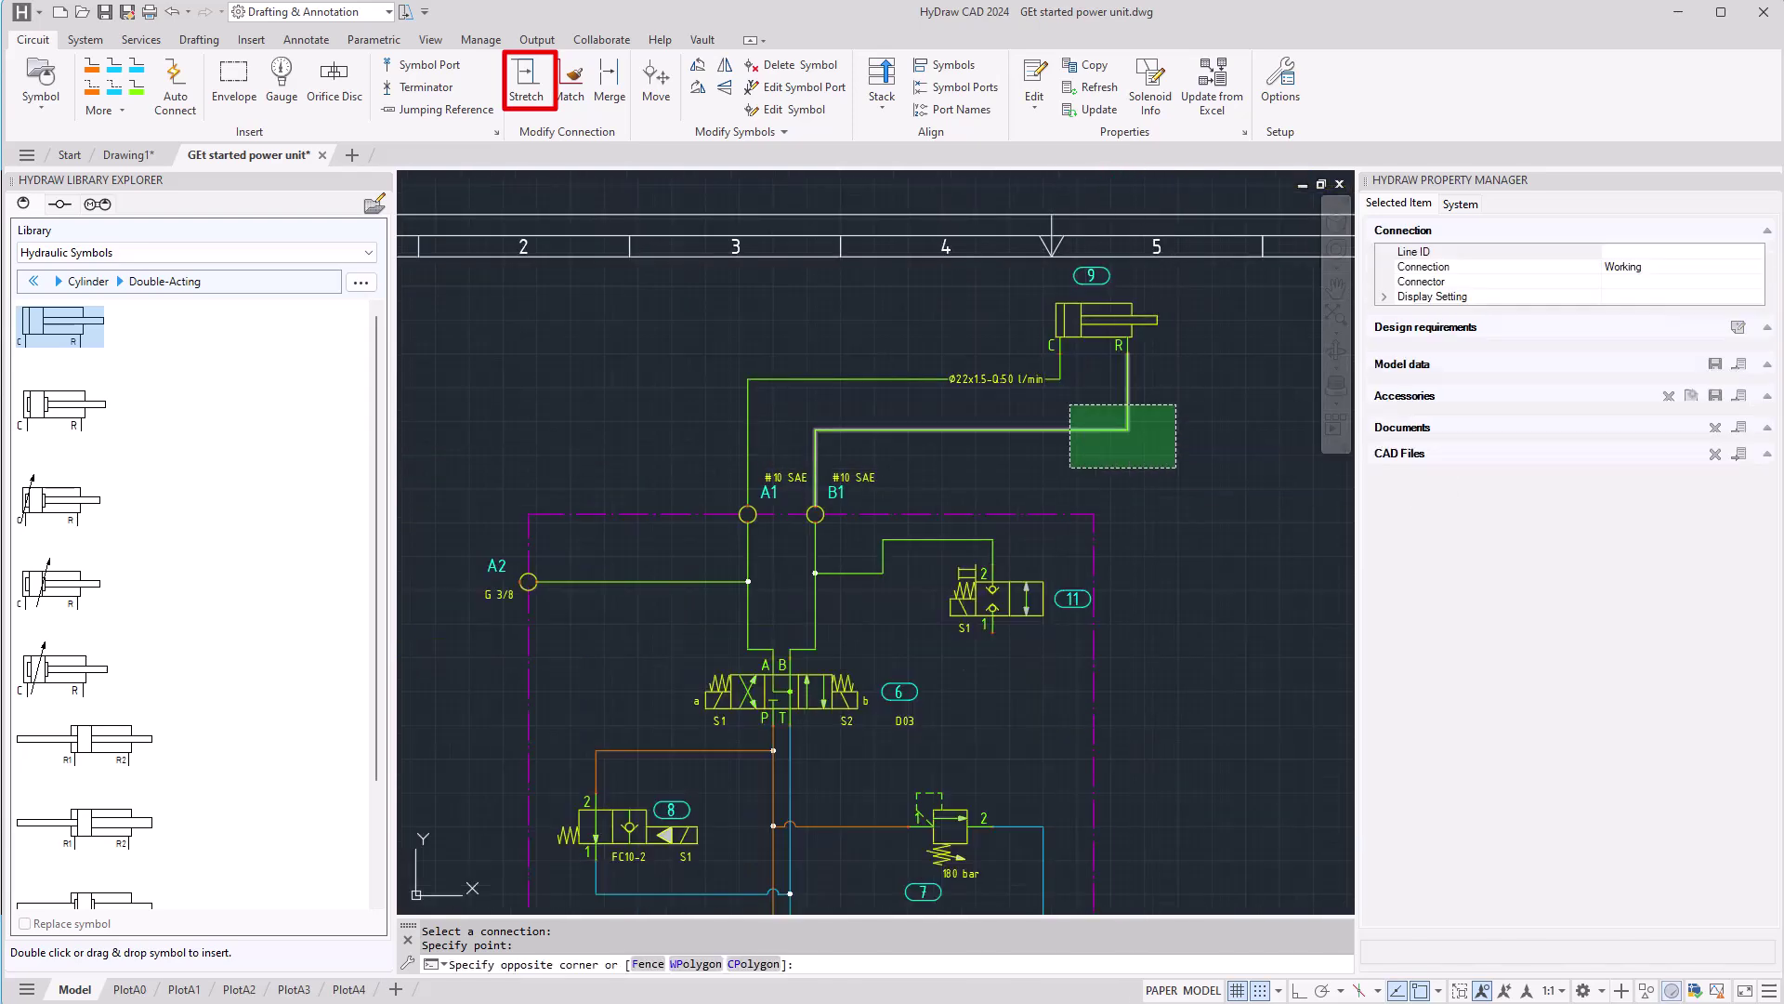
pyautogui.scroll(5, 1126, 438)
pyautogui.click(1129, 466)
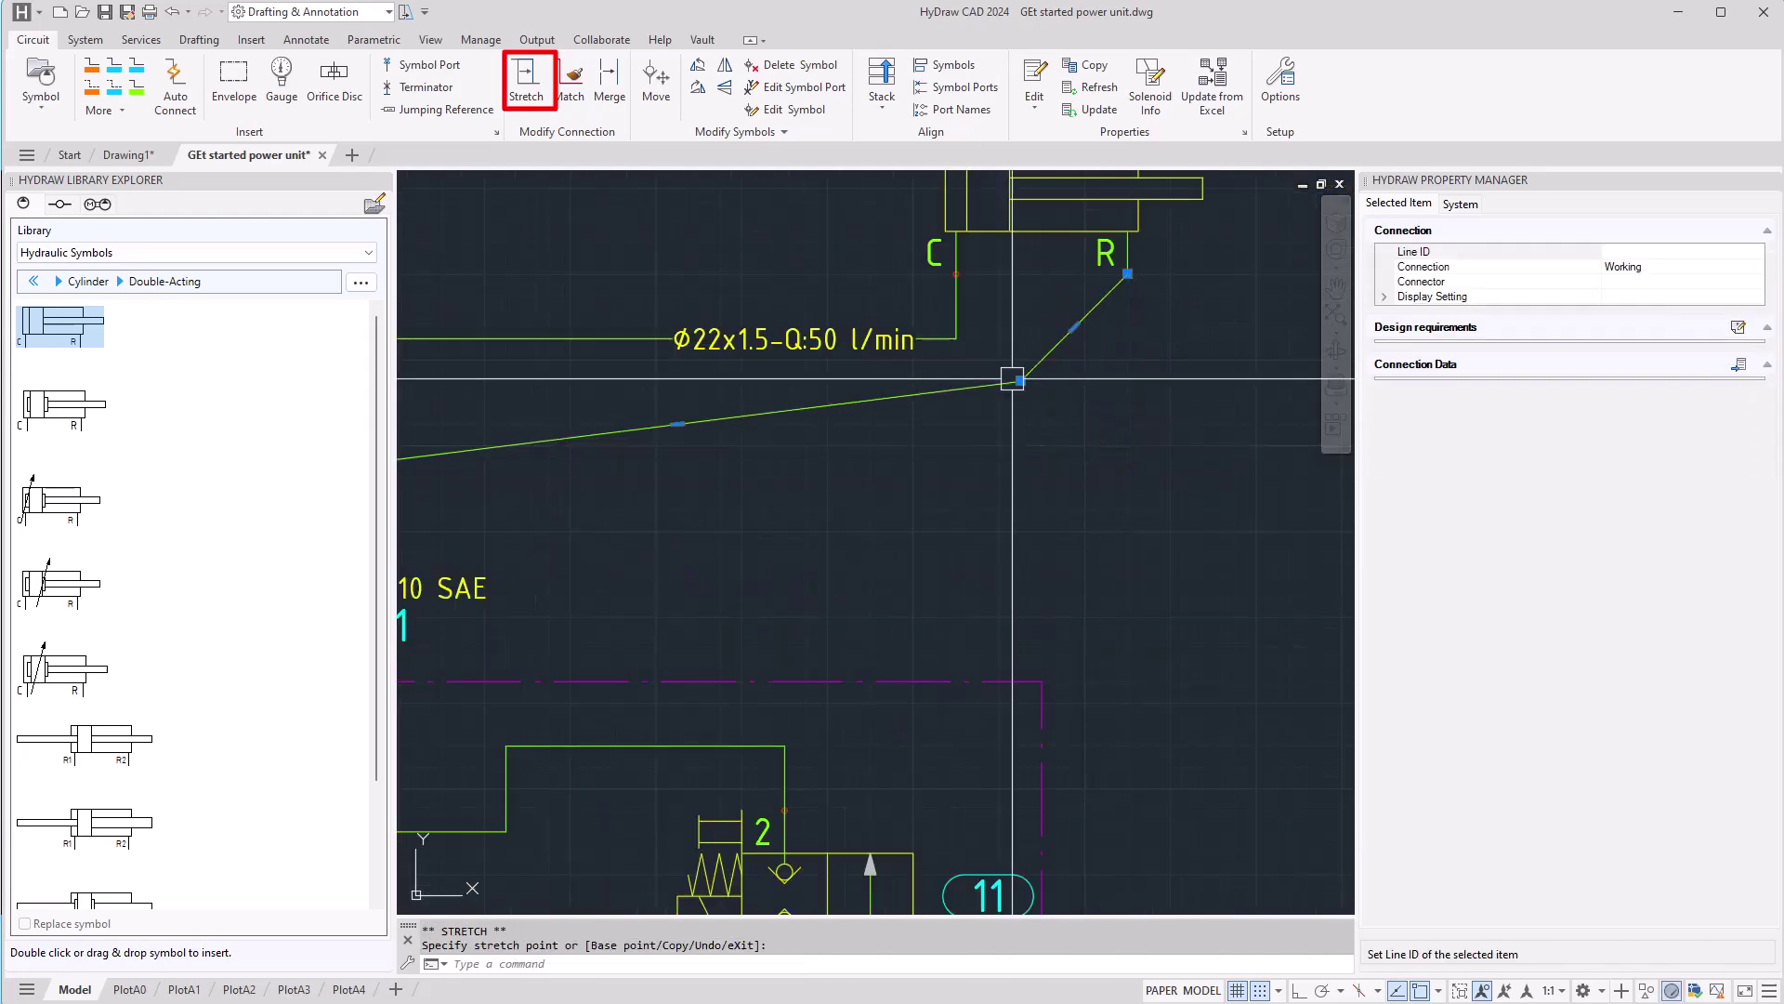
pyautogui.click(1168, 568)
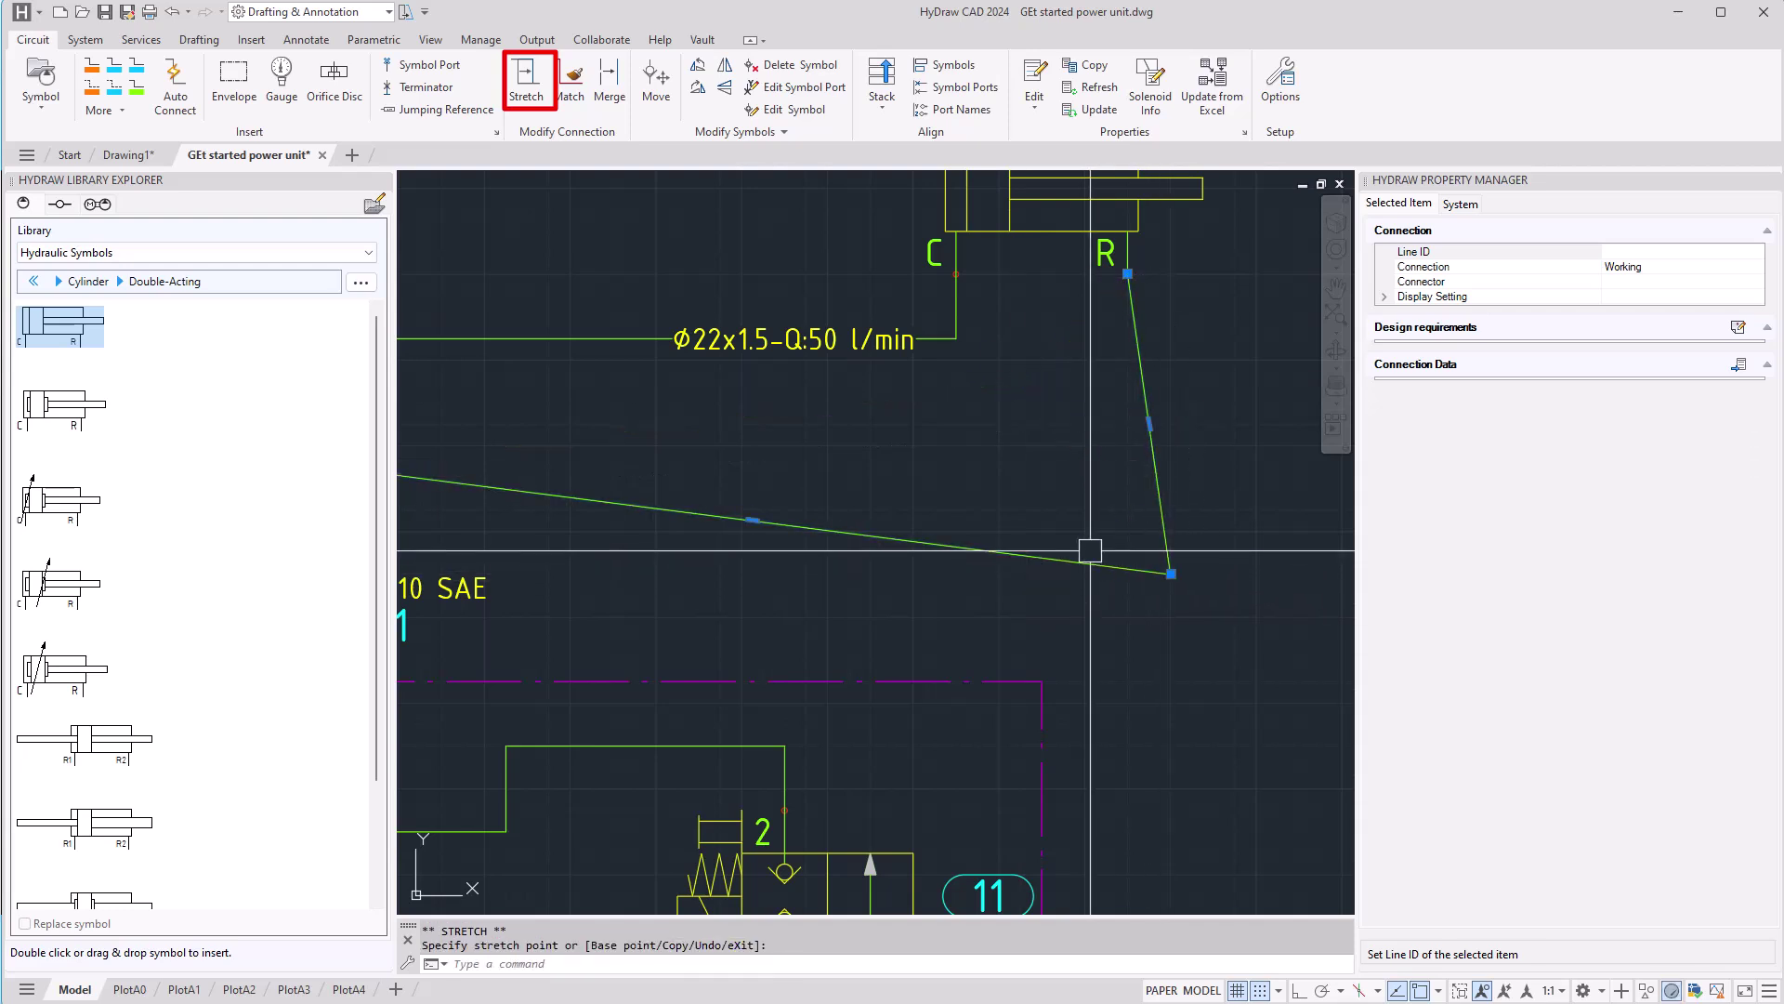
pyautogui.press('Escape')
pyautogui.scroll(-2, 1004, 577)
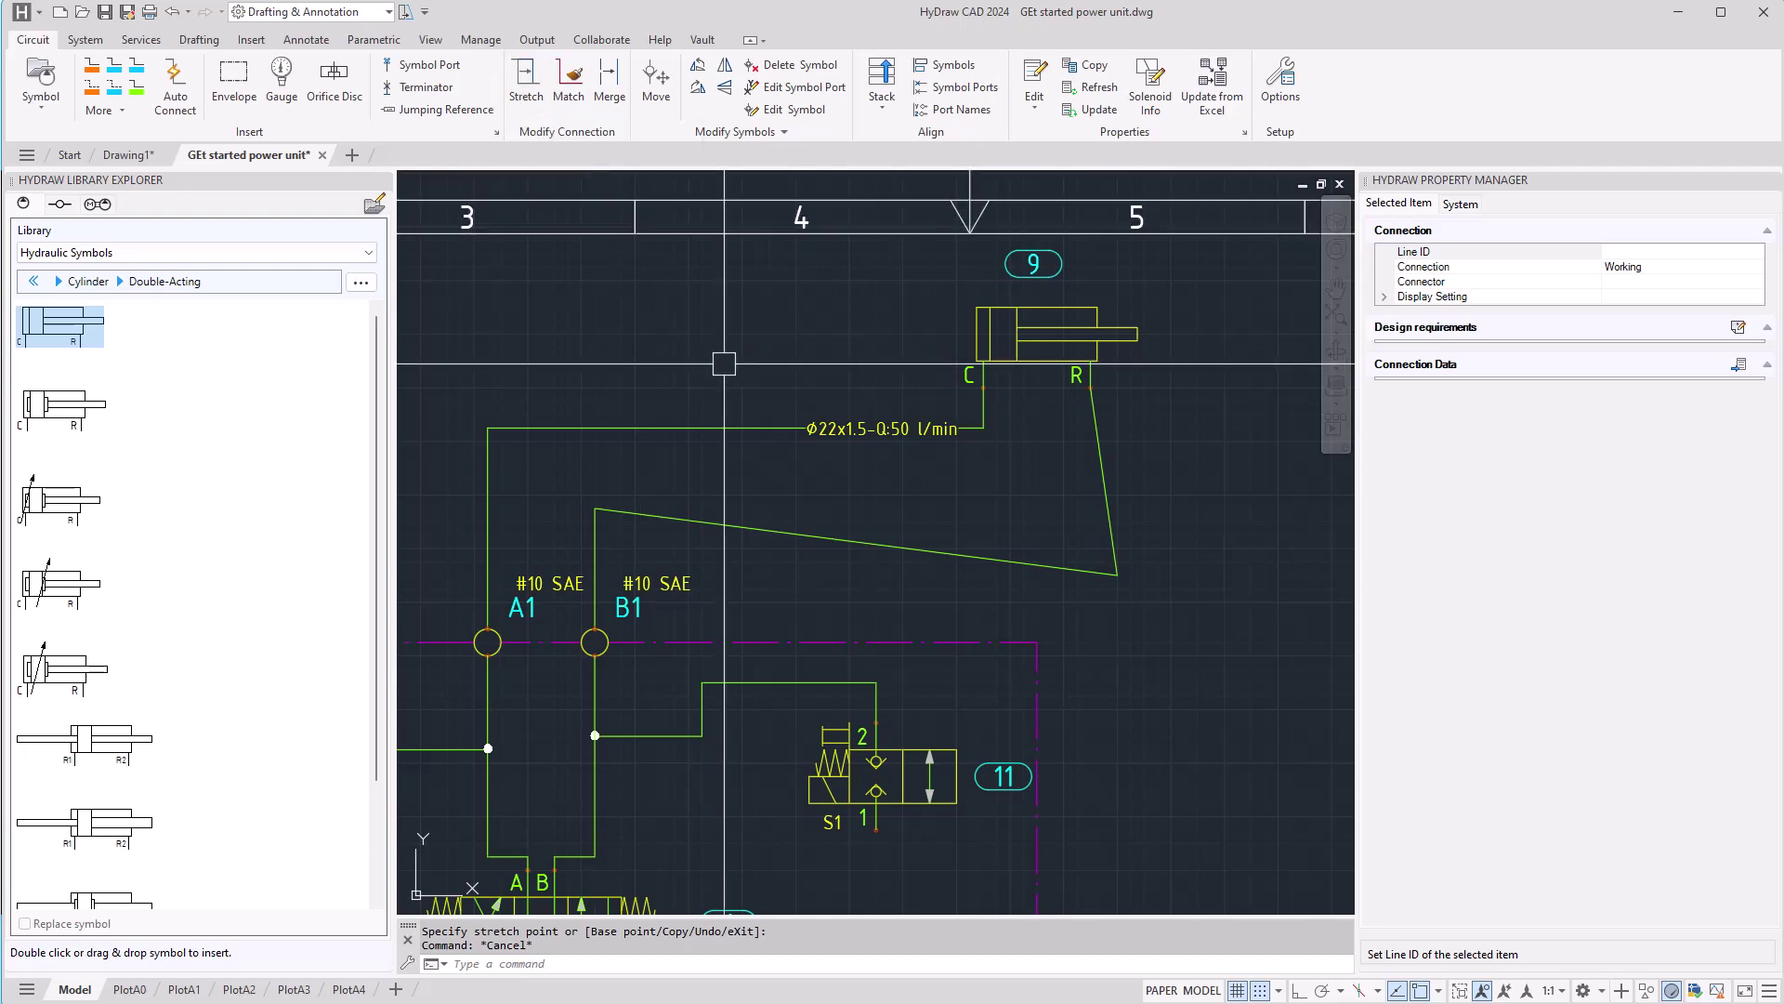
# Step: Reset the skewed connection between port B1 and cylinder port R with the RESETCON command
pyautogui.write('reset')
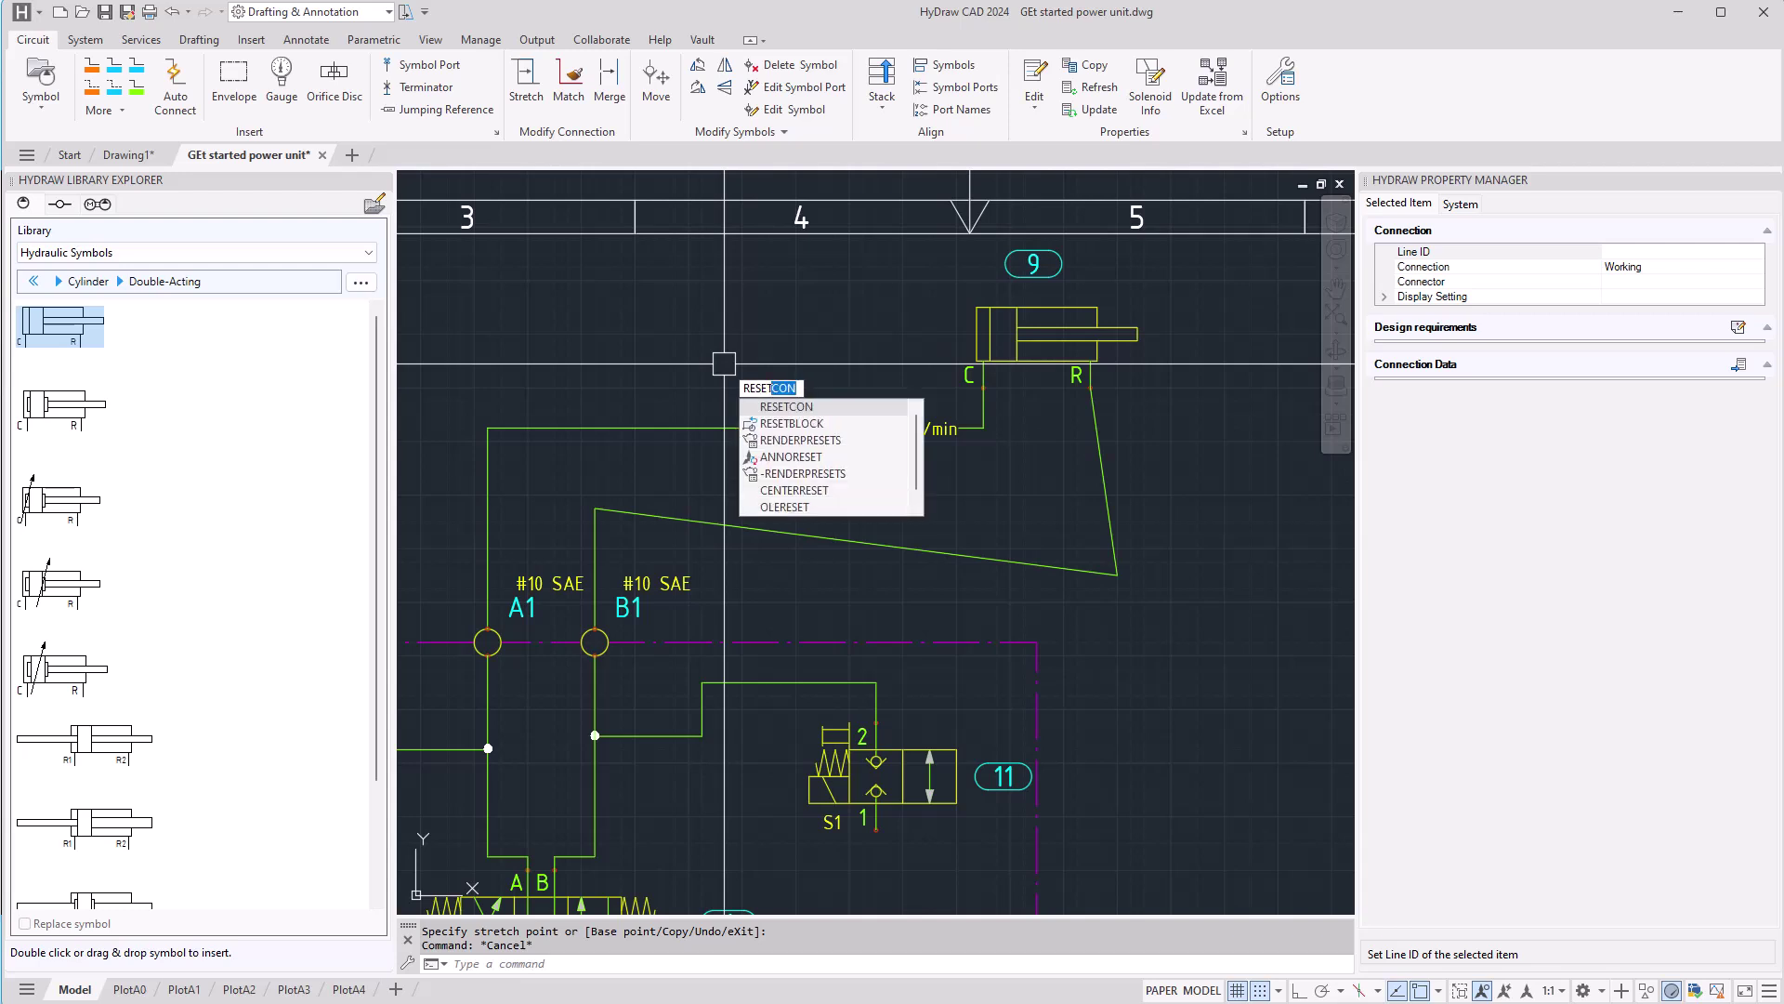
pyautogui.press('Return')
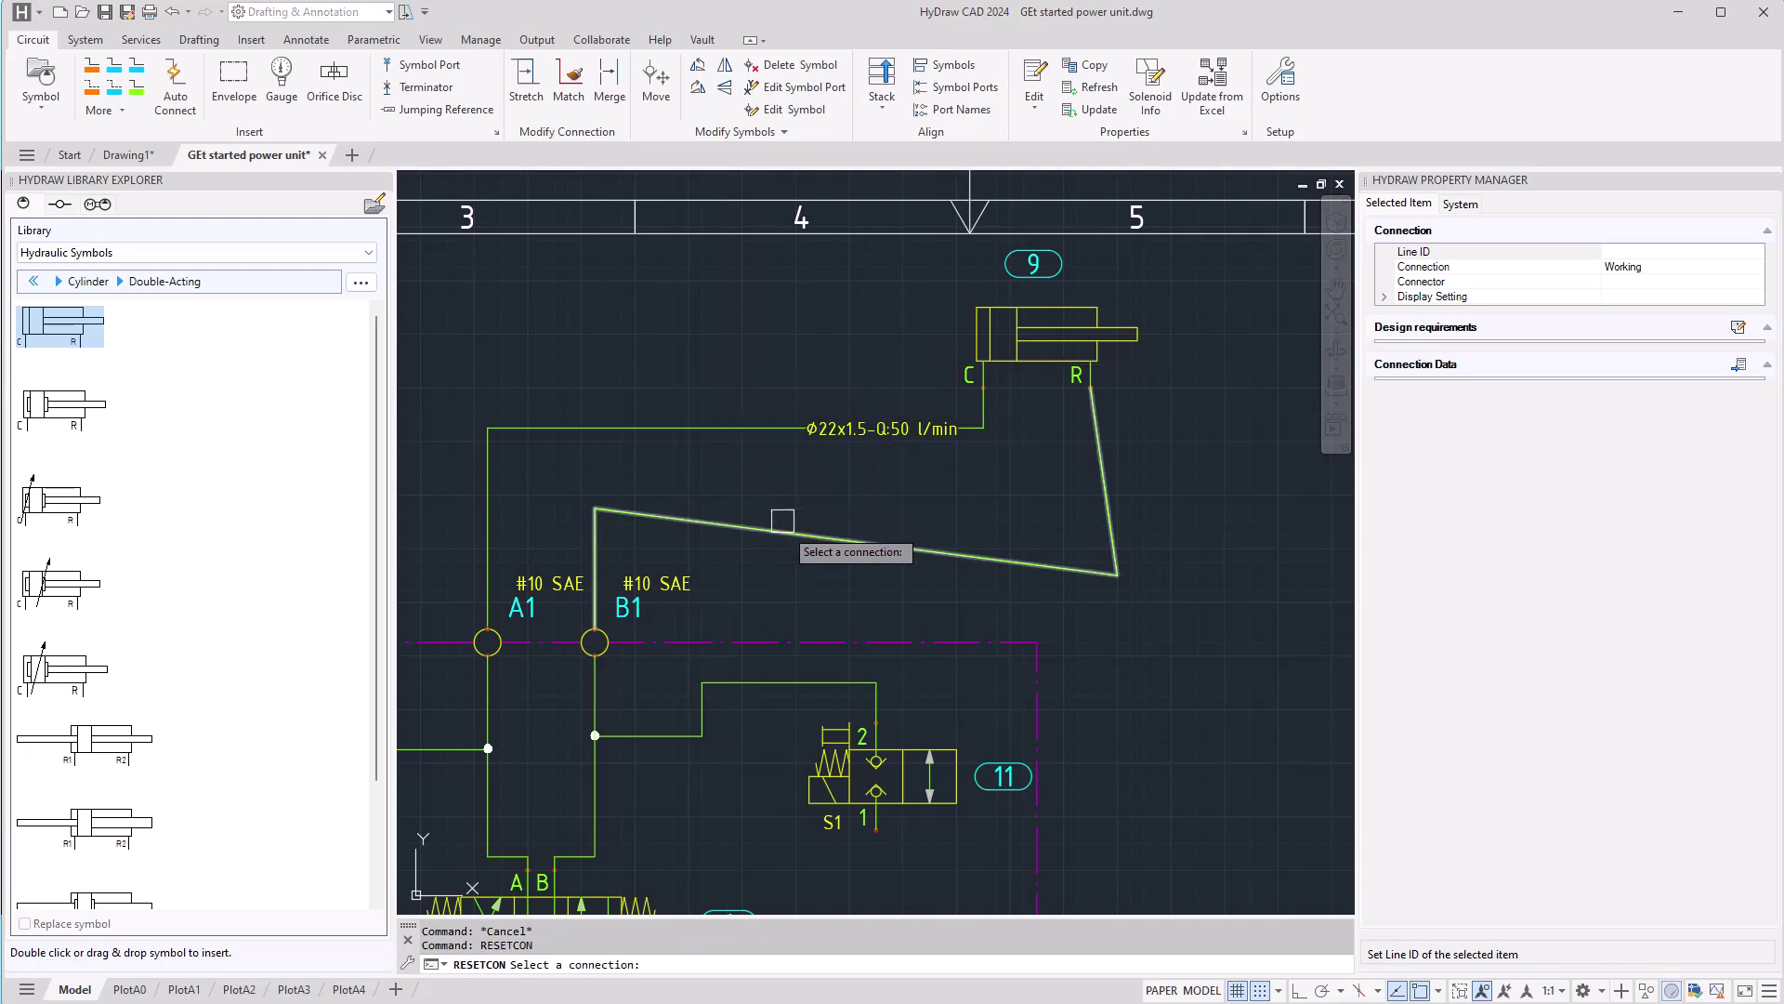
pyautogui.click(783, 535)
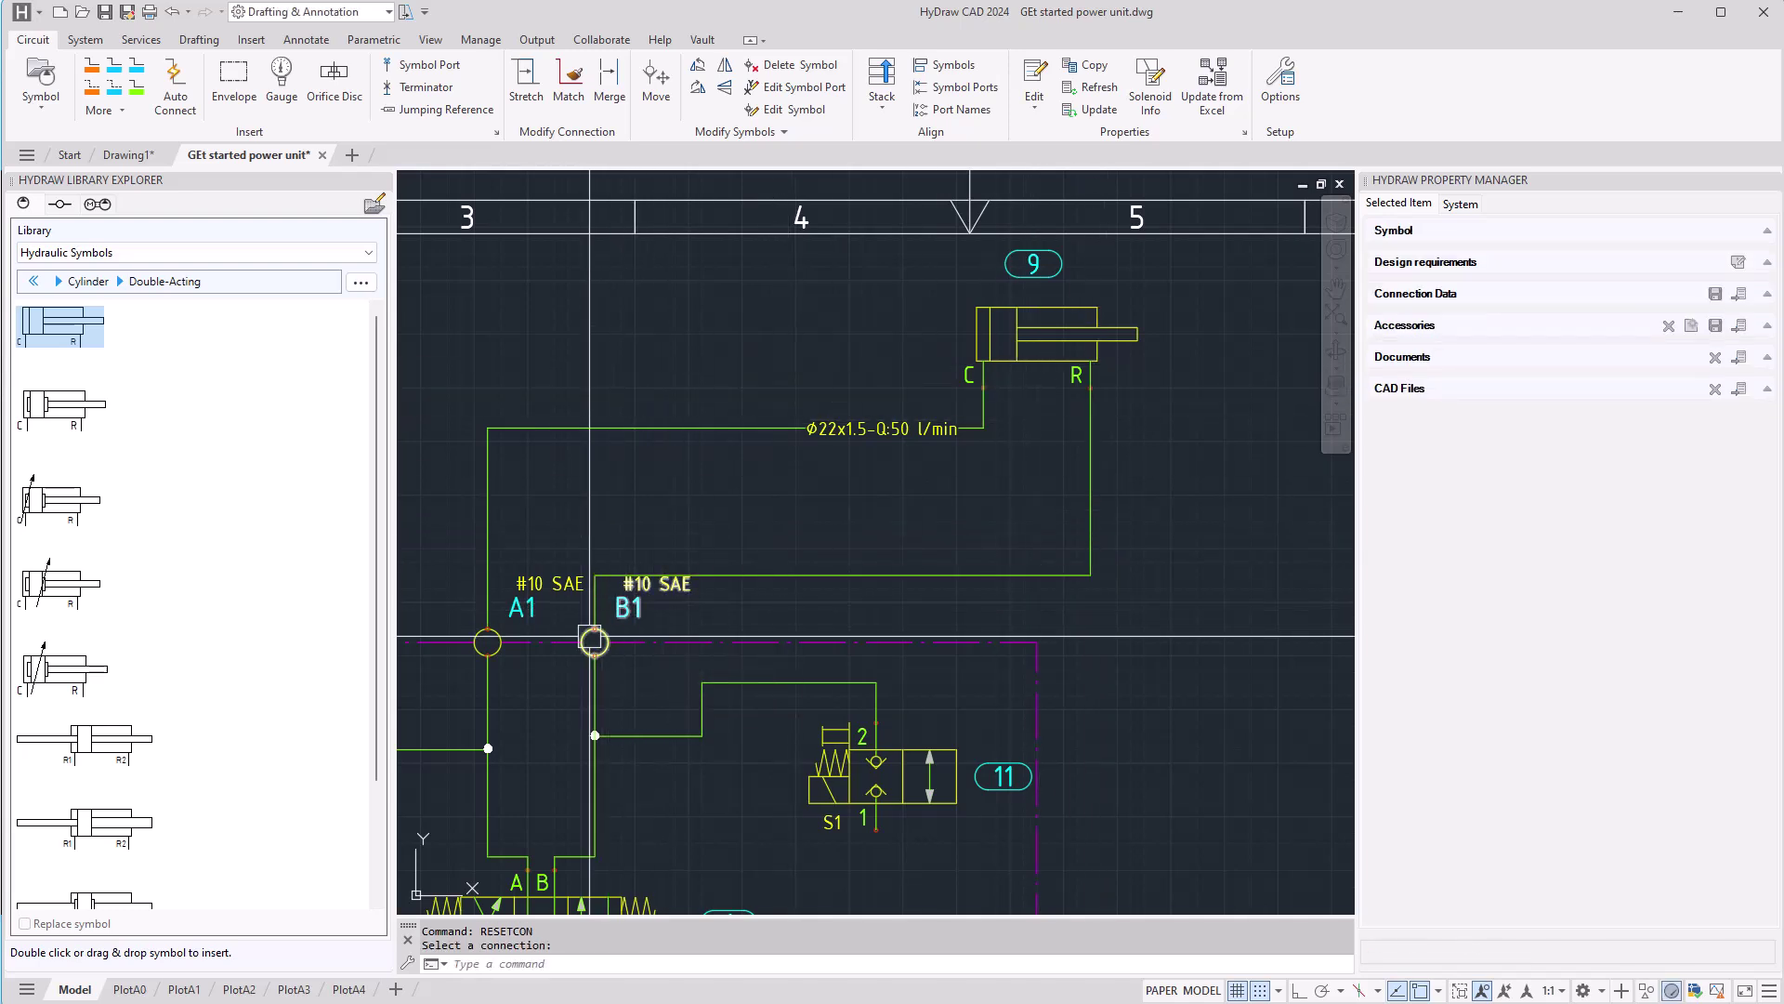
# Step: Stretch the horizontal segment of the B1-to-R connection upward until it clears the #10 SAE labels
pyautogui.click(526, 81)
pyautogui.click(837, 575)
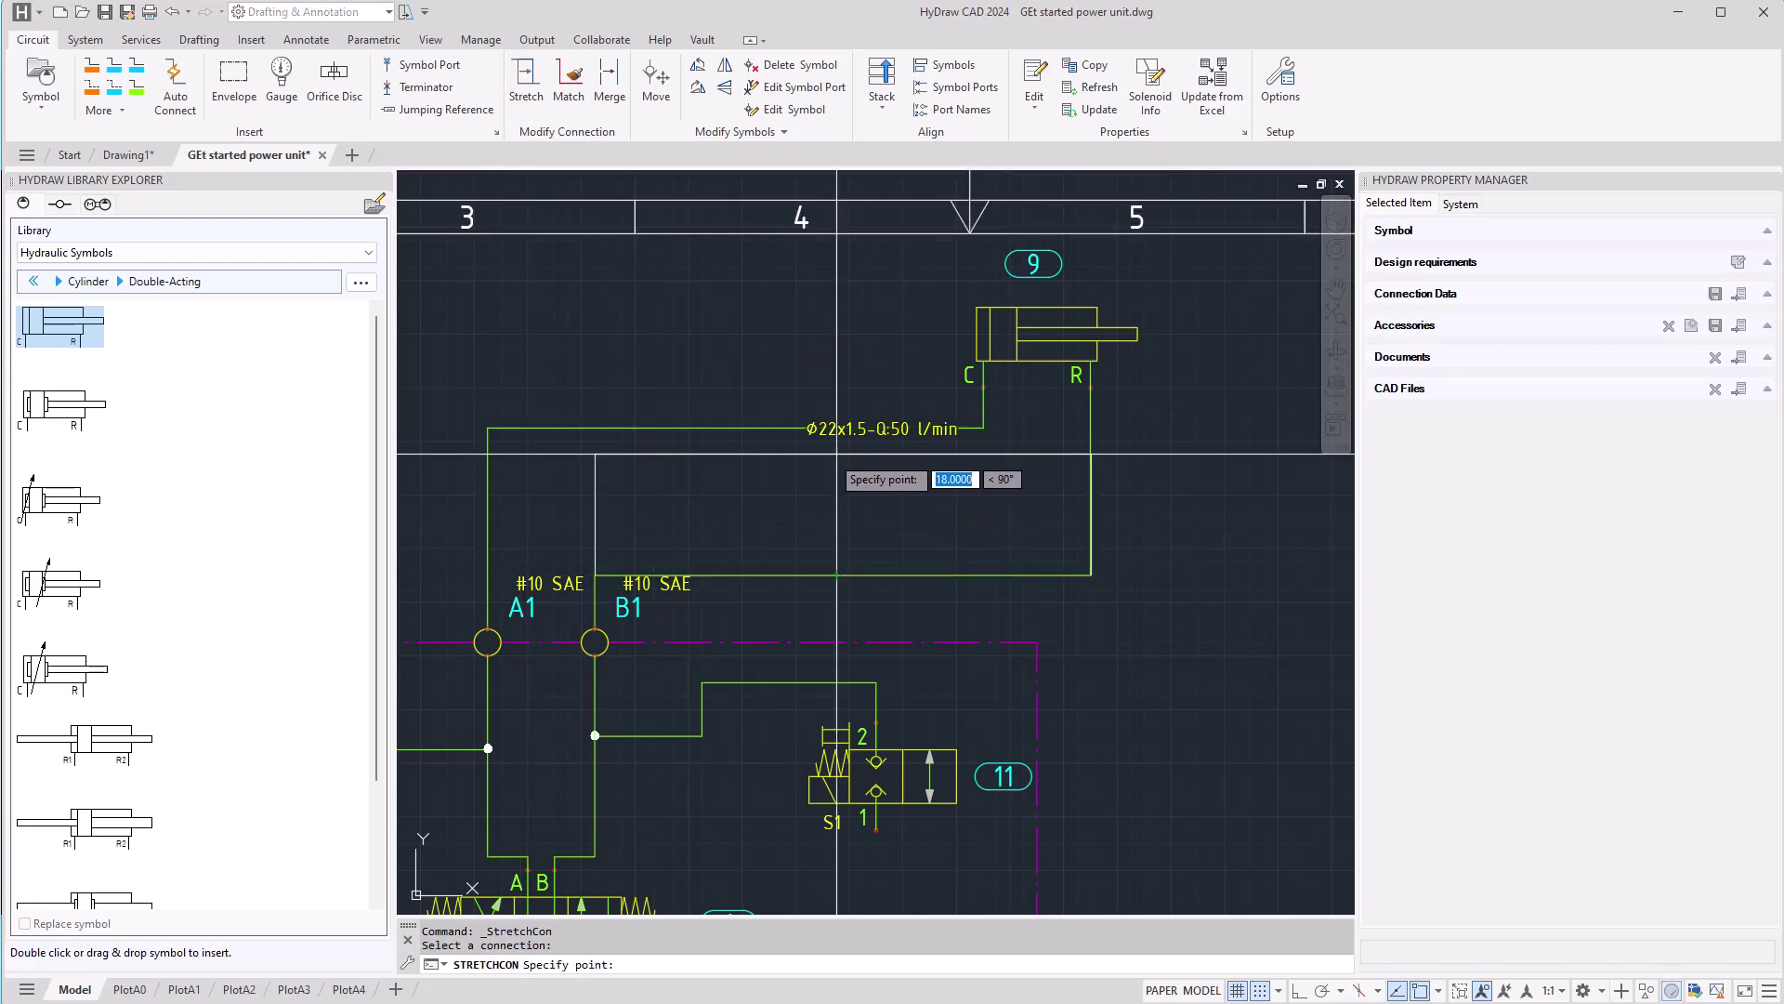
pyautogui.click(834, 548)
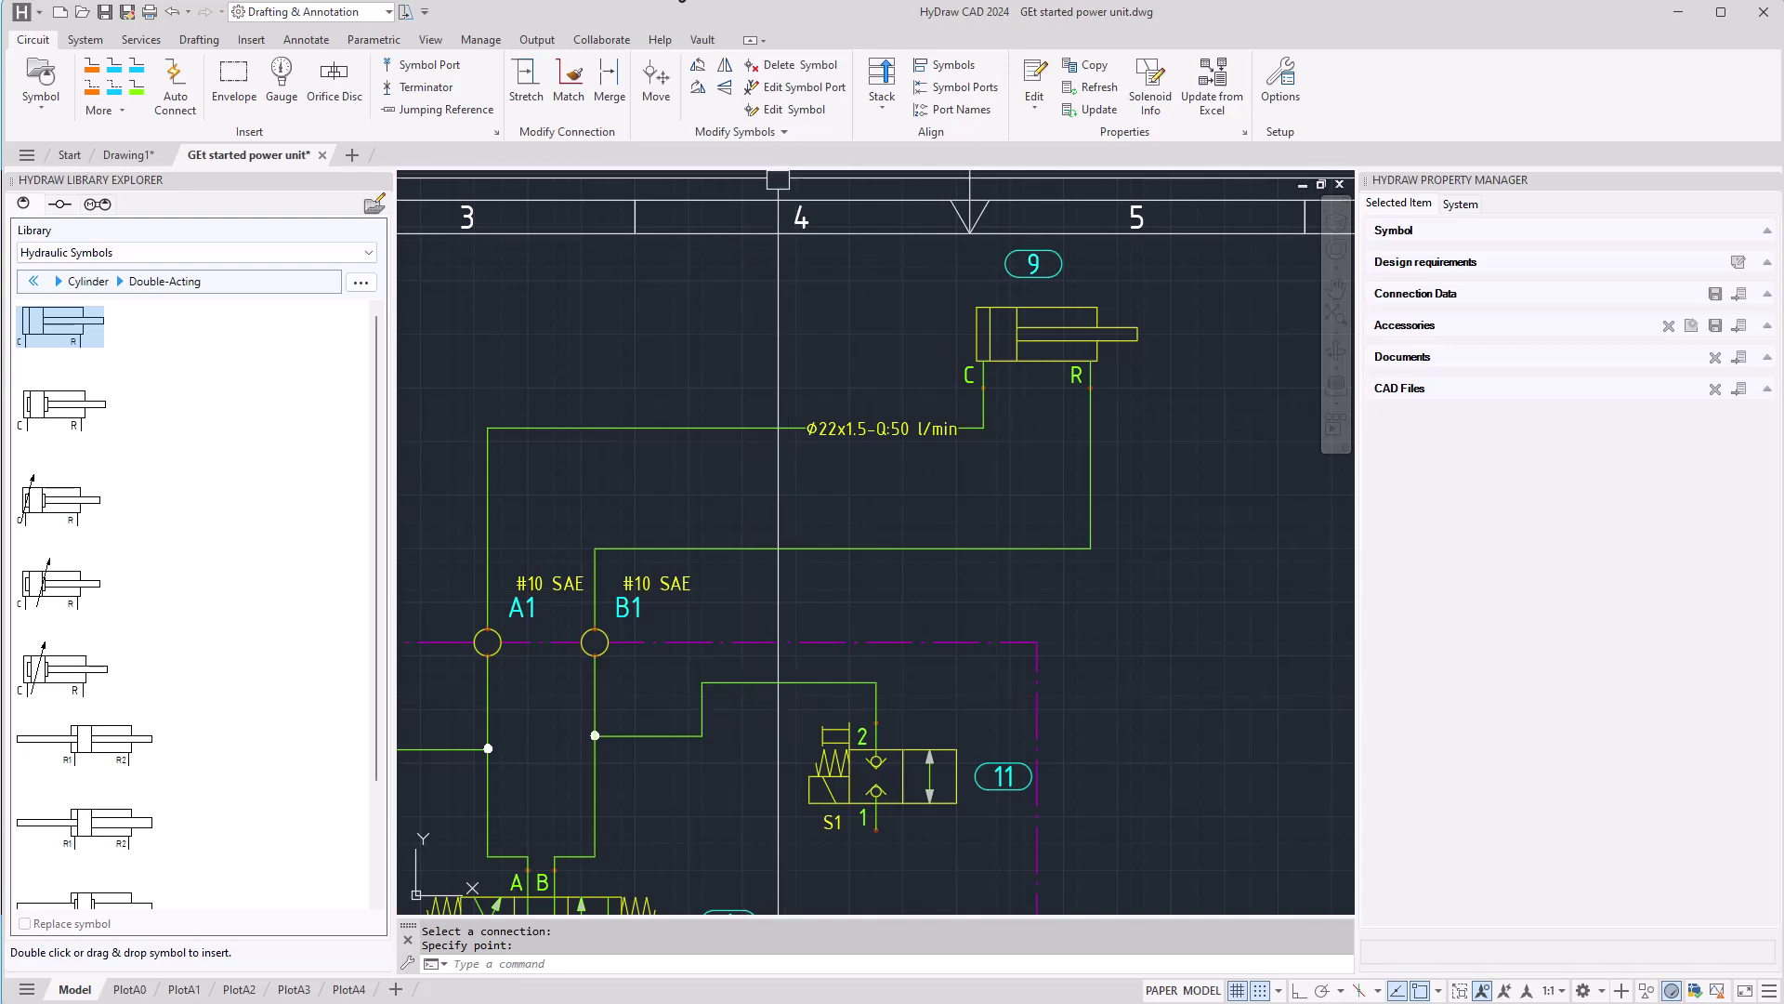
pyautogui.click(946, 531)
pyautogui.press('Escape')
pyautogui.press('Escape')
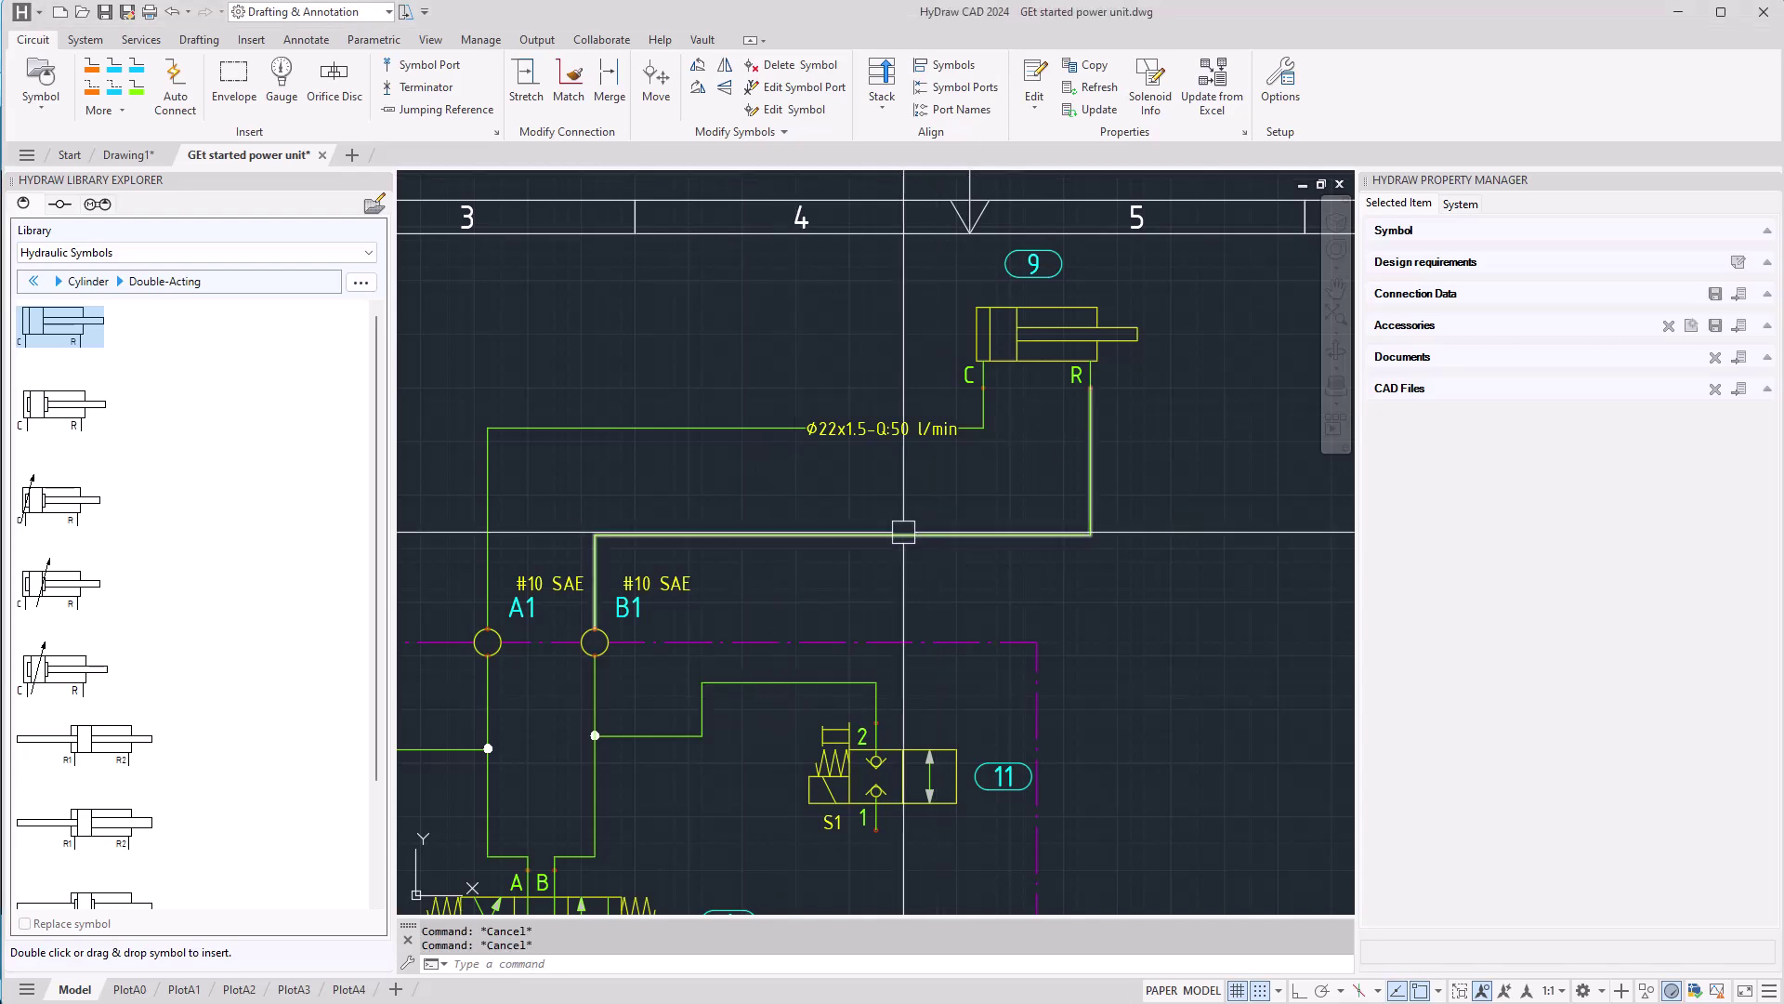
# Step: Set the connector of the B1-to-R connection to Pipe and view the available library pipes without assigning one
pyautogui.click(904, 532)
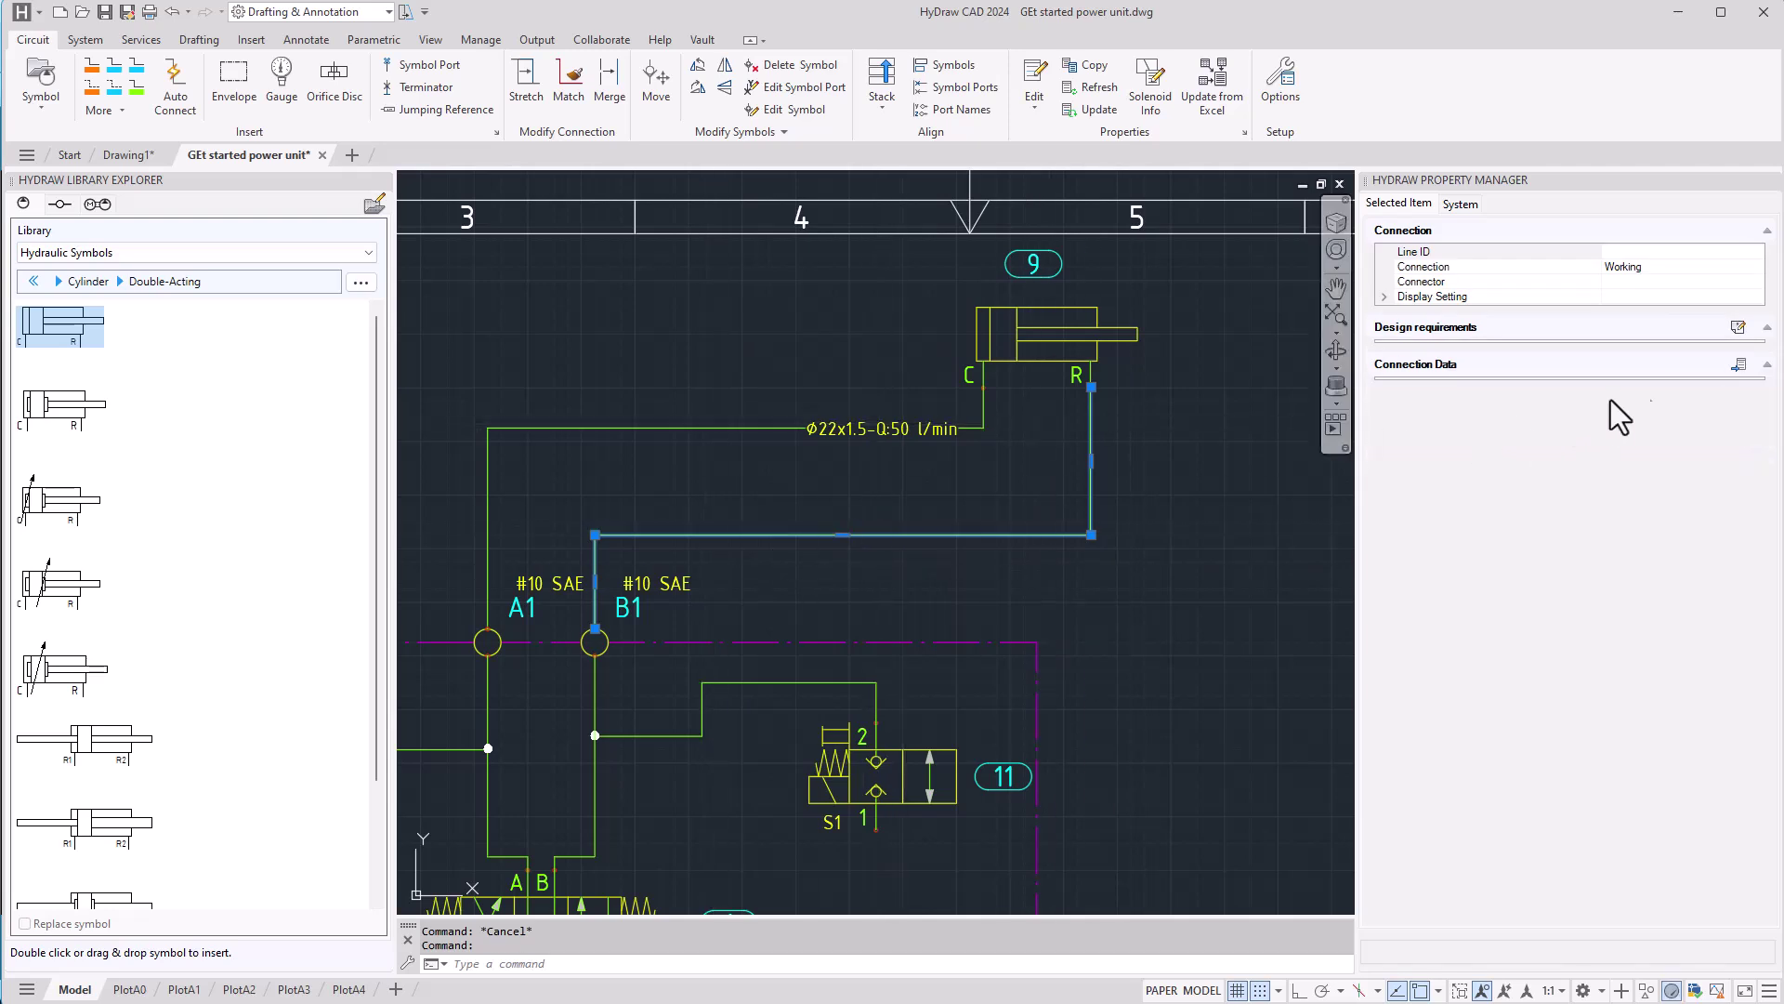
pyautogui.click(1736, 281)
pyautogui.click(1719, 281)
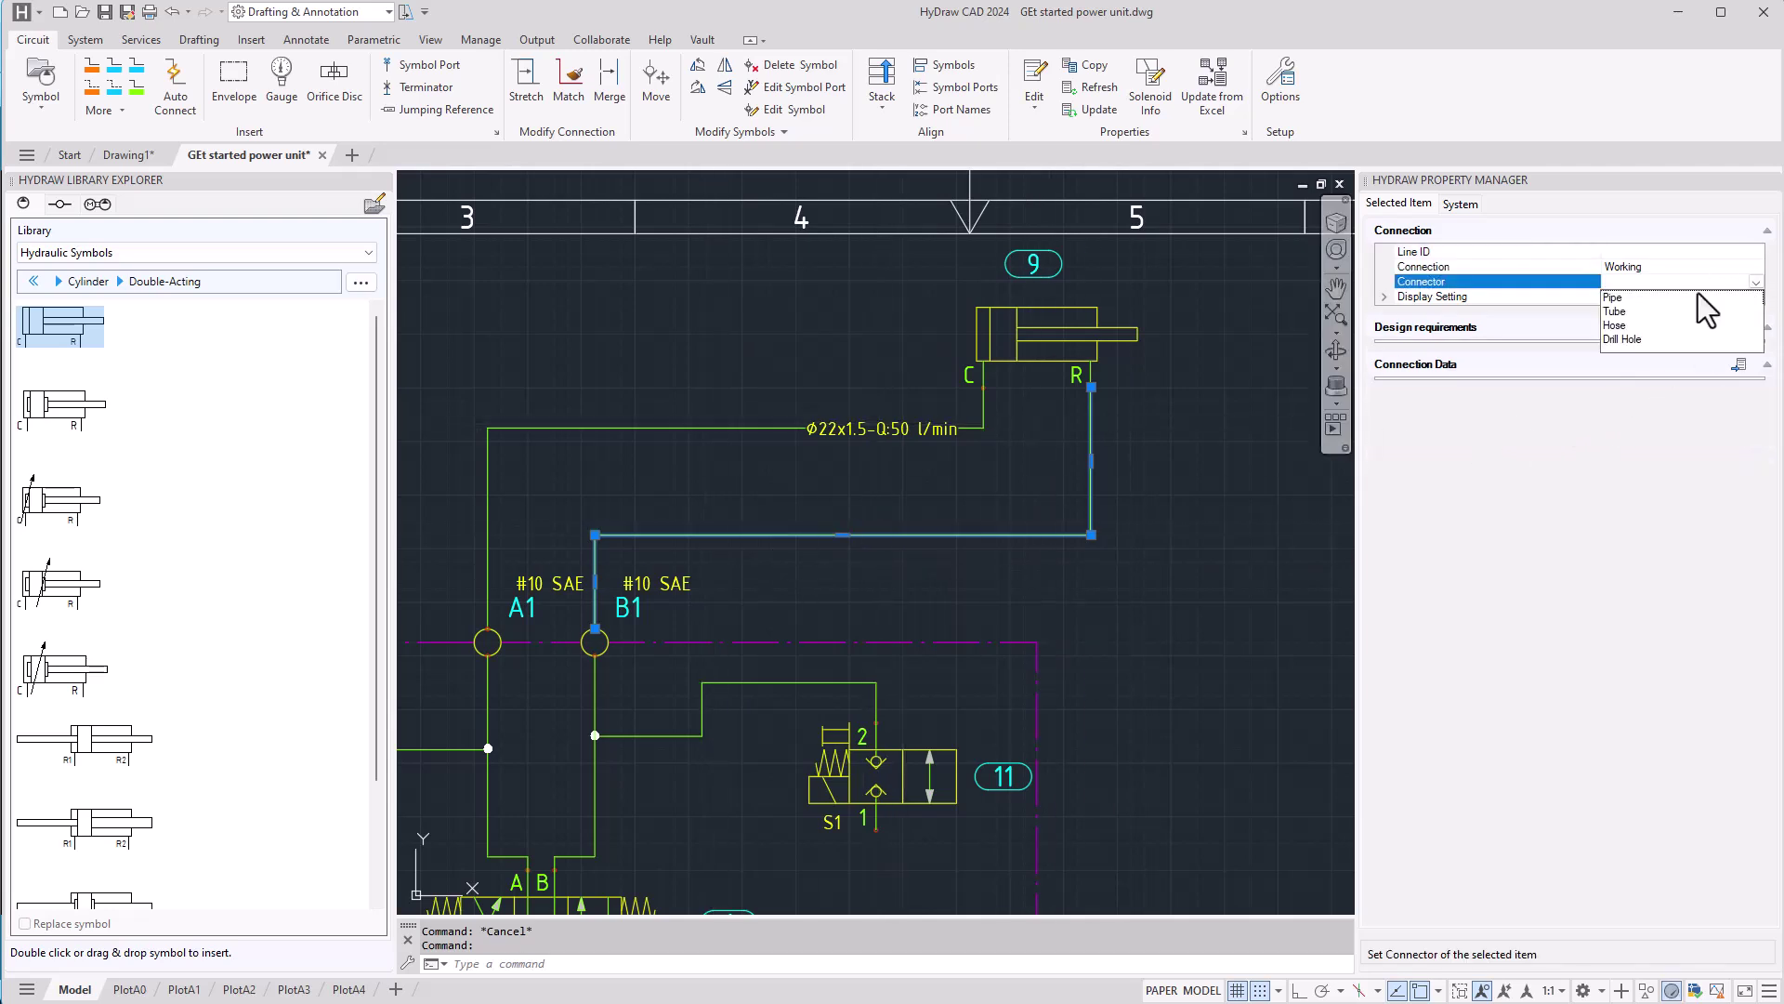
pyautogui.click(1614, 297)
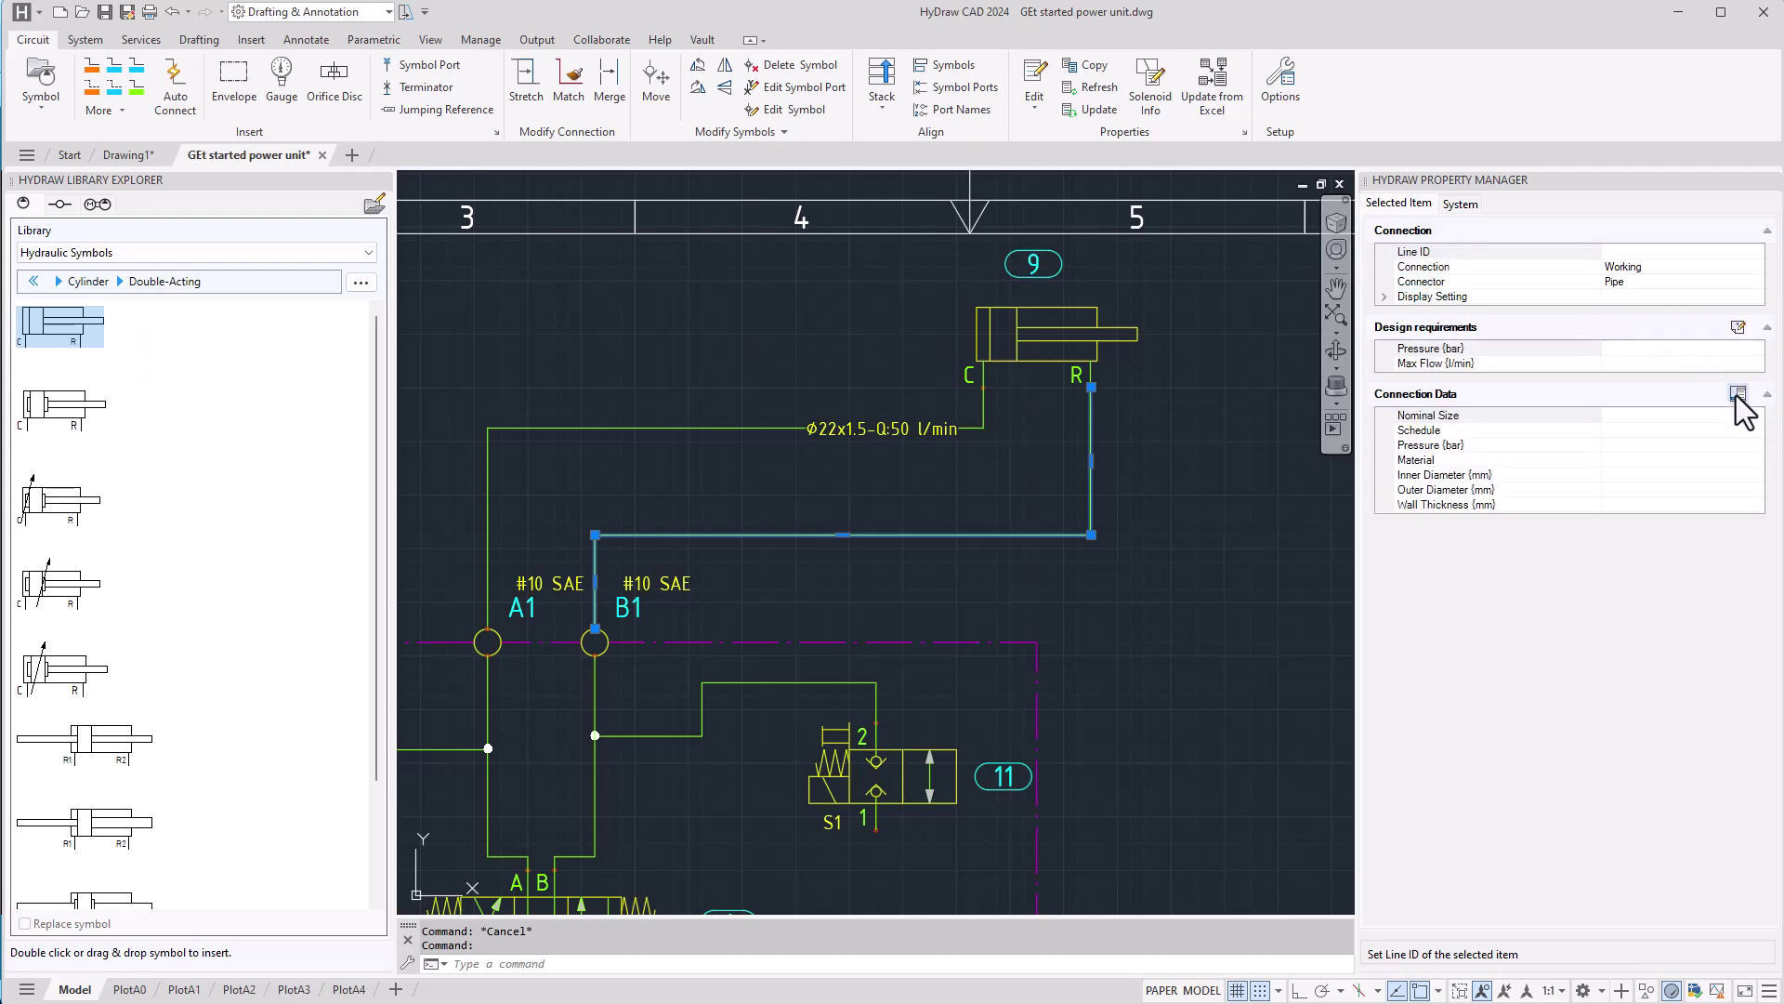
pyautogui.click(1737, 394)
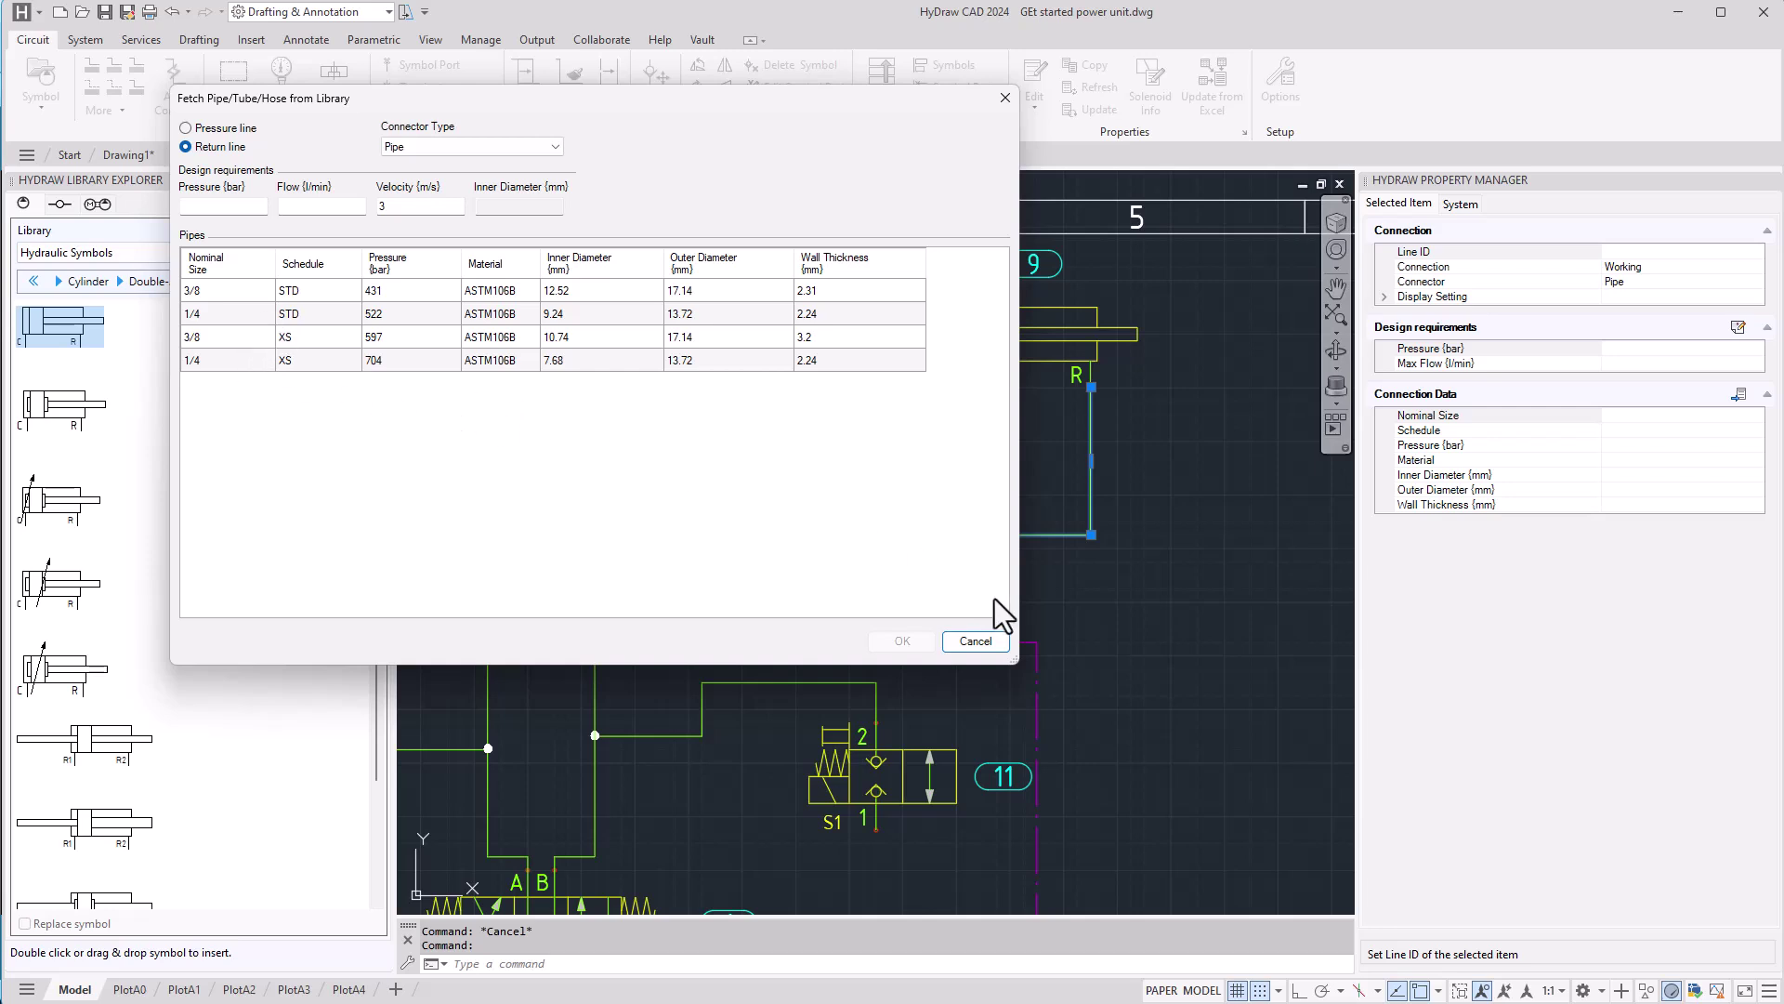
pyautogui.click(976, 642)
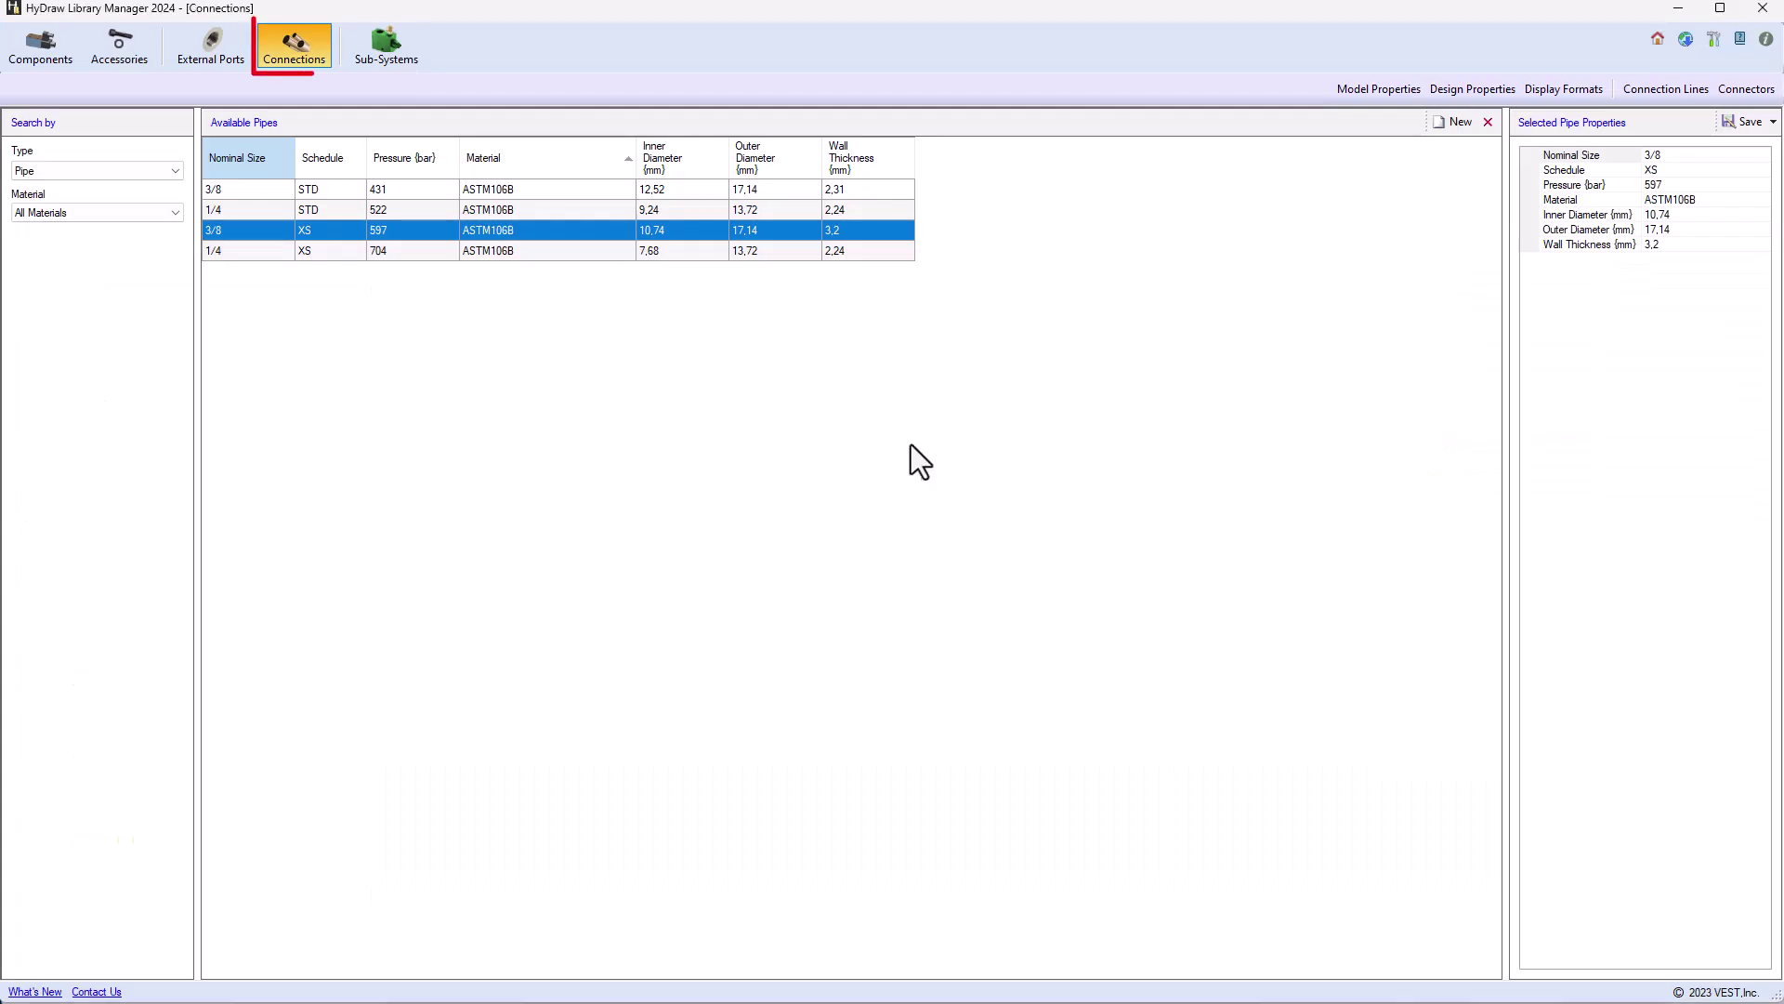
# Step: In HyDraw Library Manager, open the Connections library, view the tubes and return to the pipe list
pyautogui.click(288, 45)
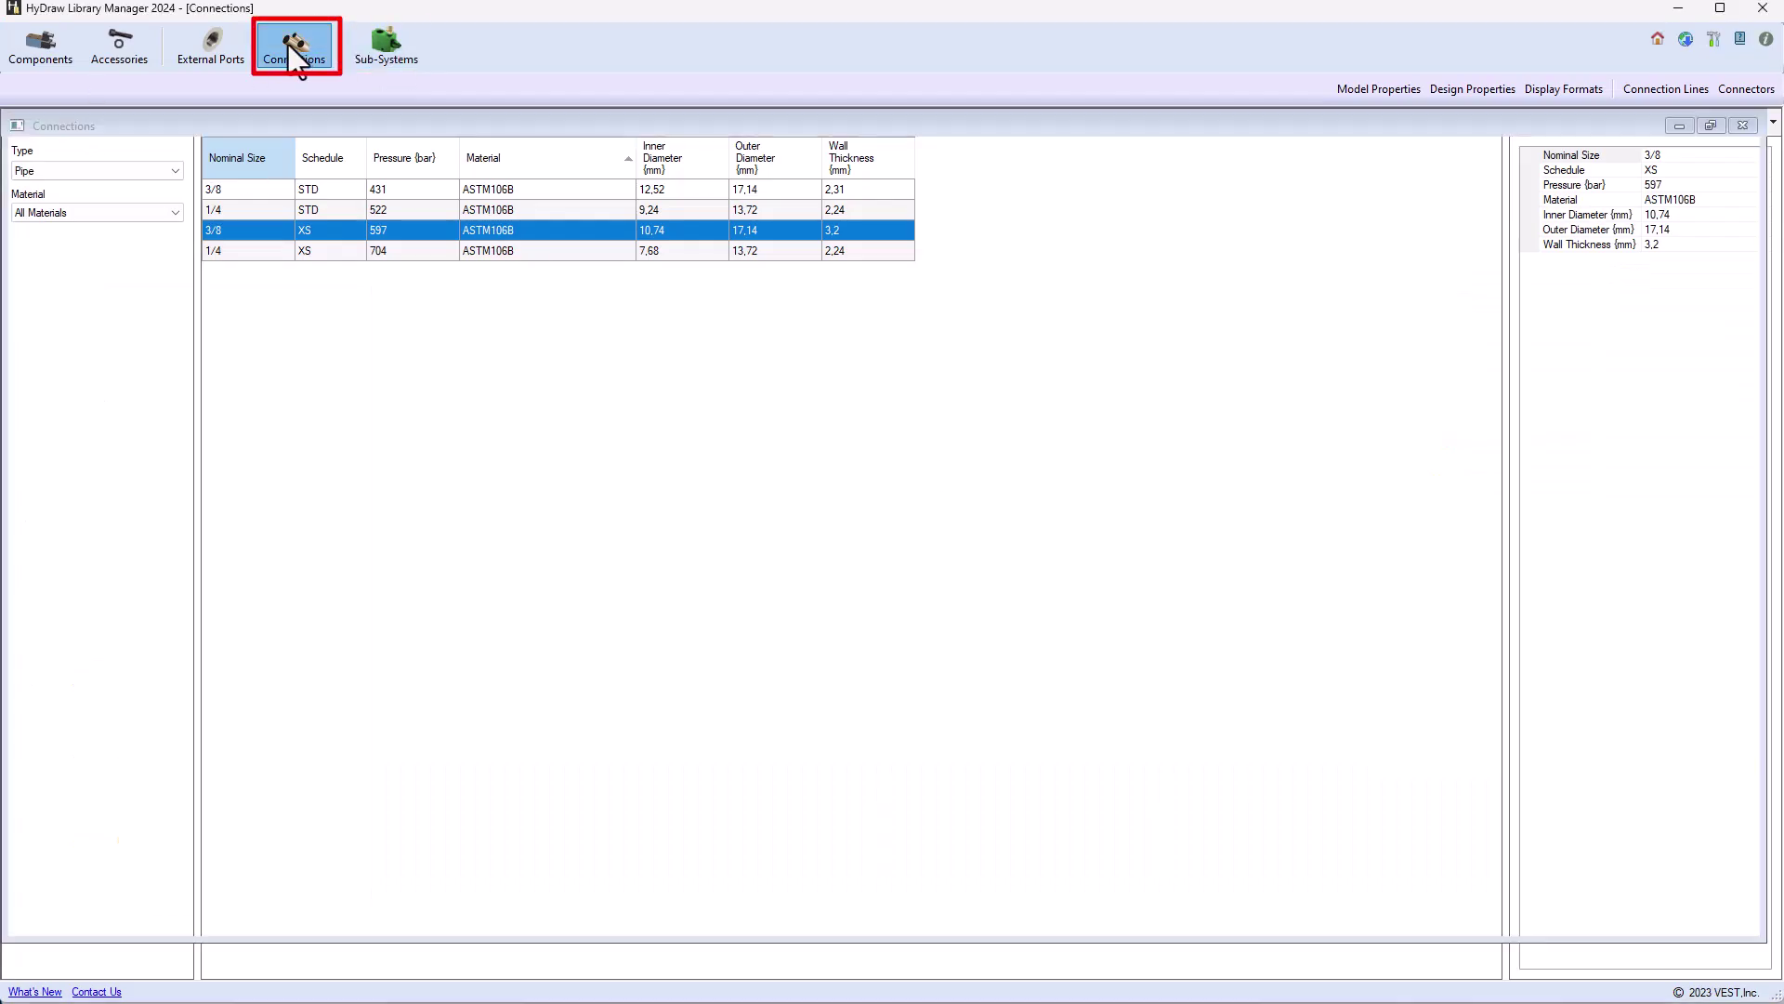
pyautogui.click(130, 170)
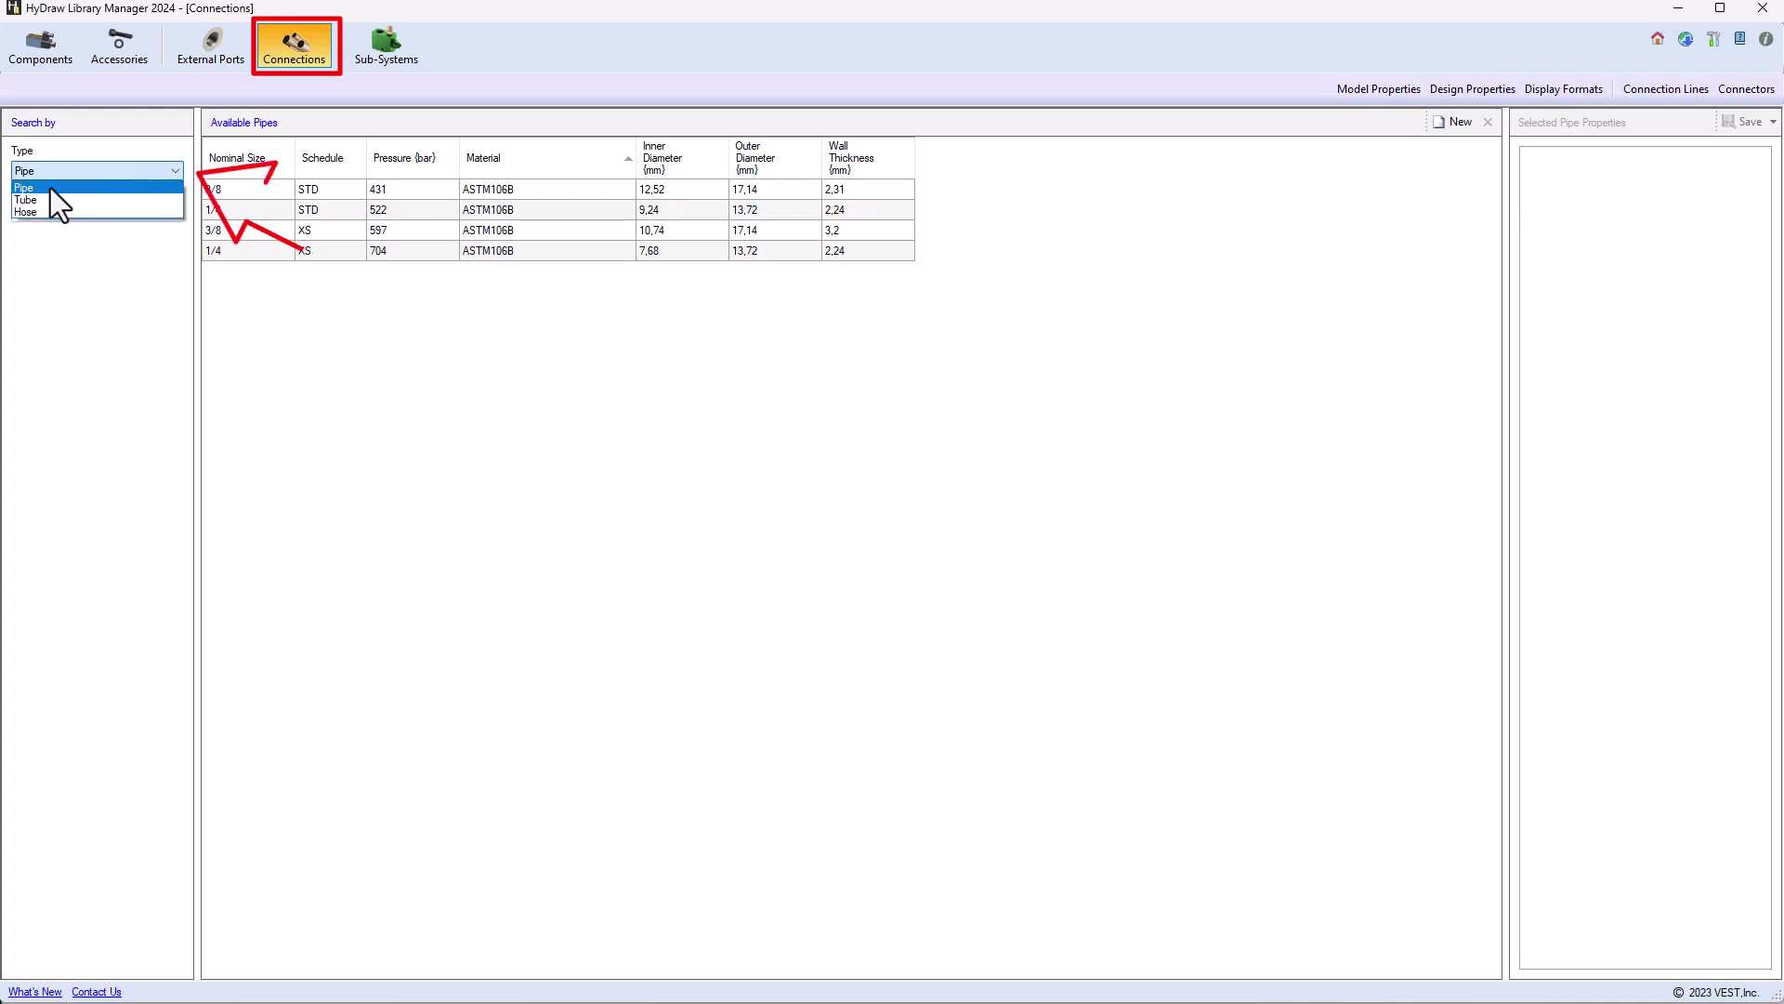
pyautogui.click(41, 200)
pyautogui.click(93, 169)
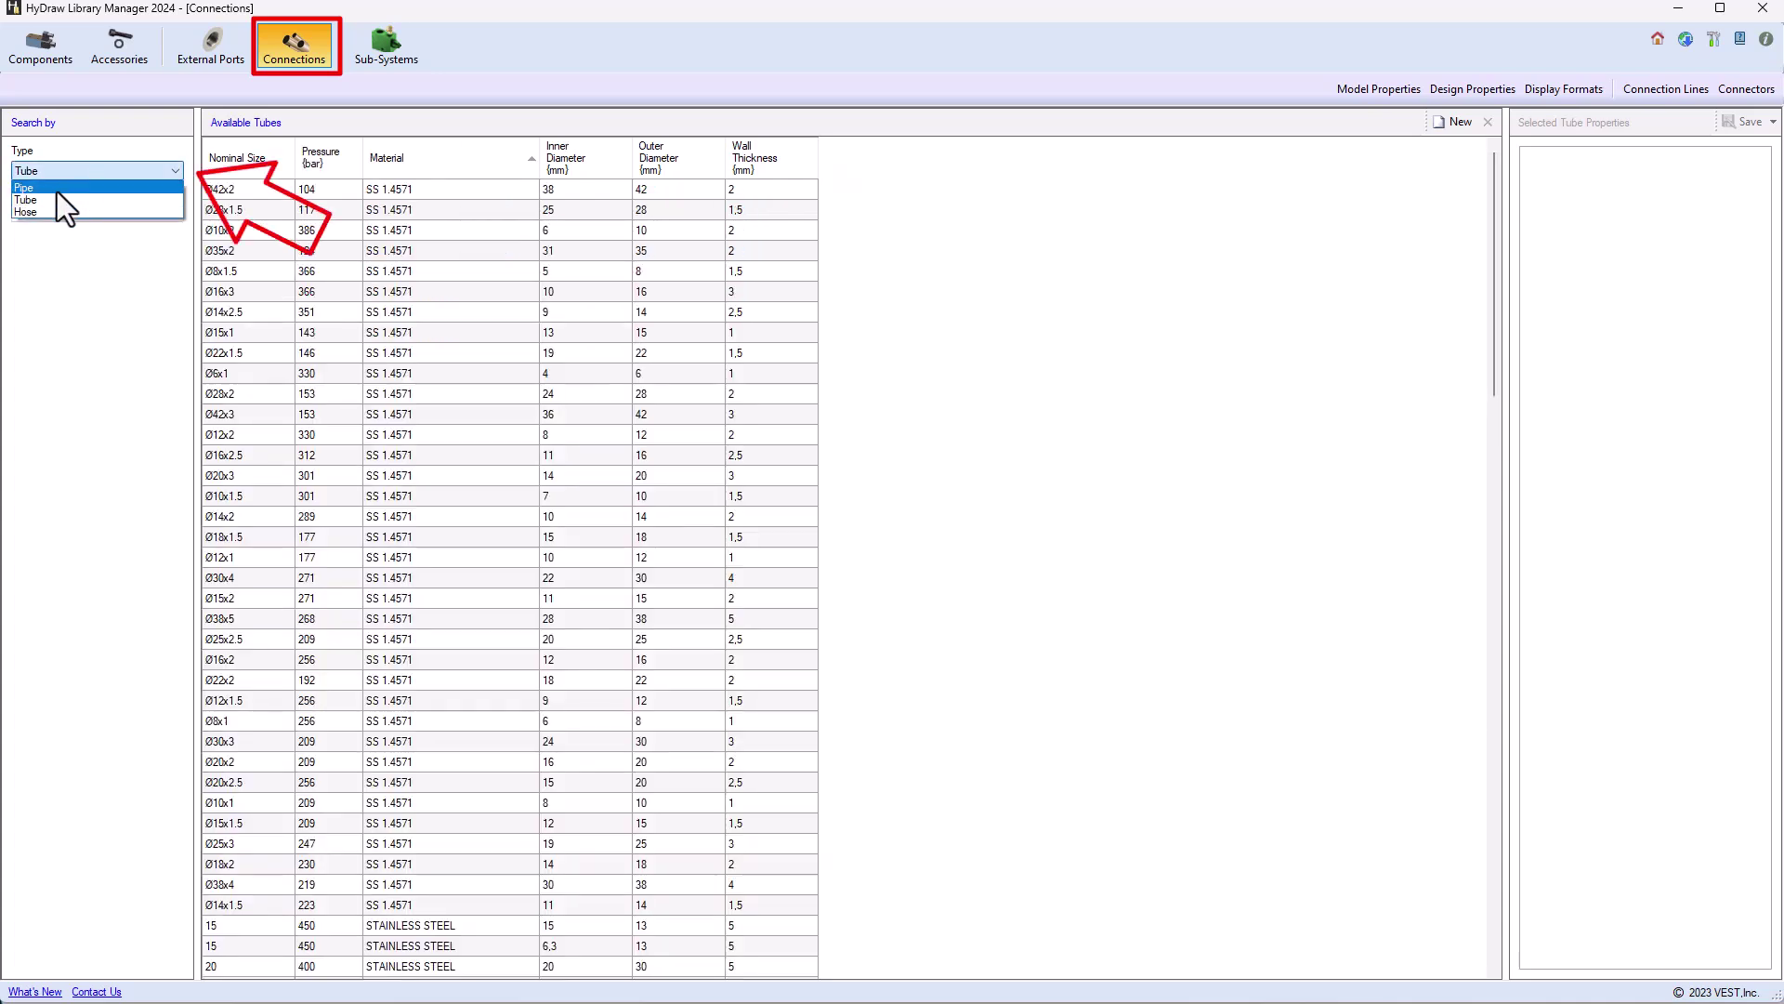
pyautogui.click(53, 188)
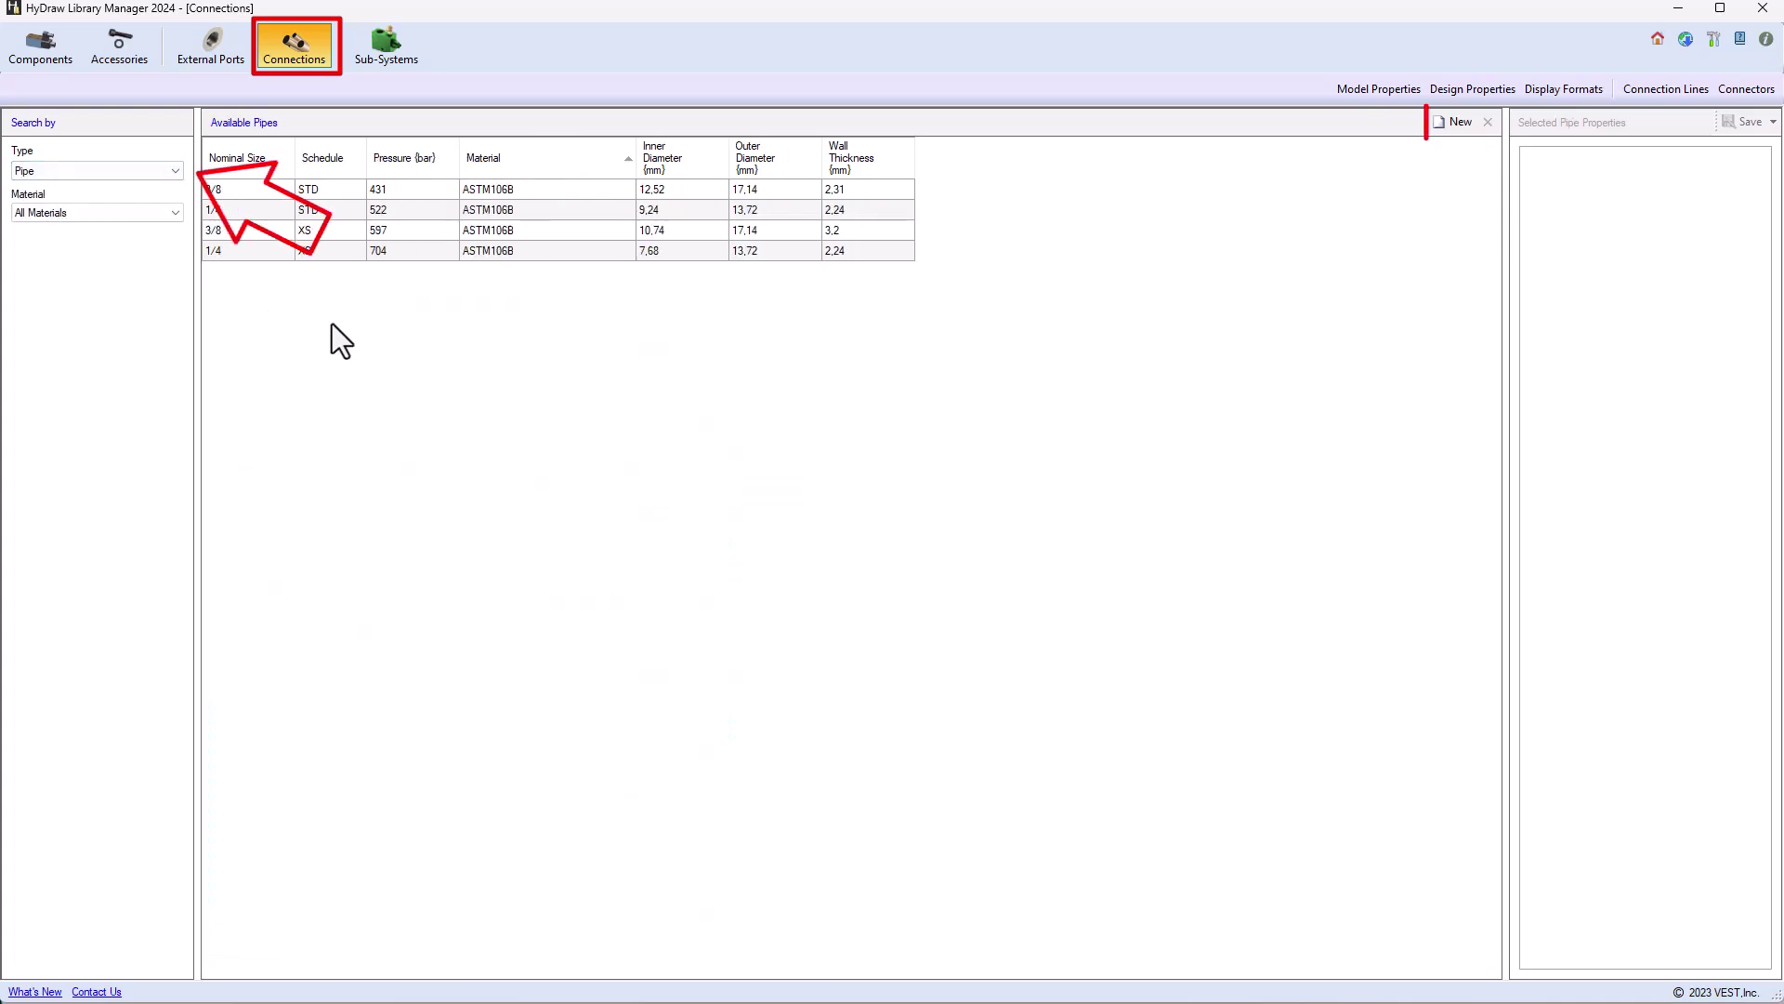
# Step: Add a new library pipe with nominal size 1/2, schedule STD and pressure 415 bar
pyautogui.click(1457, 123)
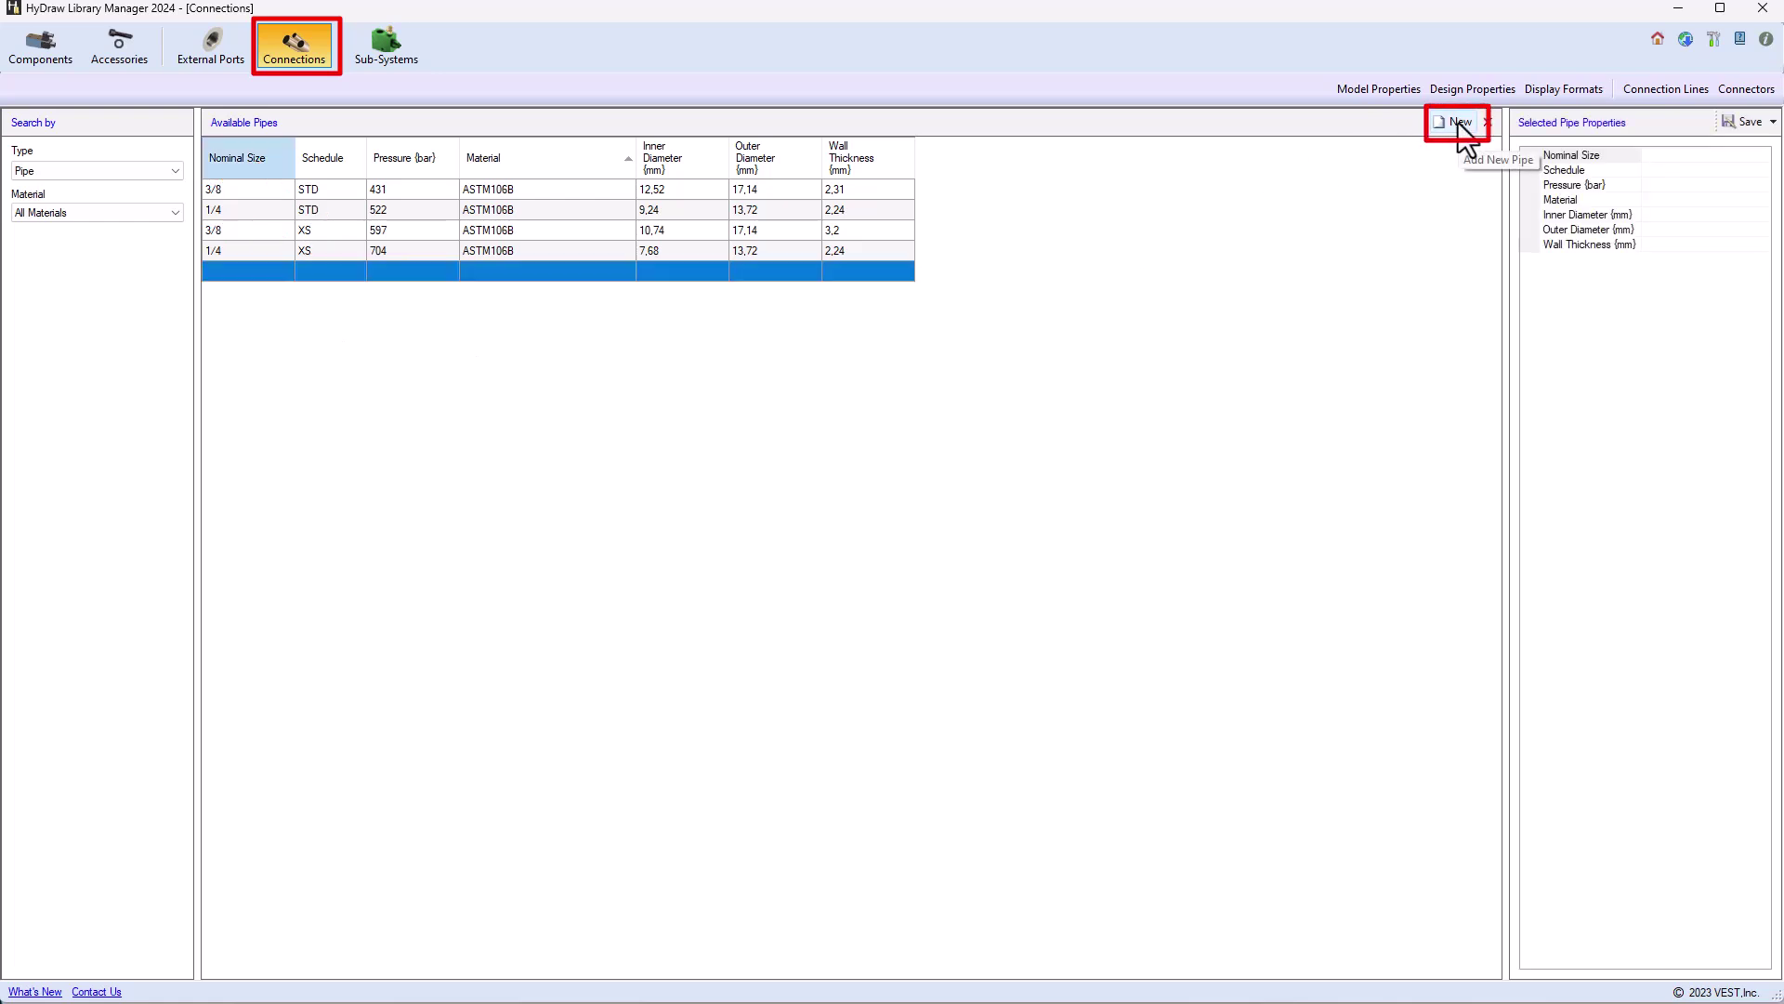
pyautogui.click(1697, 156)
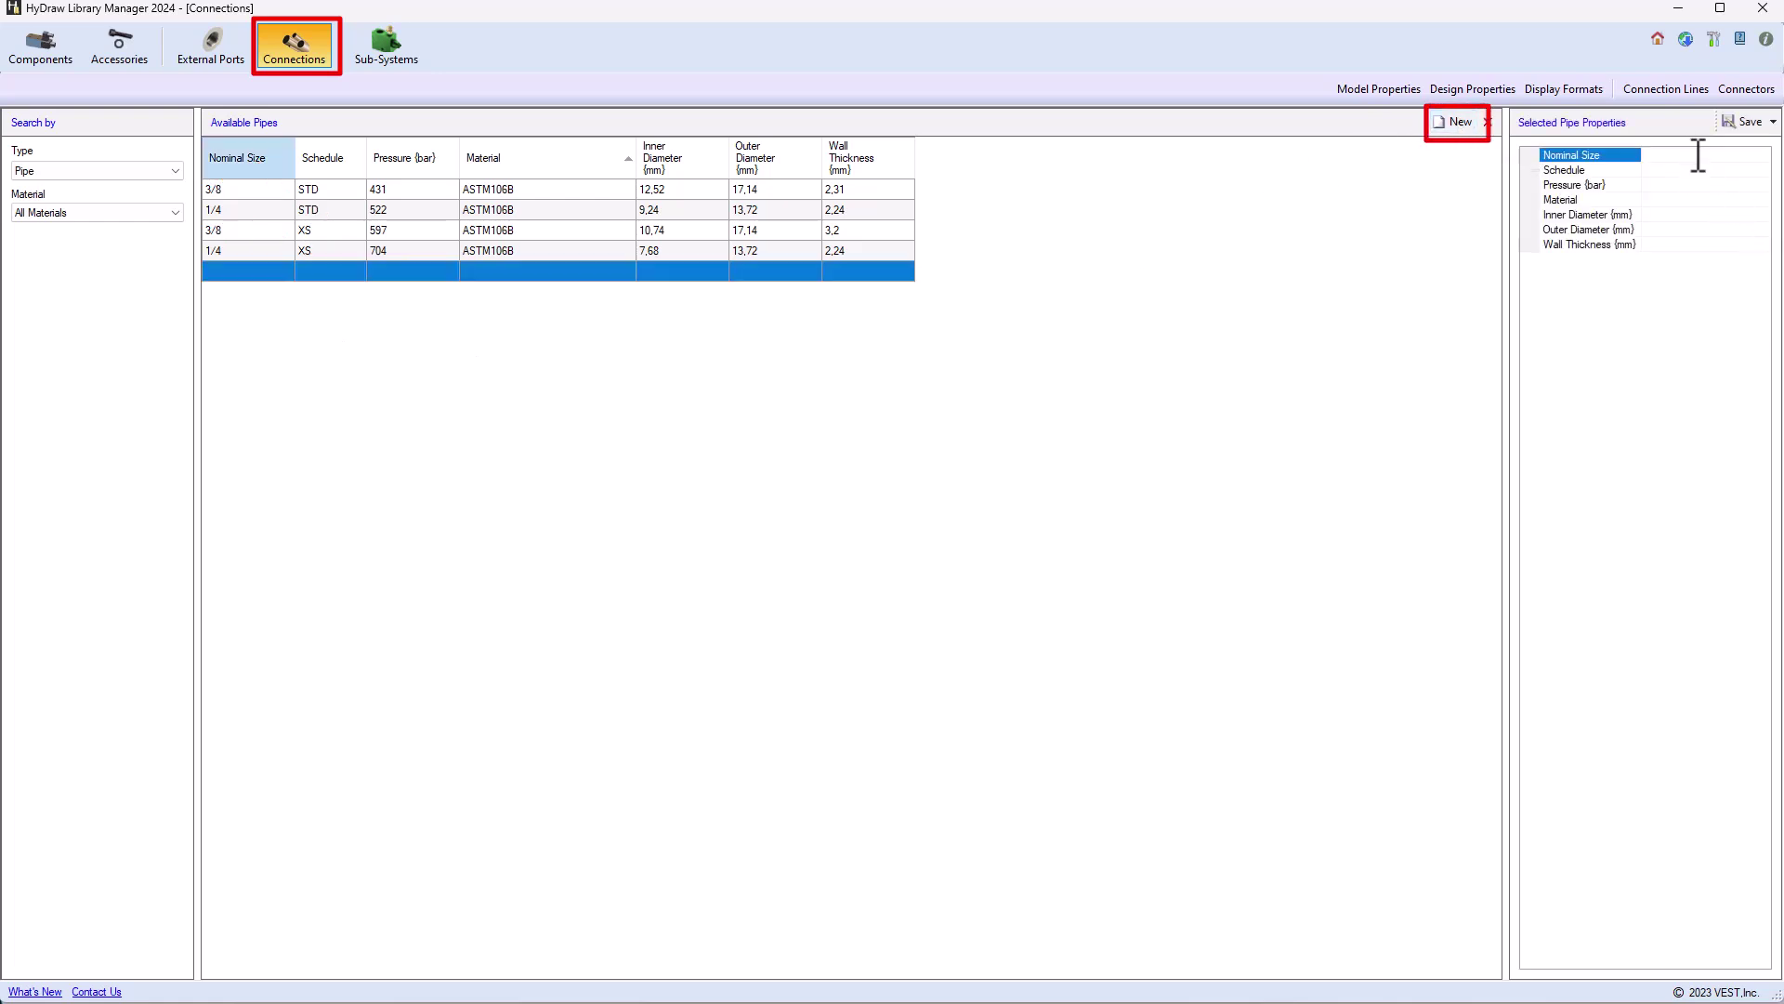
pyautogui.write('1/2')
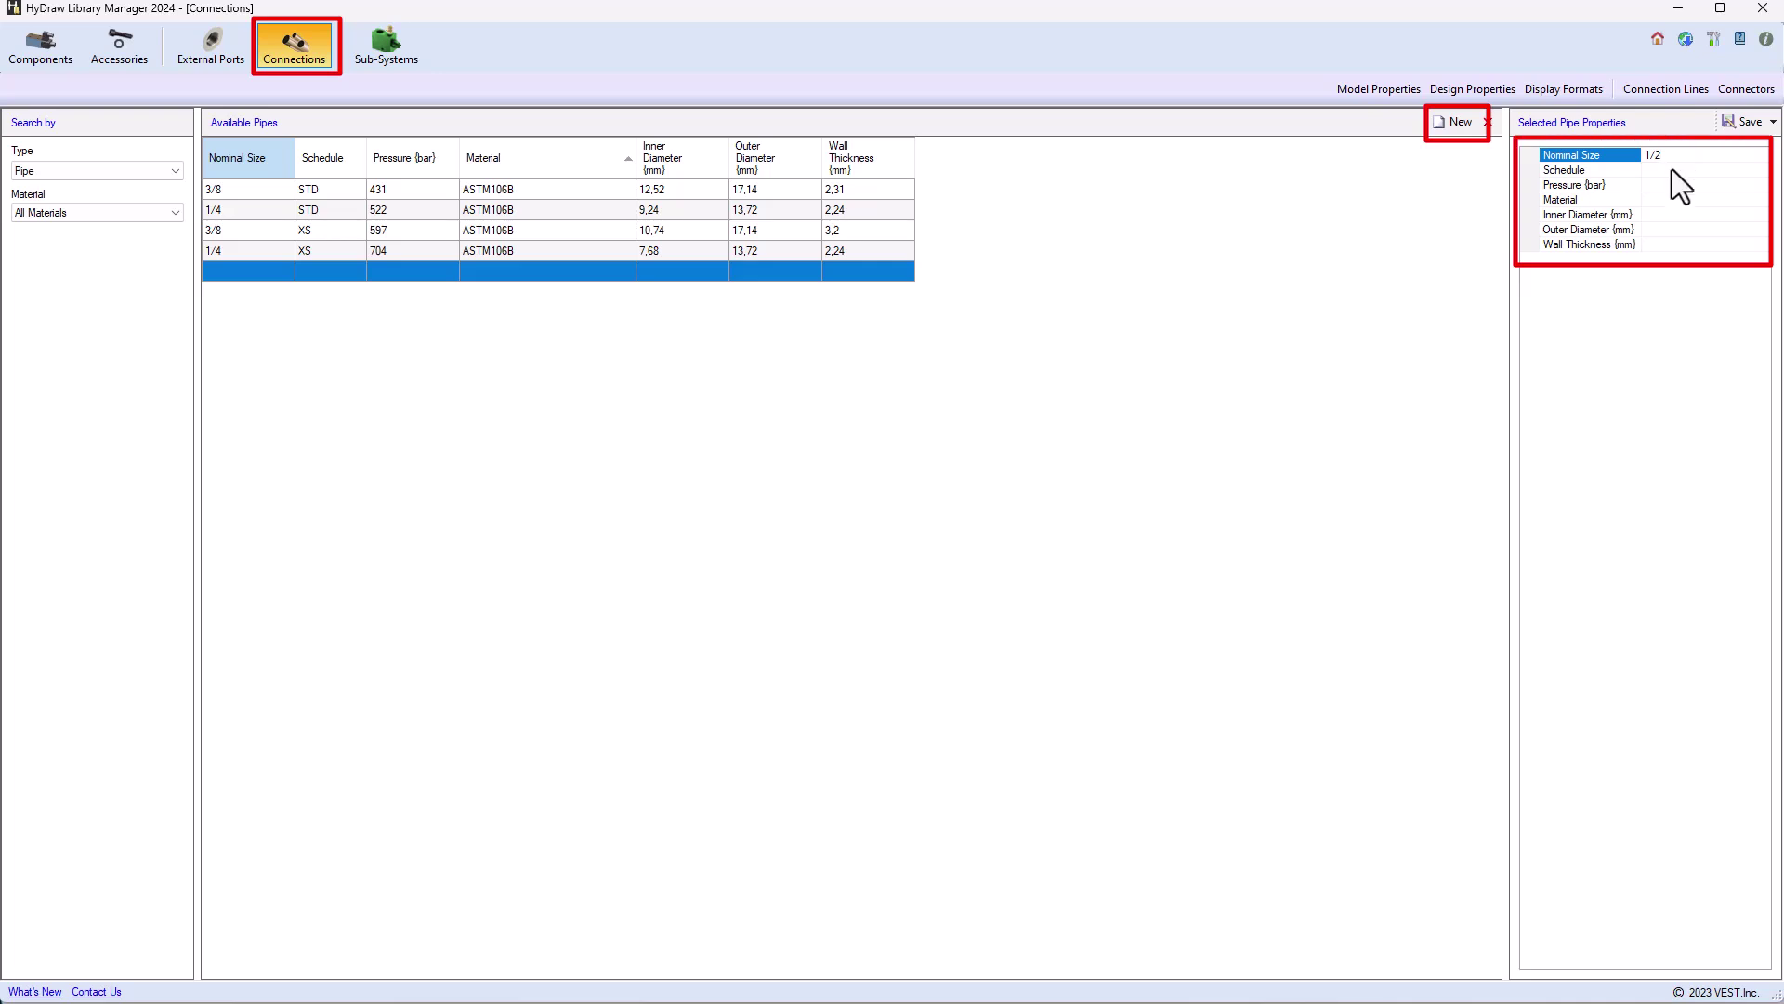
pyautogui.click(1678, 170)
pyautogui.write('STD')
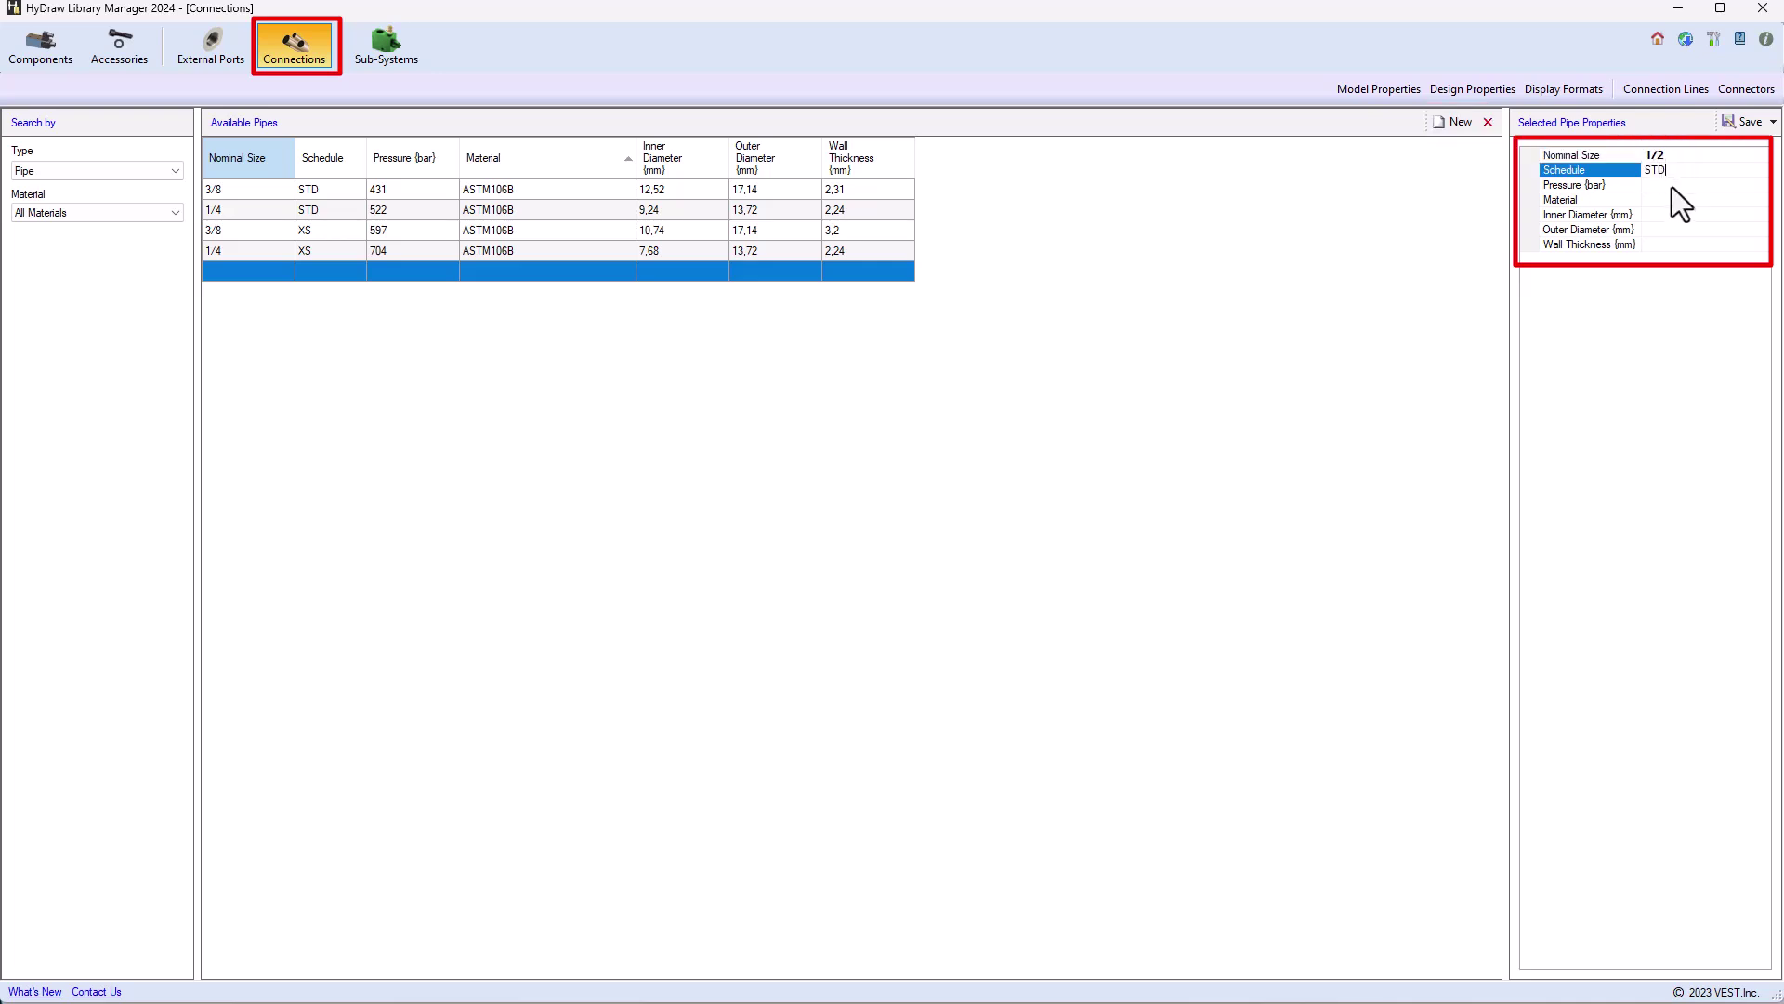
pyautogui.click(1679, 185)
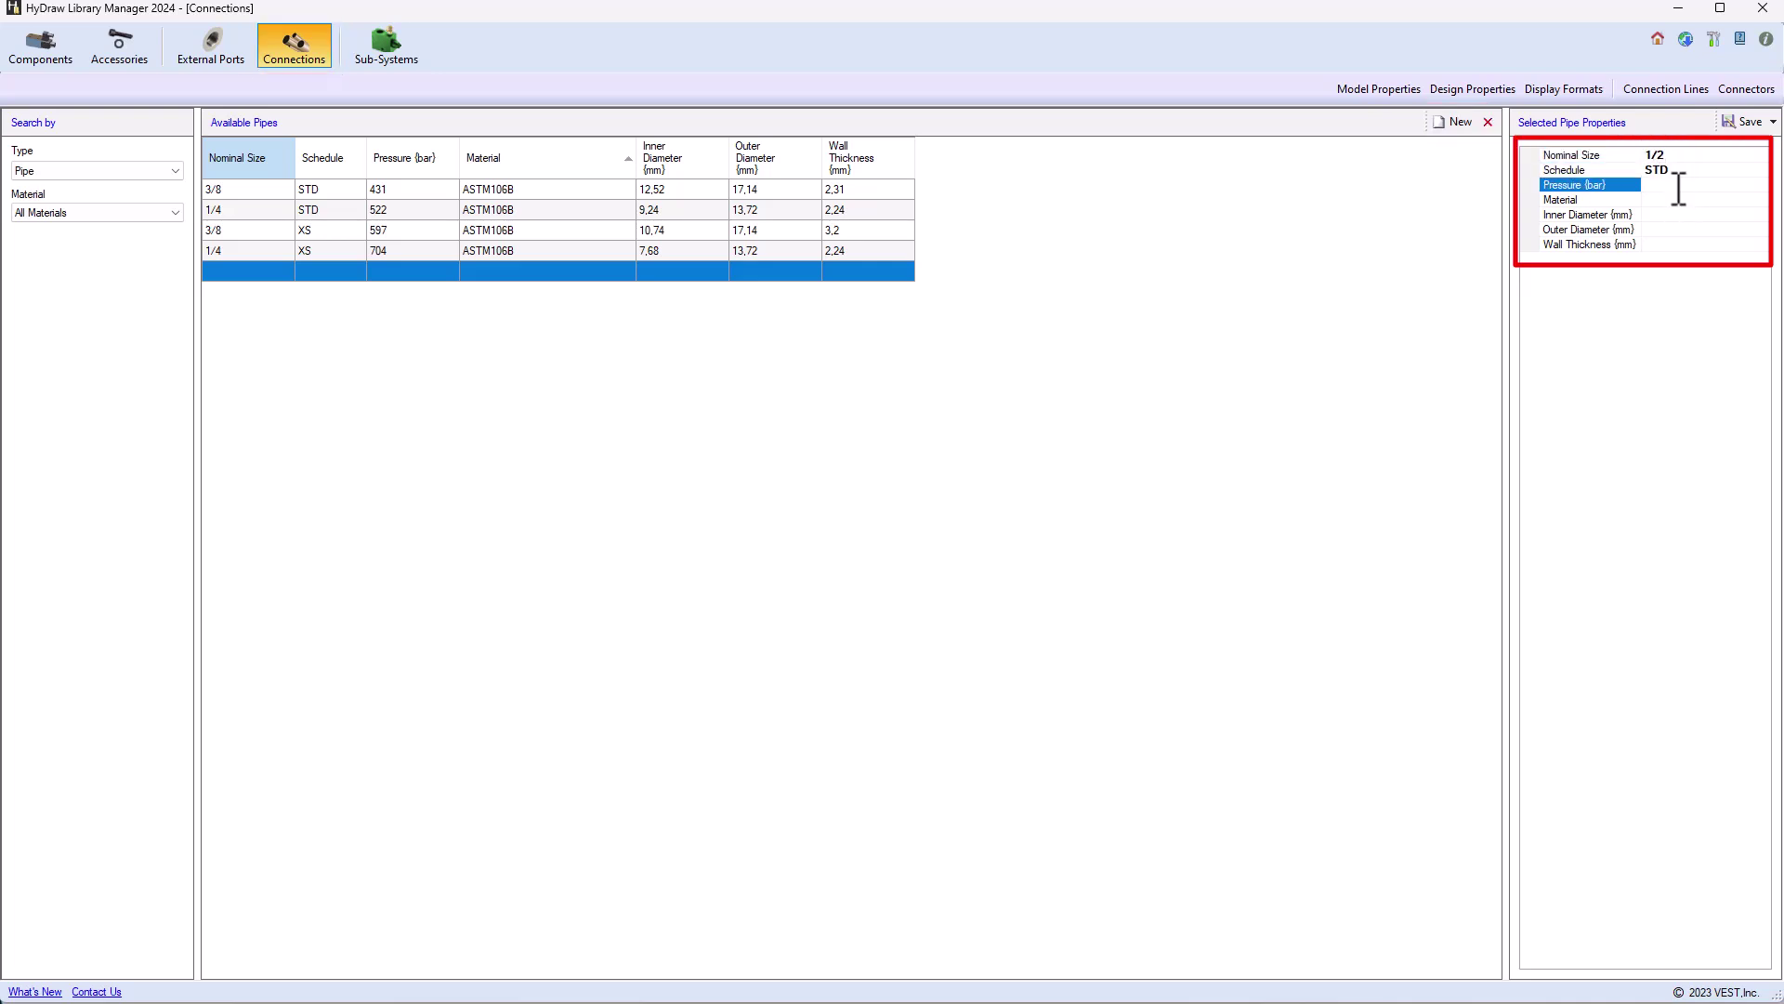
pyautogui.write('415')
# Step: Assign the material ASTM106B to the new pipe from the defined pipe and tube materials
pyautogui.click(1670, 199)
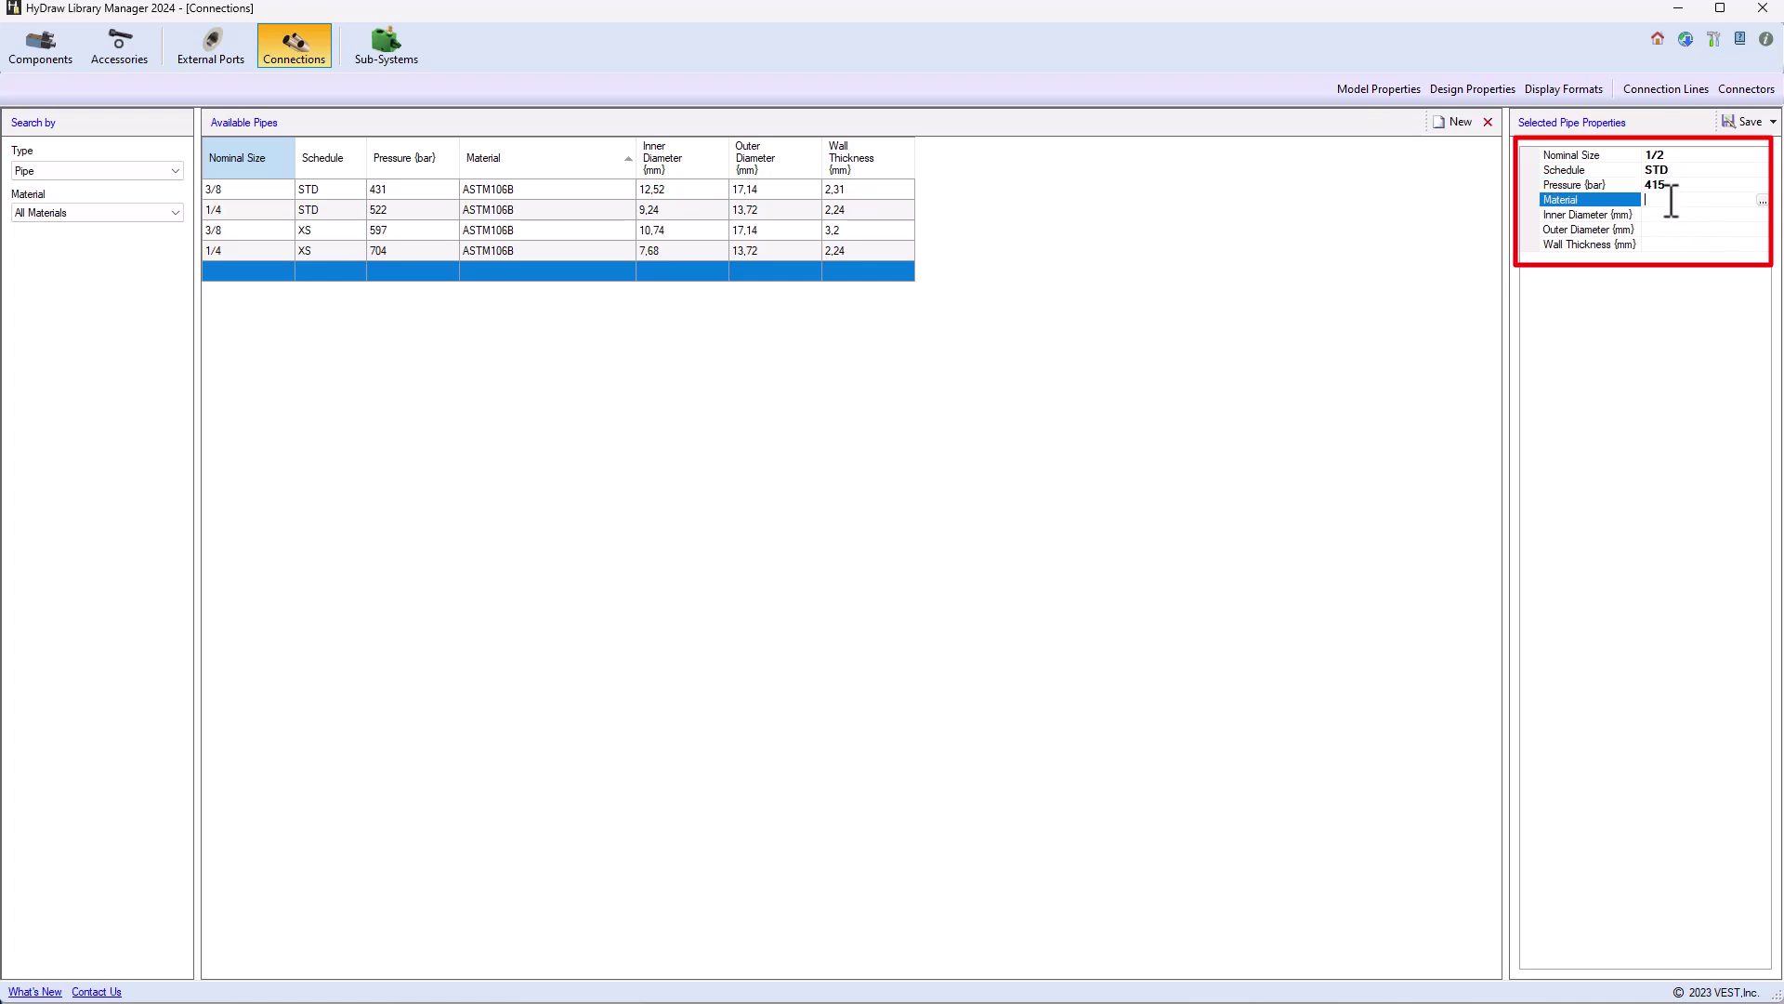
pyautogui.click(1762, 200)
pyautogui.click(758, 413)
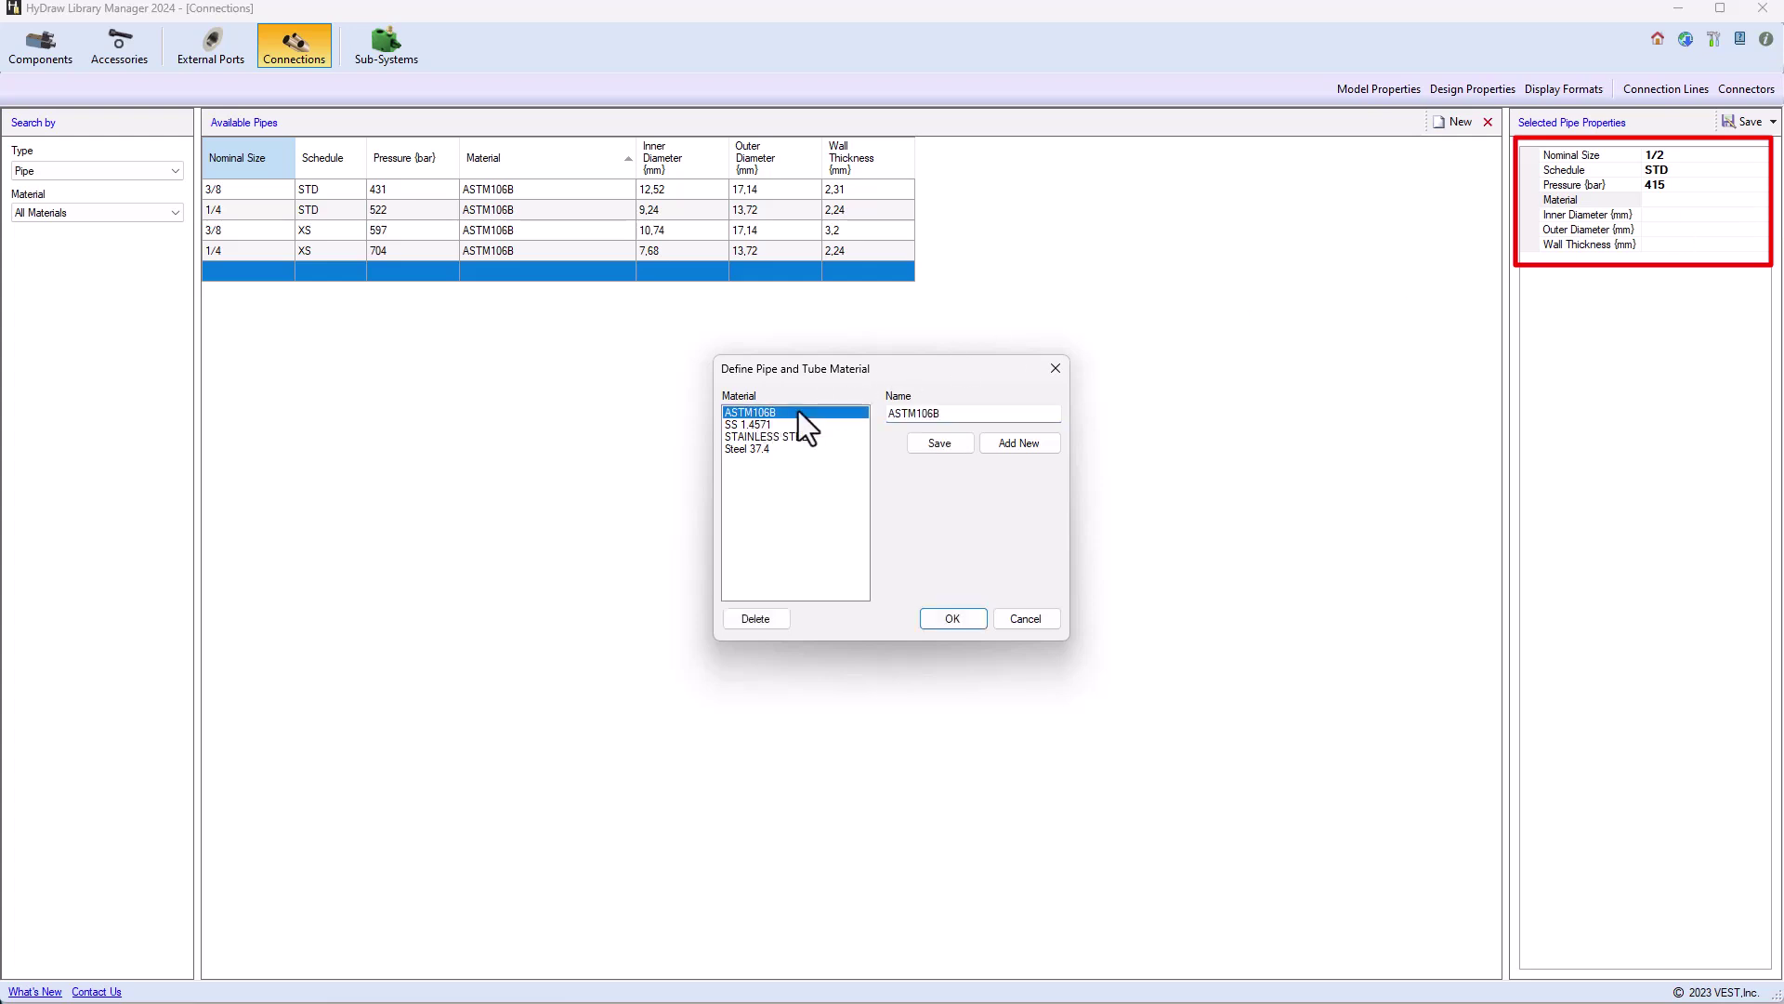
pyautogui.click(947, 446)
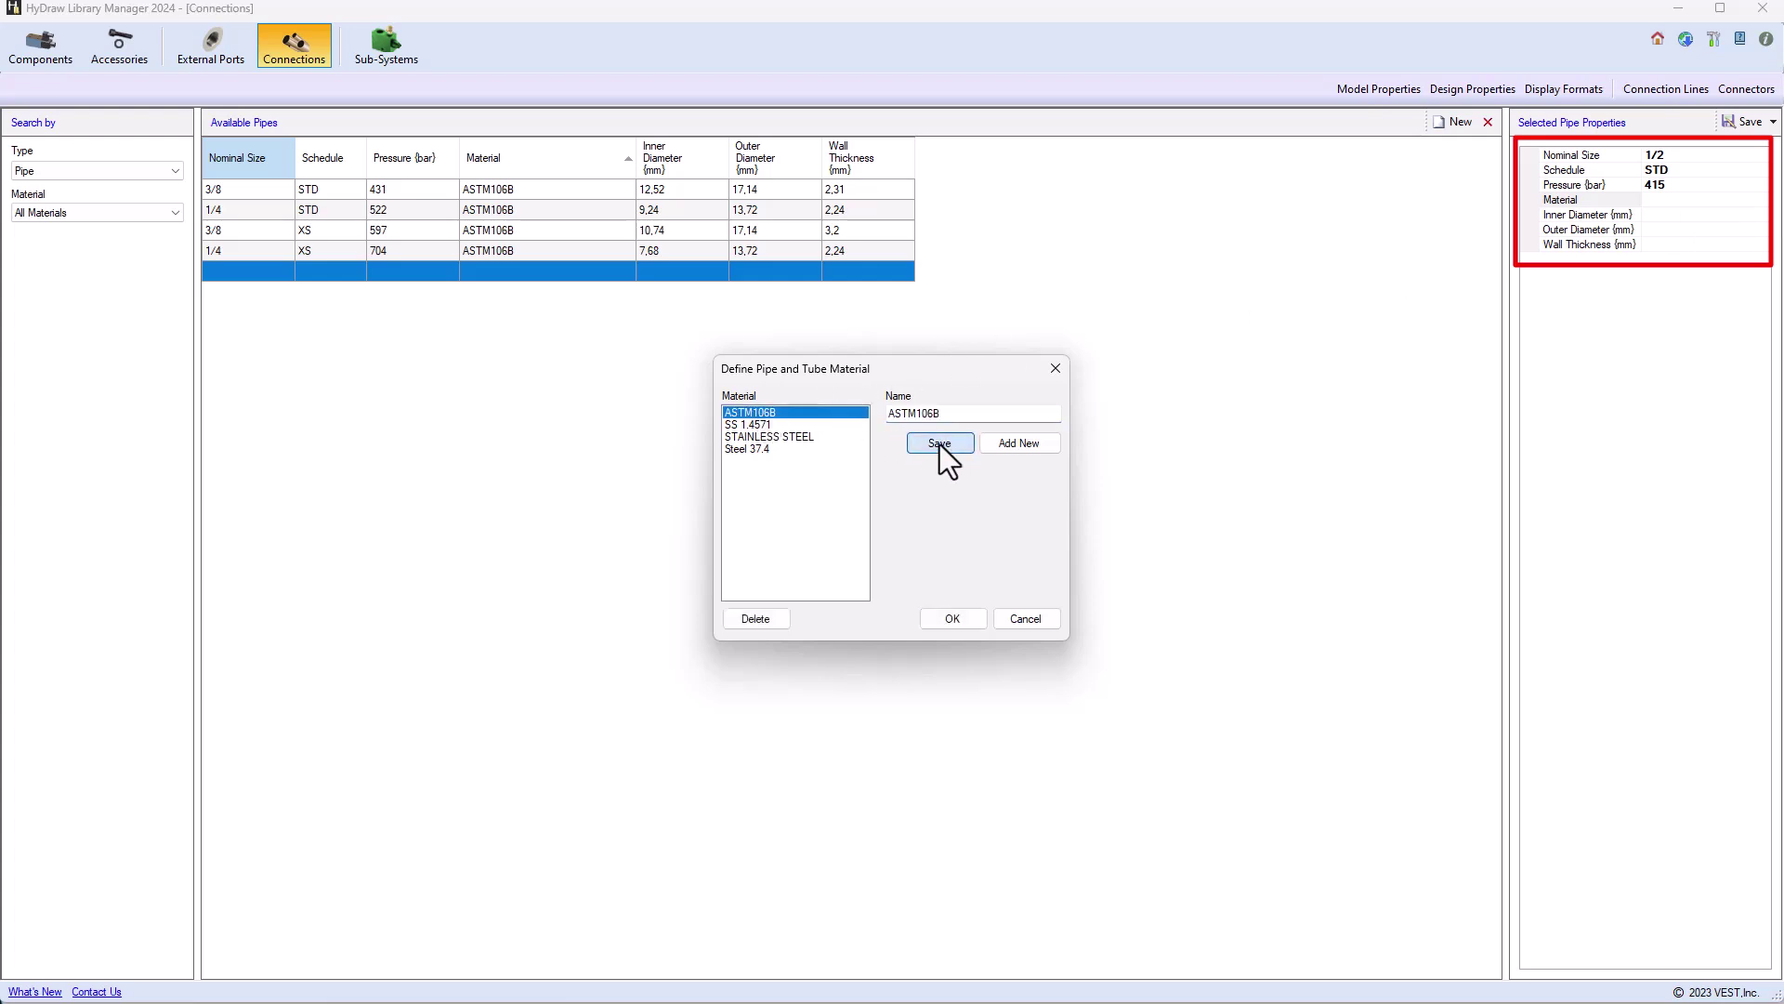
pyautogui.click(962, 616)
# Step: Give the new pipe inner diameter 15,8 mm, outer diameter 21,34 mm and wall thickness 3,73 mm, and save it
pyautogui.click(1676, 230)
pyautogui.click(1678, 214)
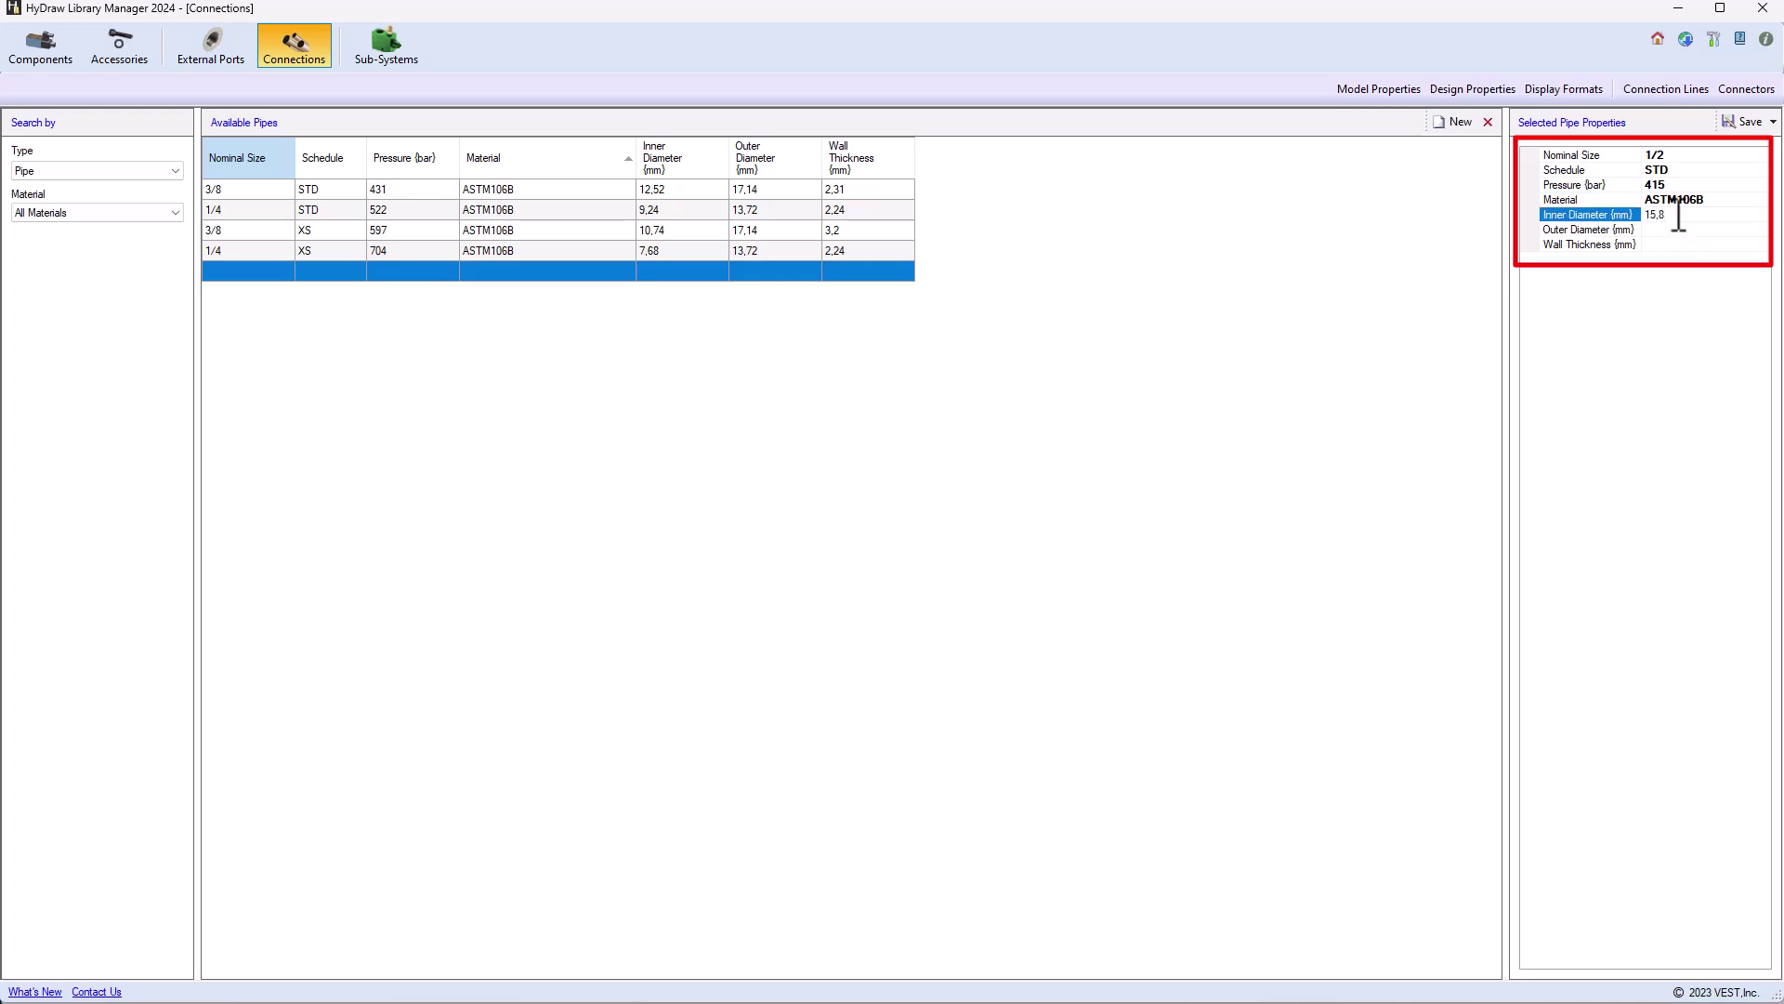
pyautogui.click(1668, 231)
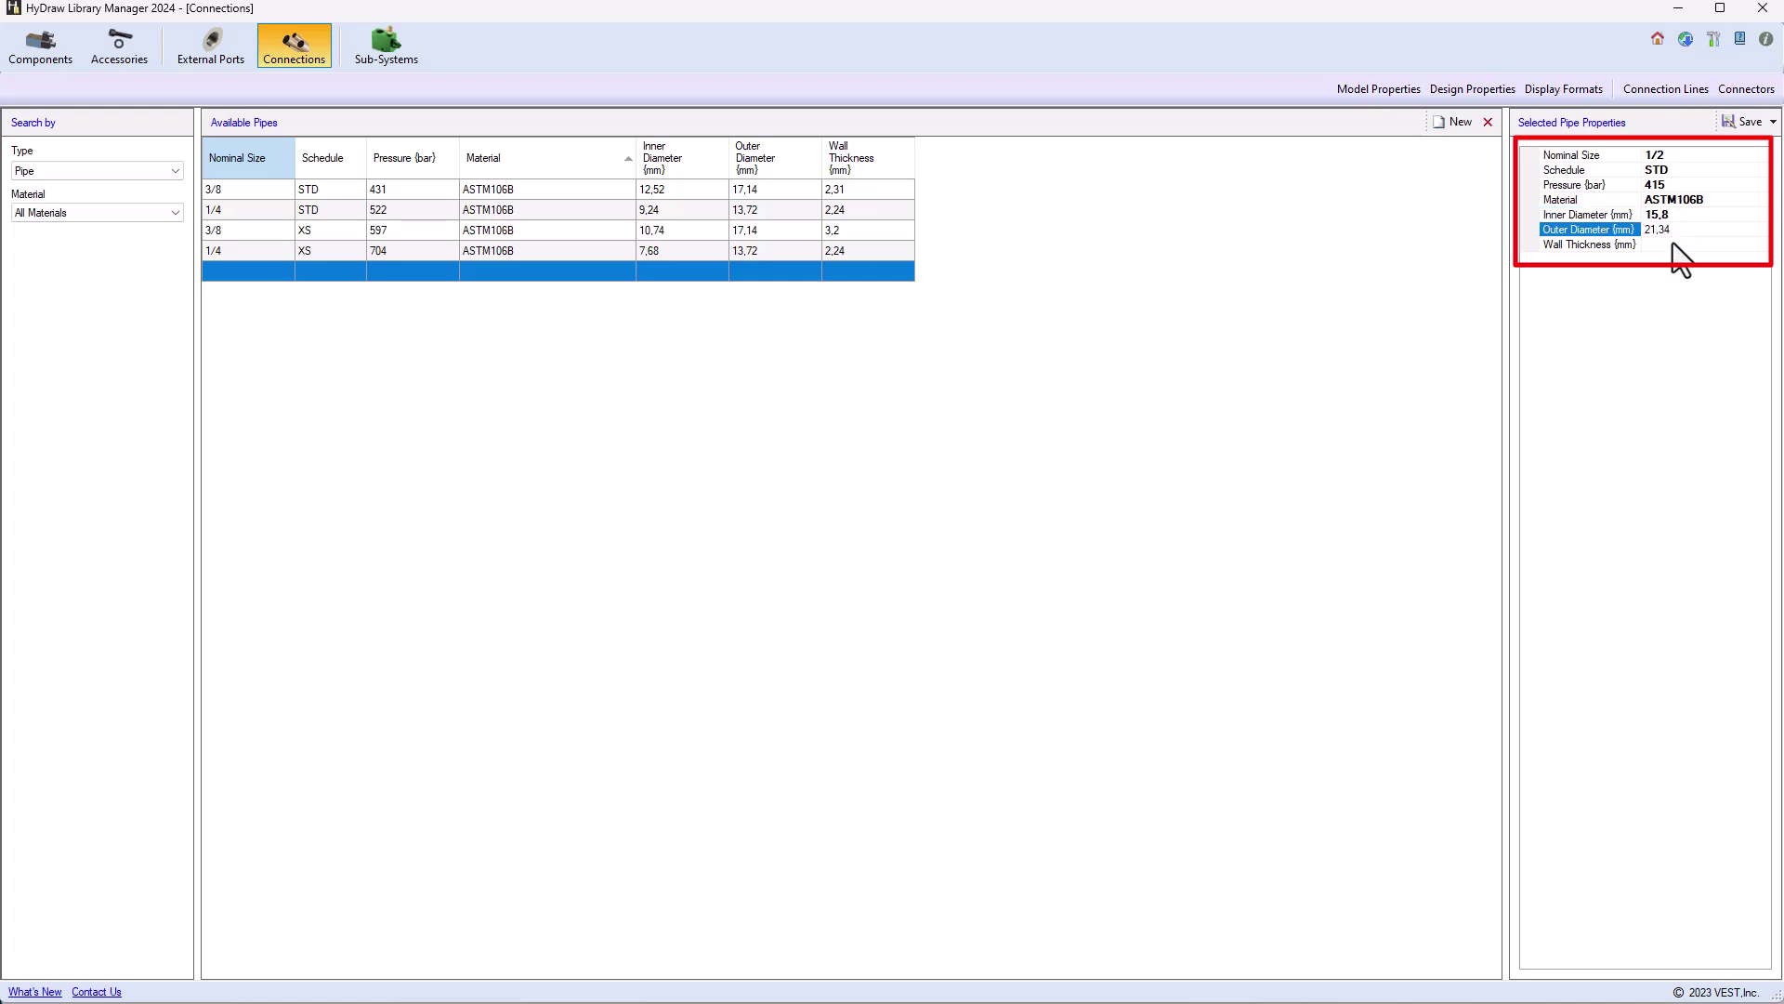
pyautogui.click(1679, 244)
pyautogui.write('3,7')
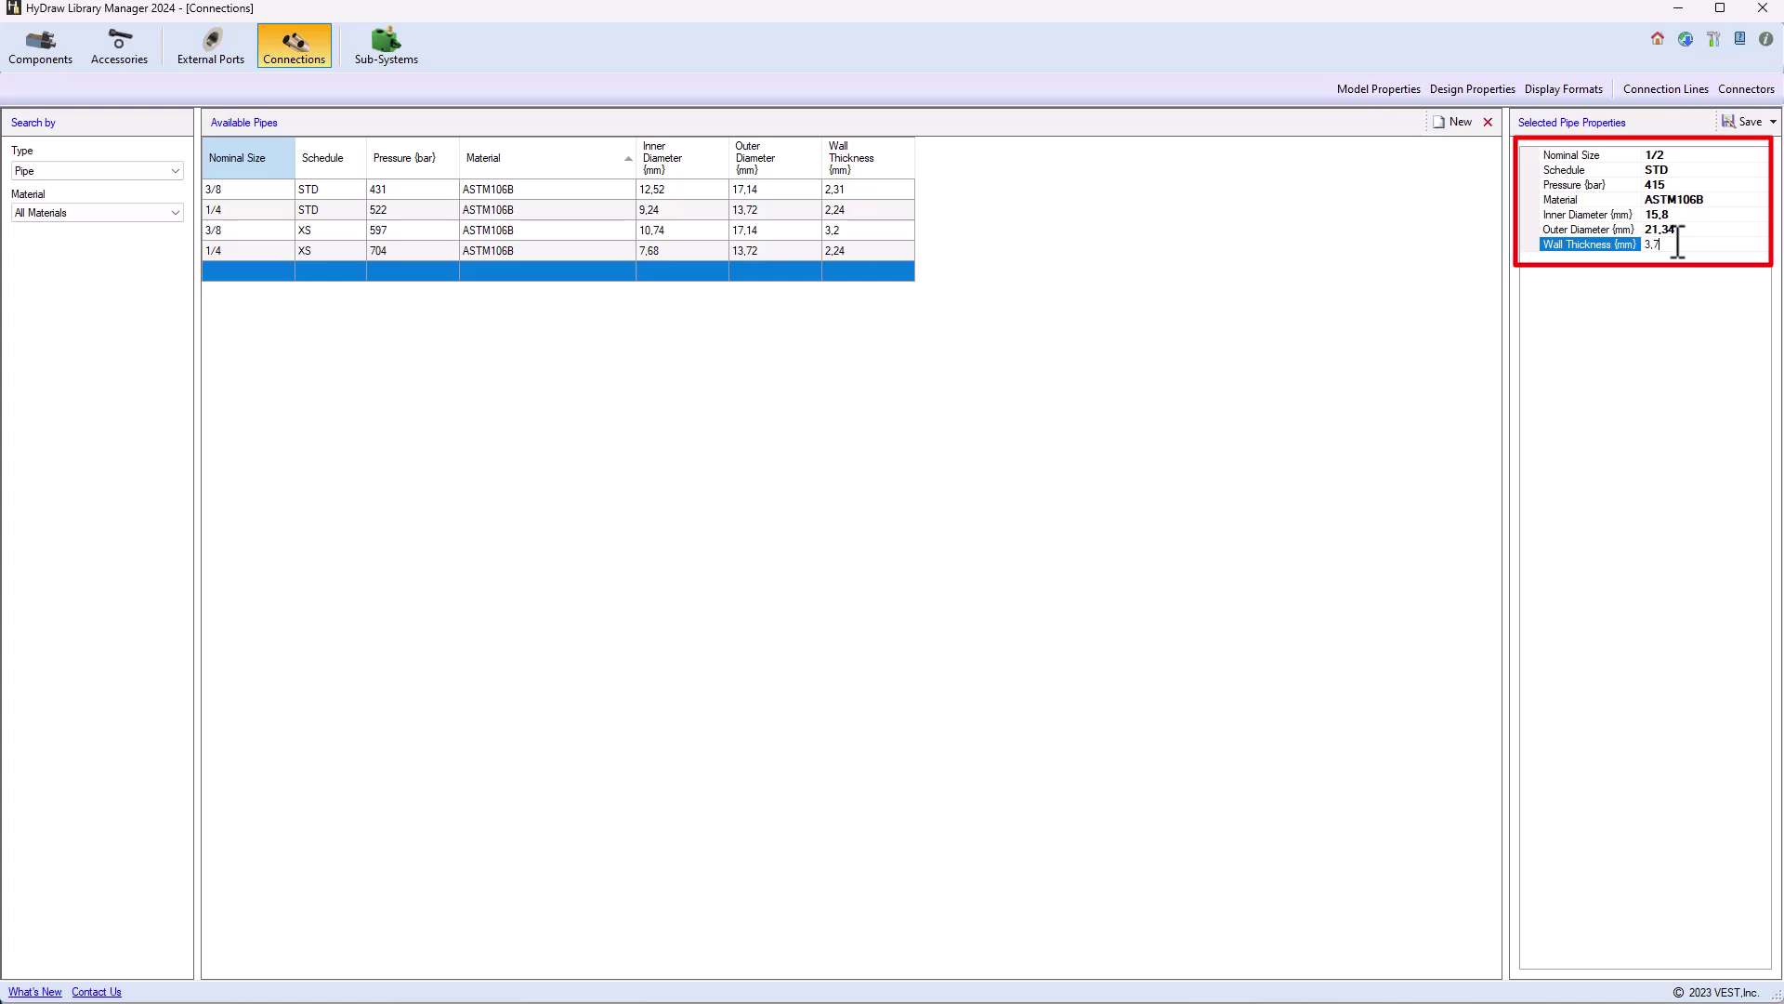
pyautogui.write('3')
pyautogui.click(1743, 123)
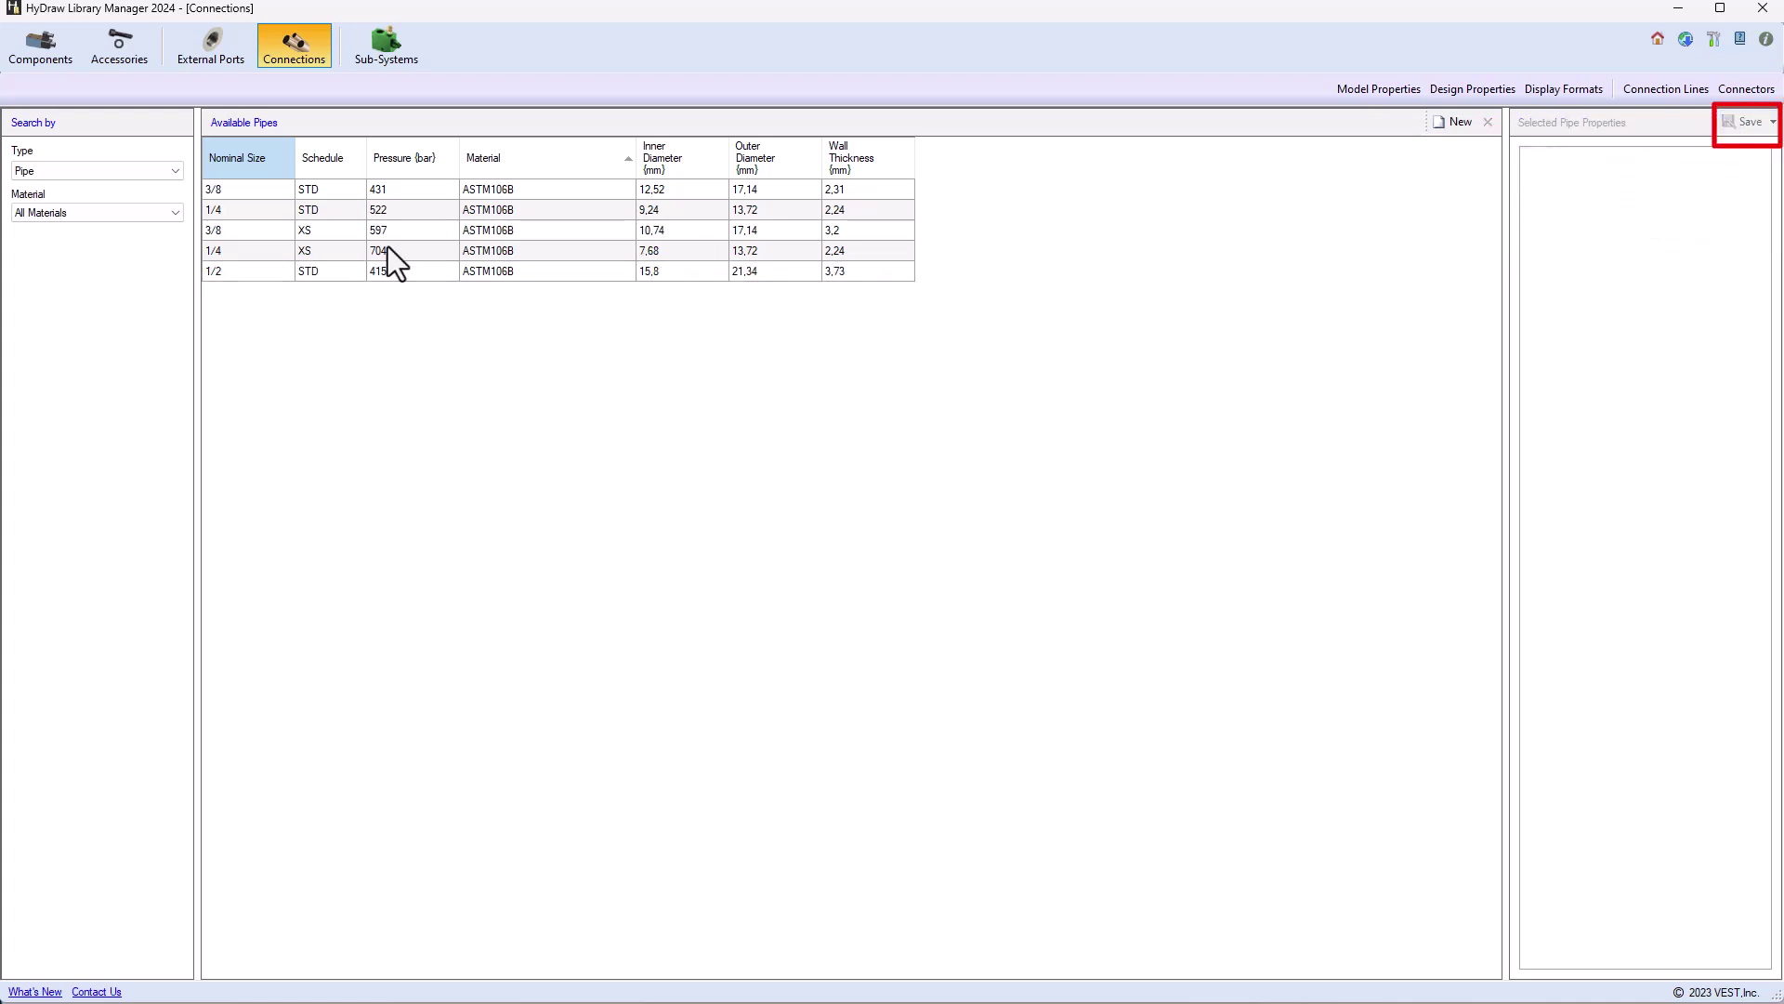
# Step: Starting from the 1/2 STD library pipe, set the schedule to XS and the pressure to 559 bar
pyautogui.click(330, 271)
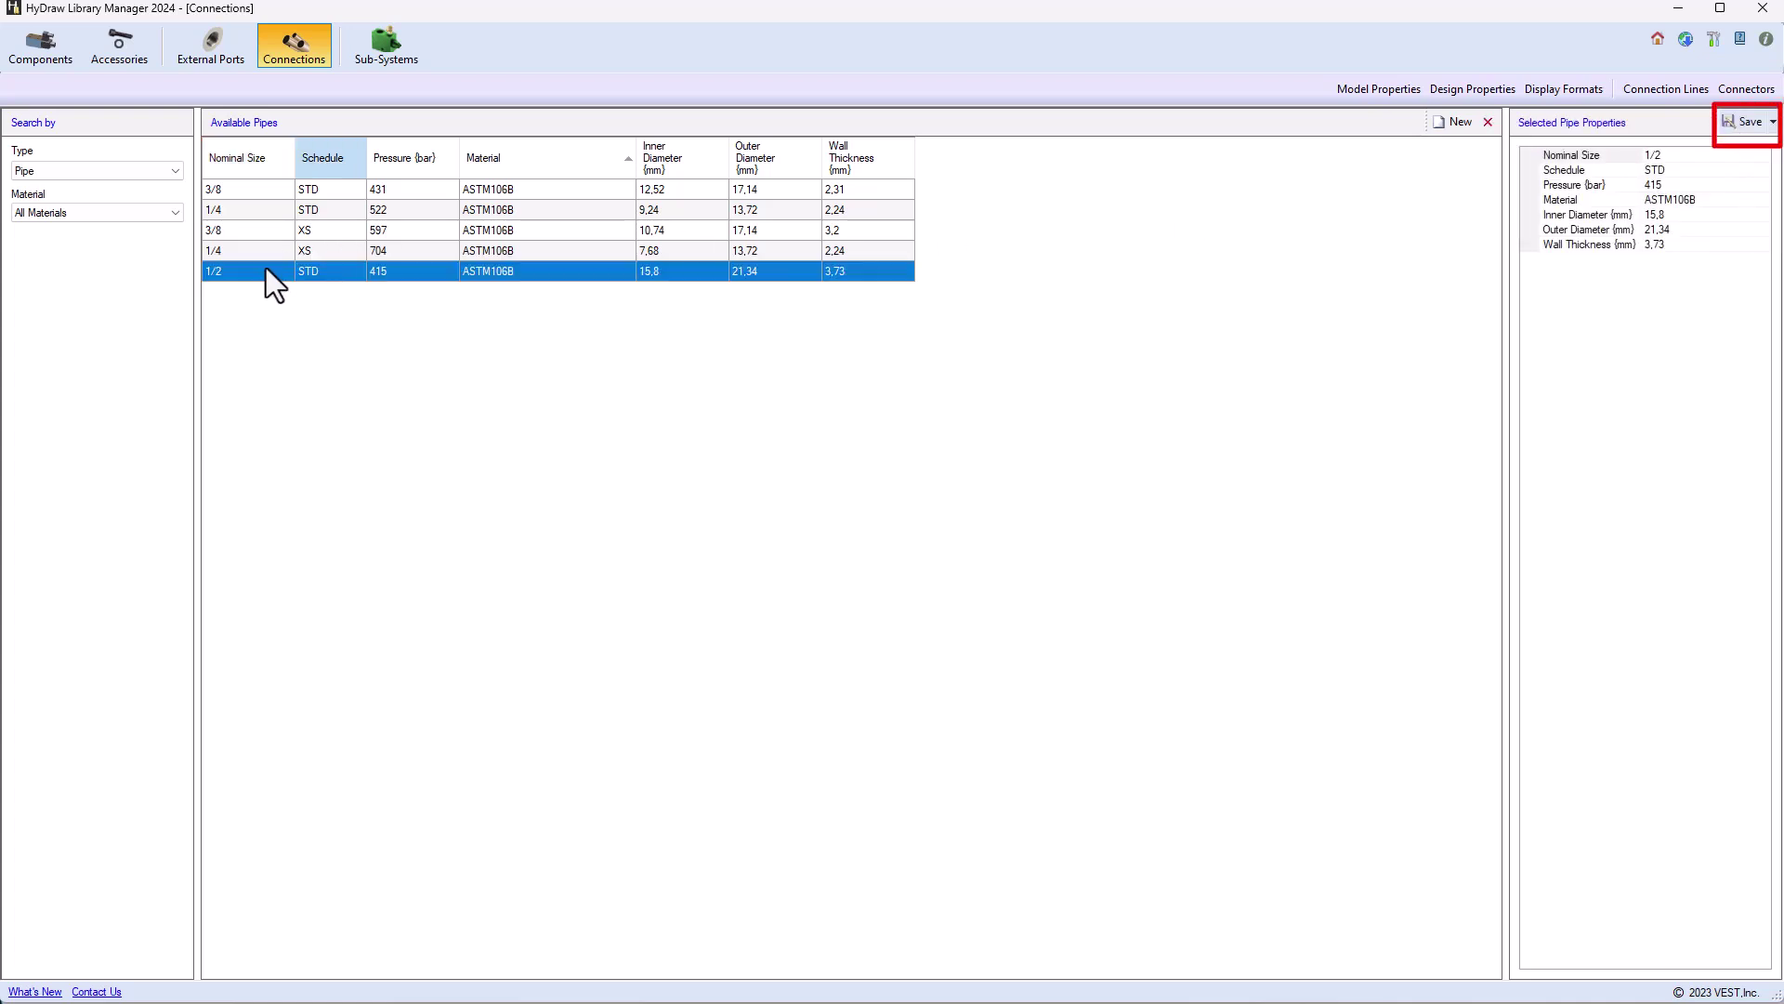
pyautogui.click(1678, 170)
pyautogui.write('S')
pyautogui.press('Home')
pyautogui.write('X')
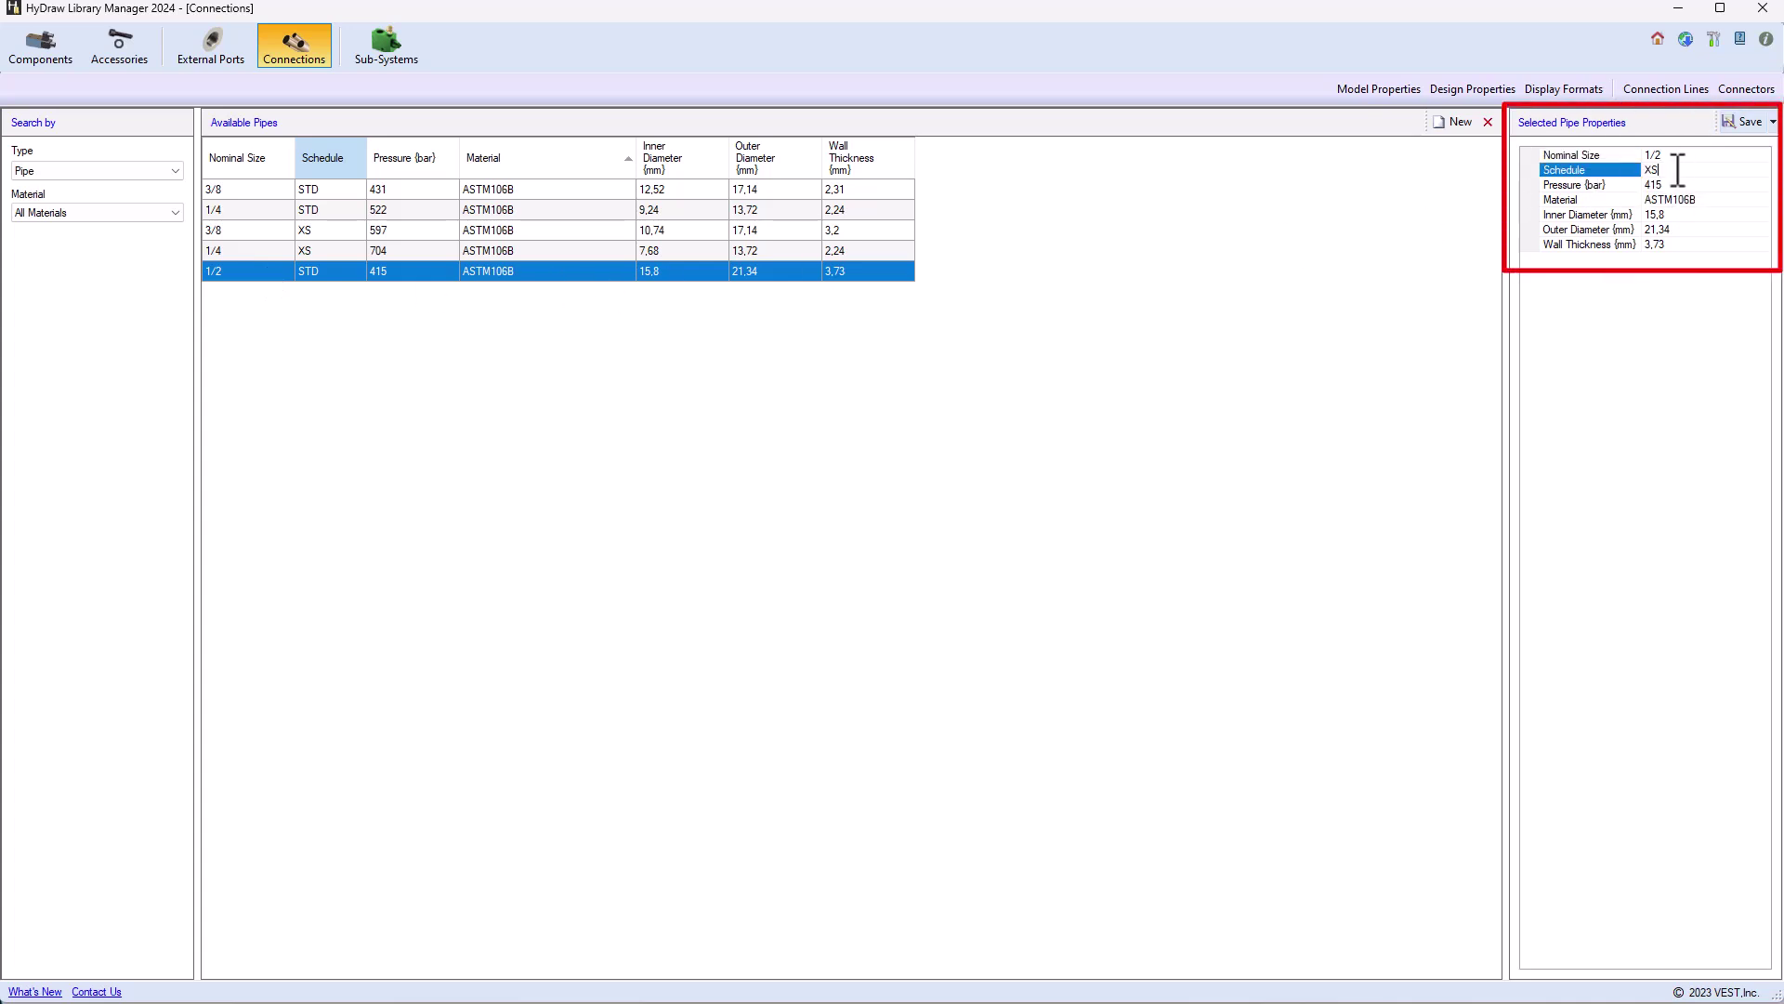
pyautogui.click(1670, 185)
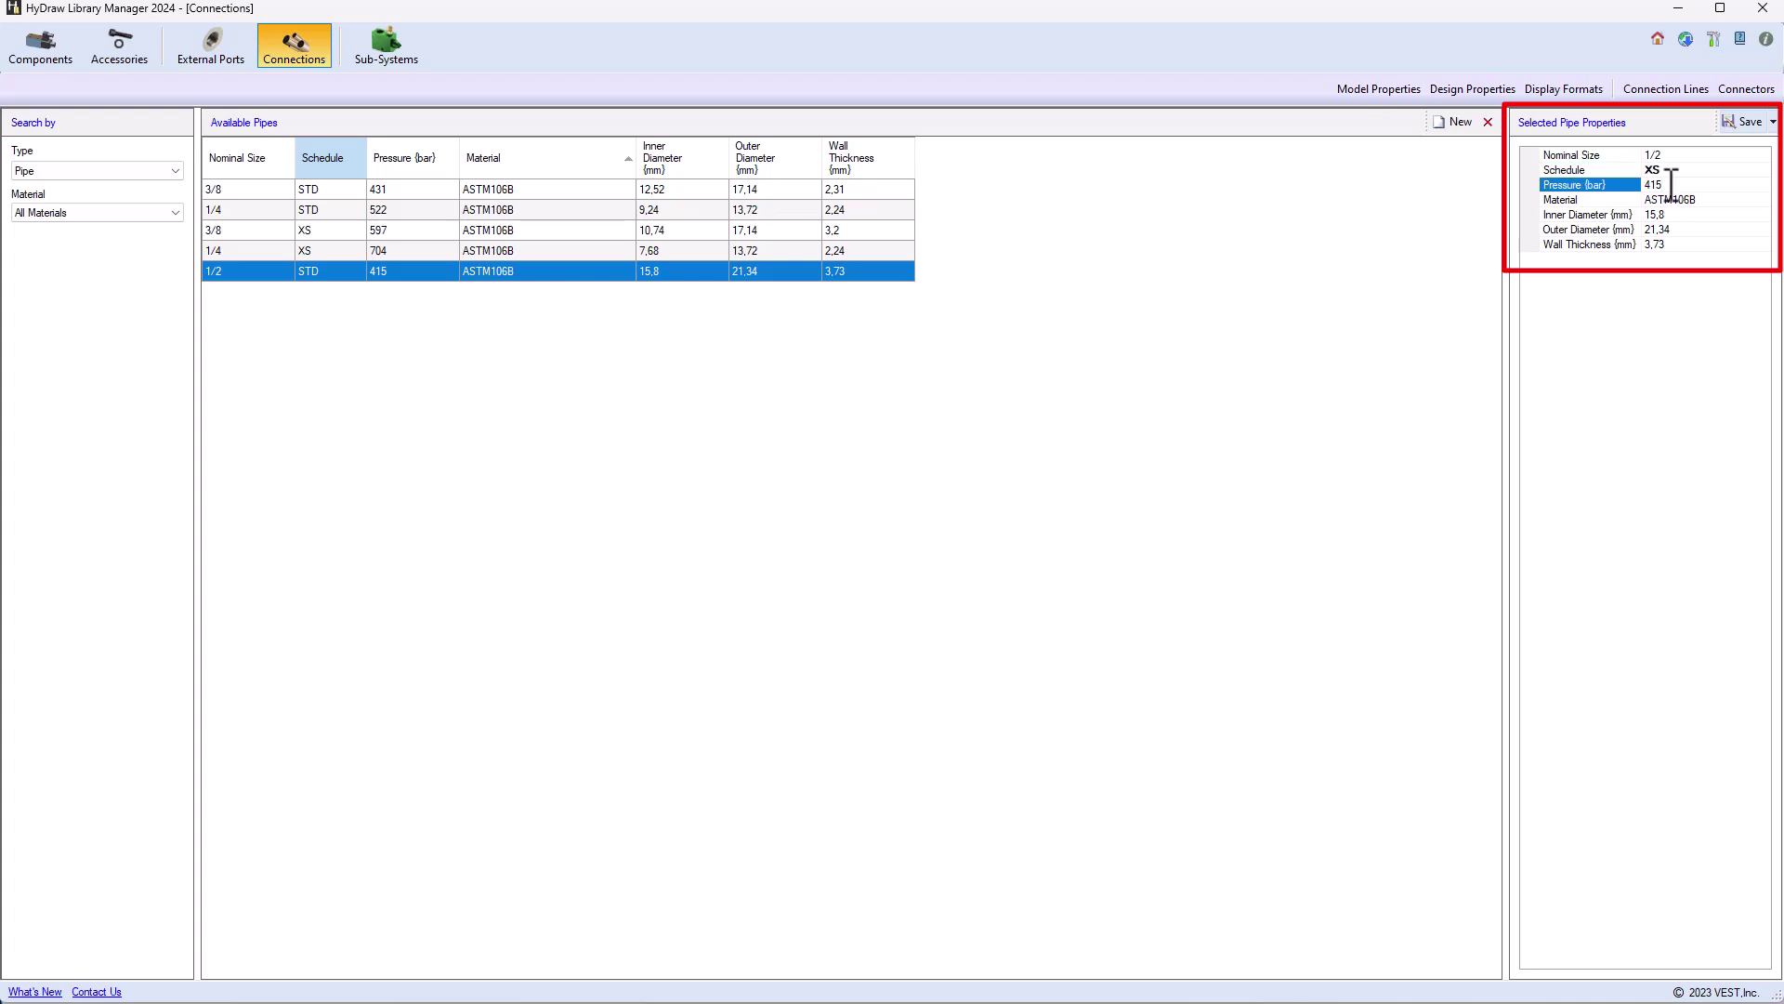
pyautogui.doubleClick(1670, 185)
pyautogui.write('559')
# Step: Set the inner diameter to 13,88 mm and the wall thickness to 3,73 mm, and save the data as a new pipe
pyautogui.click(1674, 213)
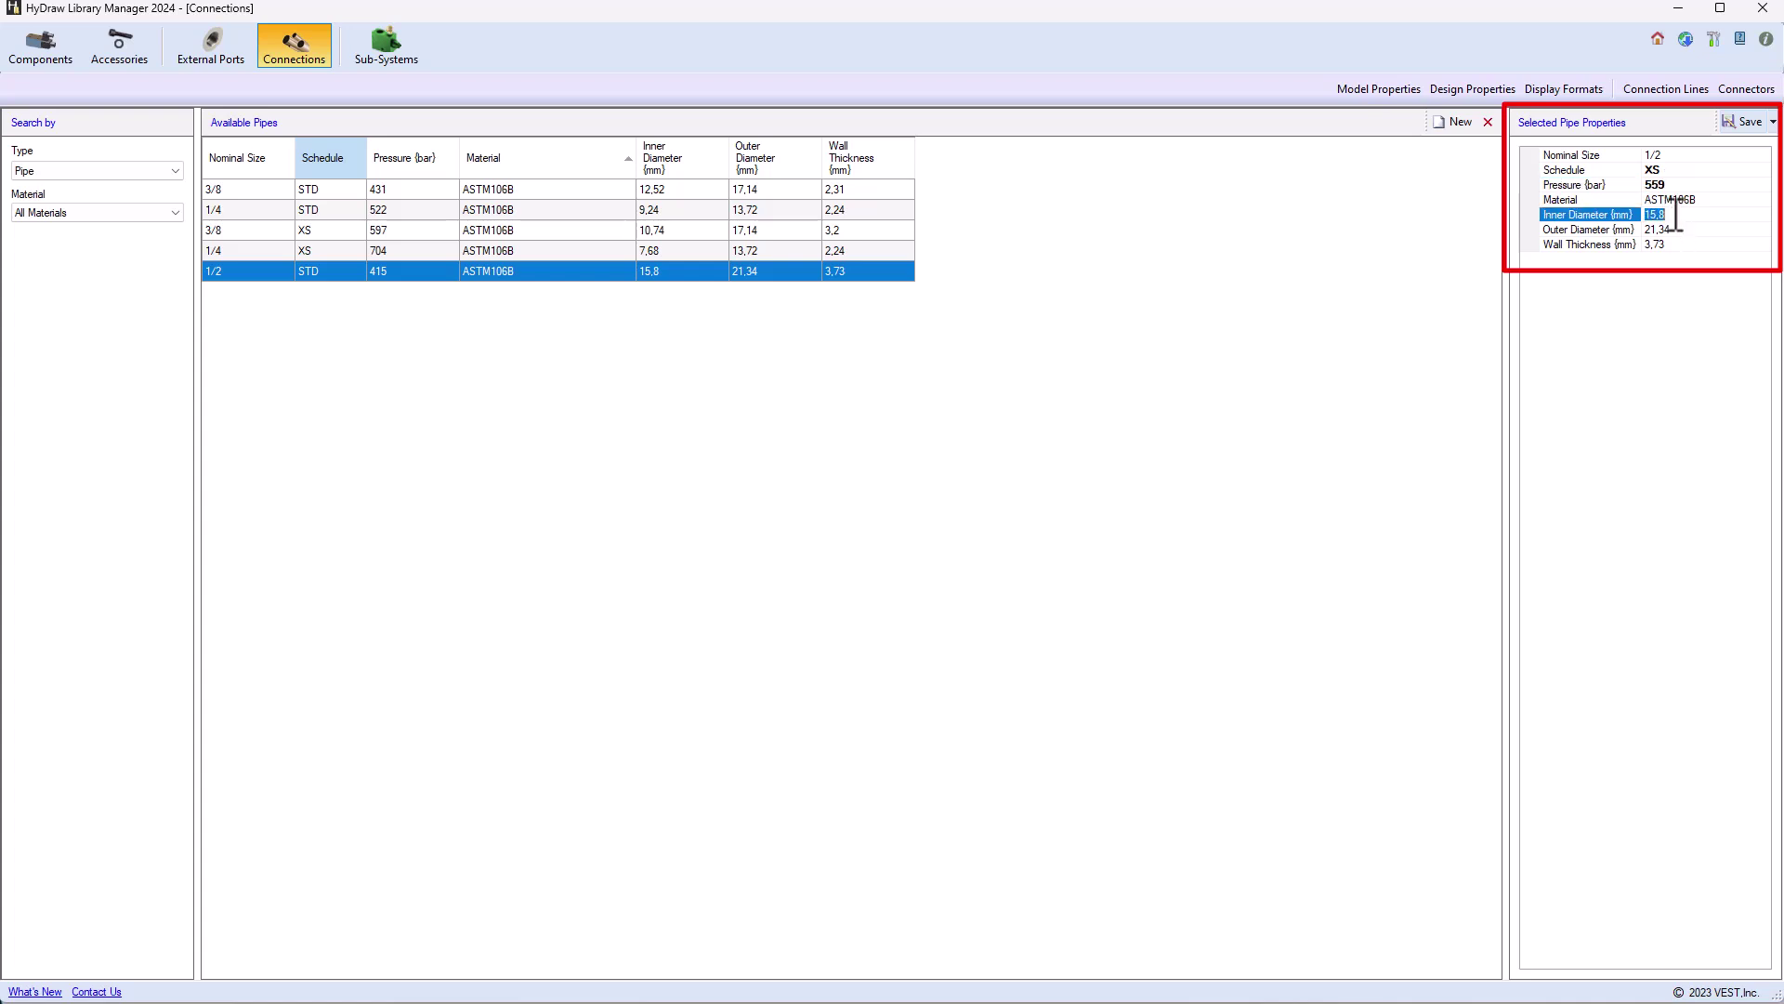
pyautogui.write('13')
pyautogui.click(1683, 270)
pyautogui.click(1092, 417)
pyautogui.click(1674, 243)
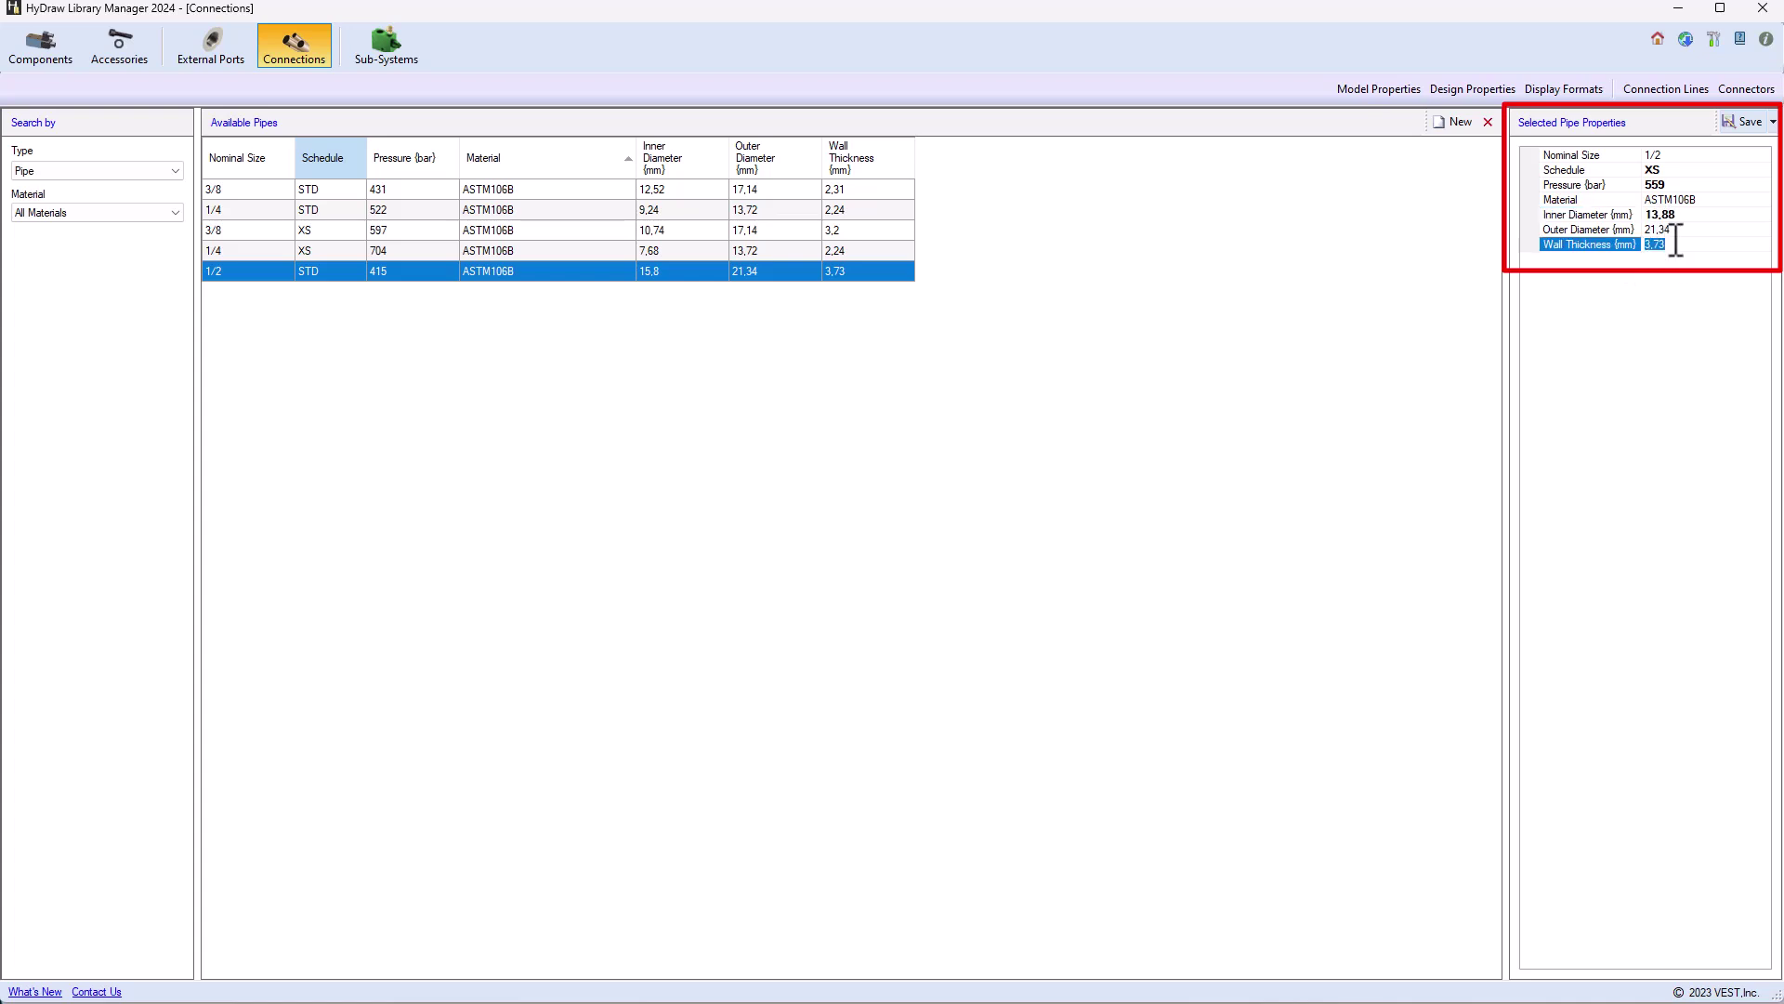
pyautogui.write('3')
pyautogui.click(1771, 122)
pyautogui.click(1763, 164)
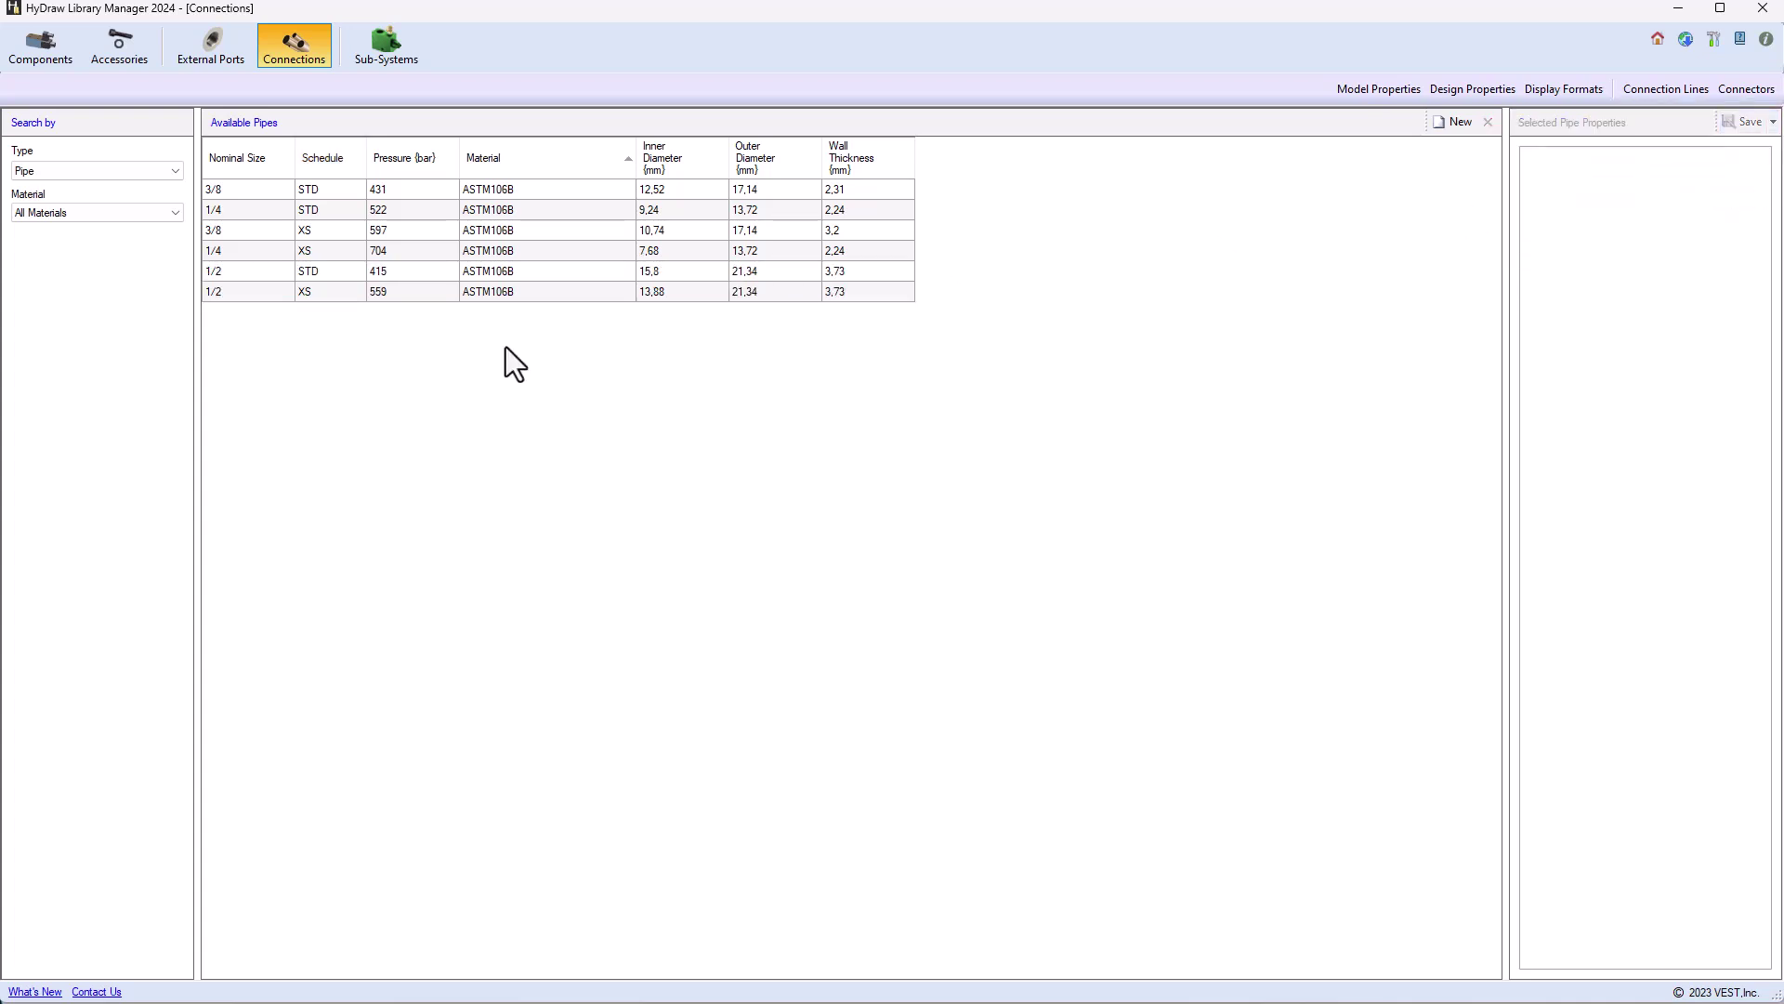
# Step: Set the wall thickness of the existing 1/2 STD pipe to 2,77 mm and save the change
pyautogui.click(382, 272)
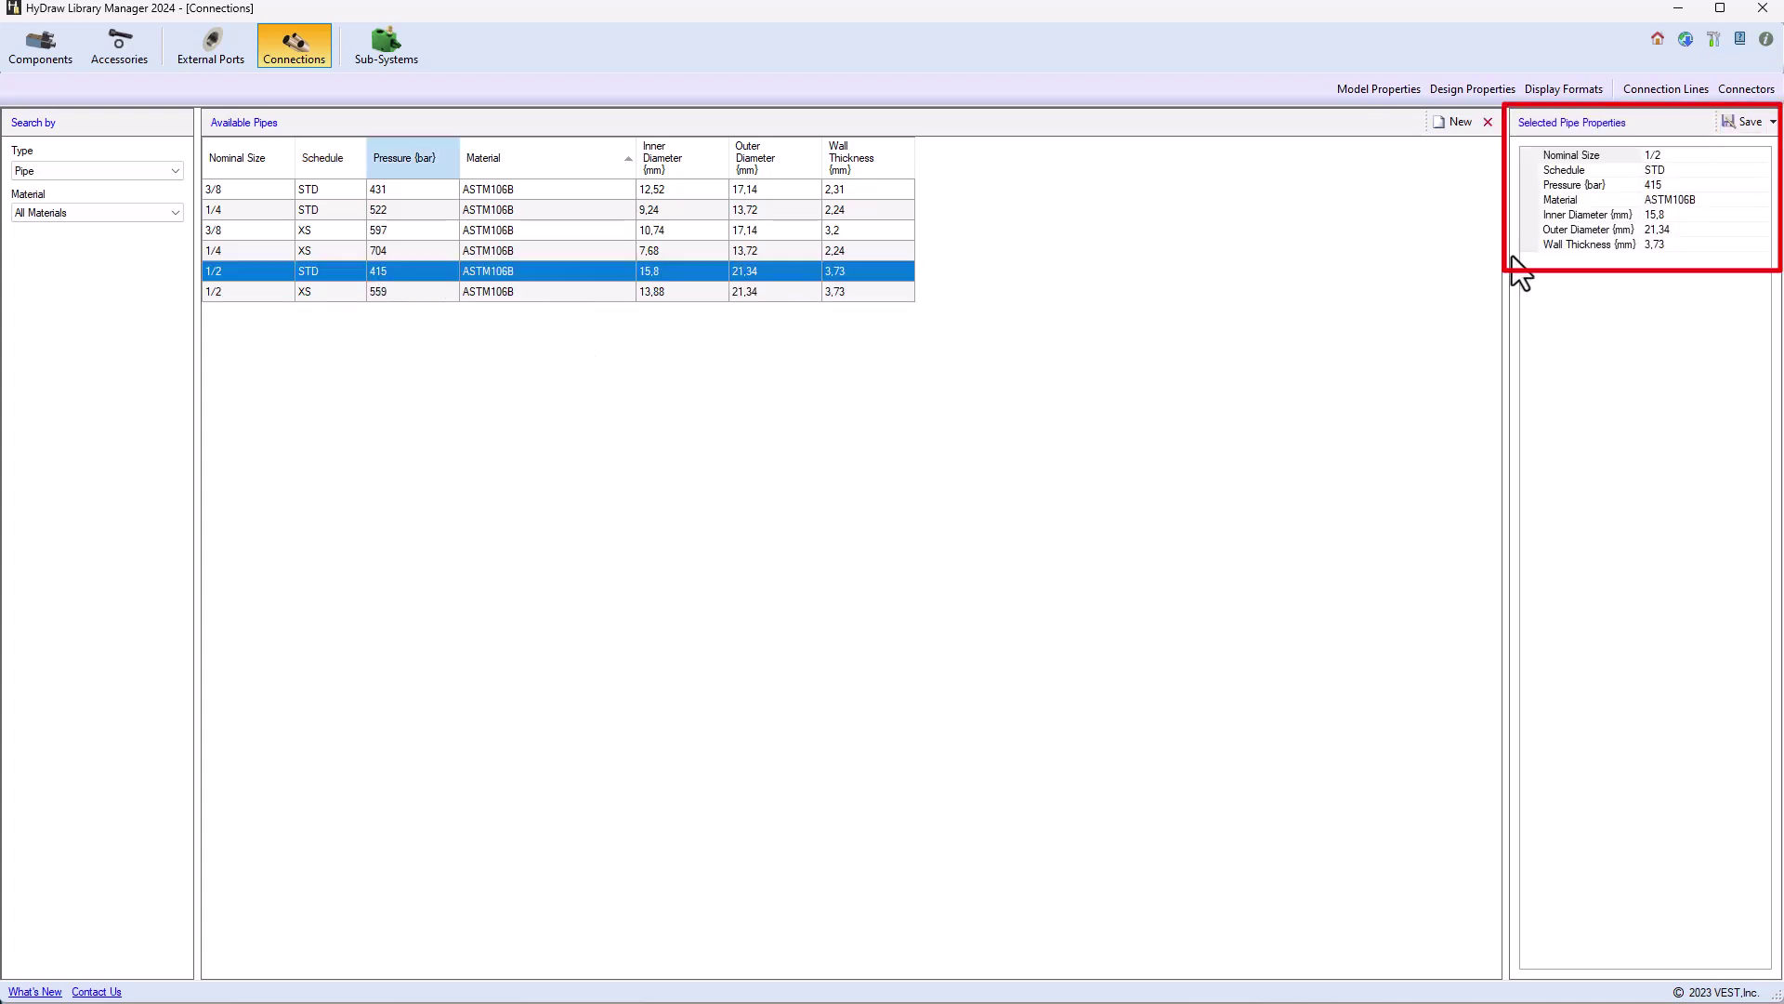
pyautogui.click(1678, 244)
pyautogui.doubleClick(1678, 247)
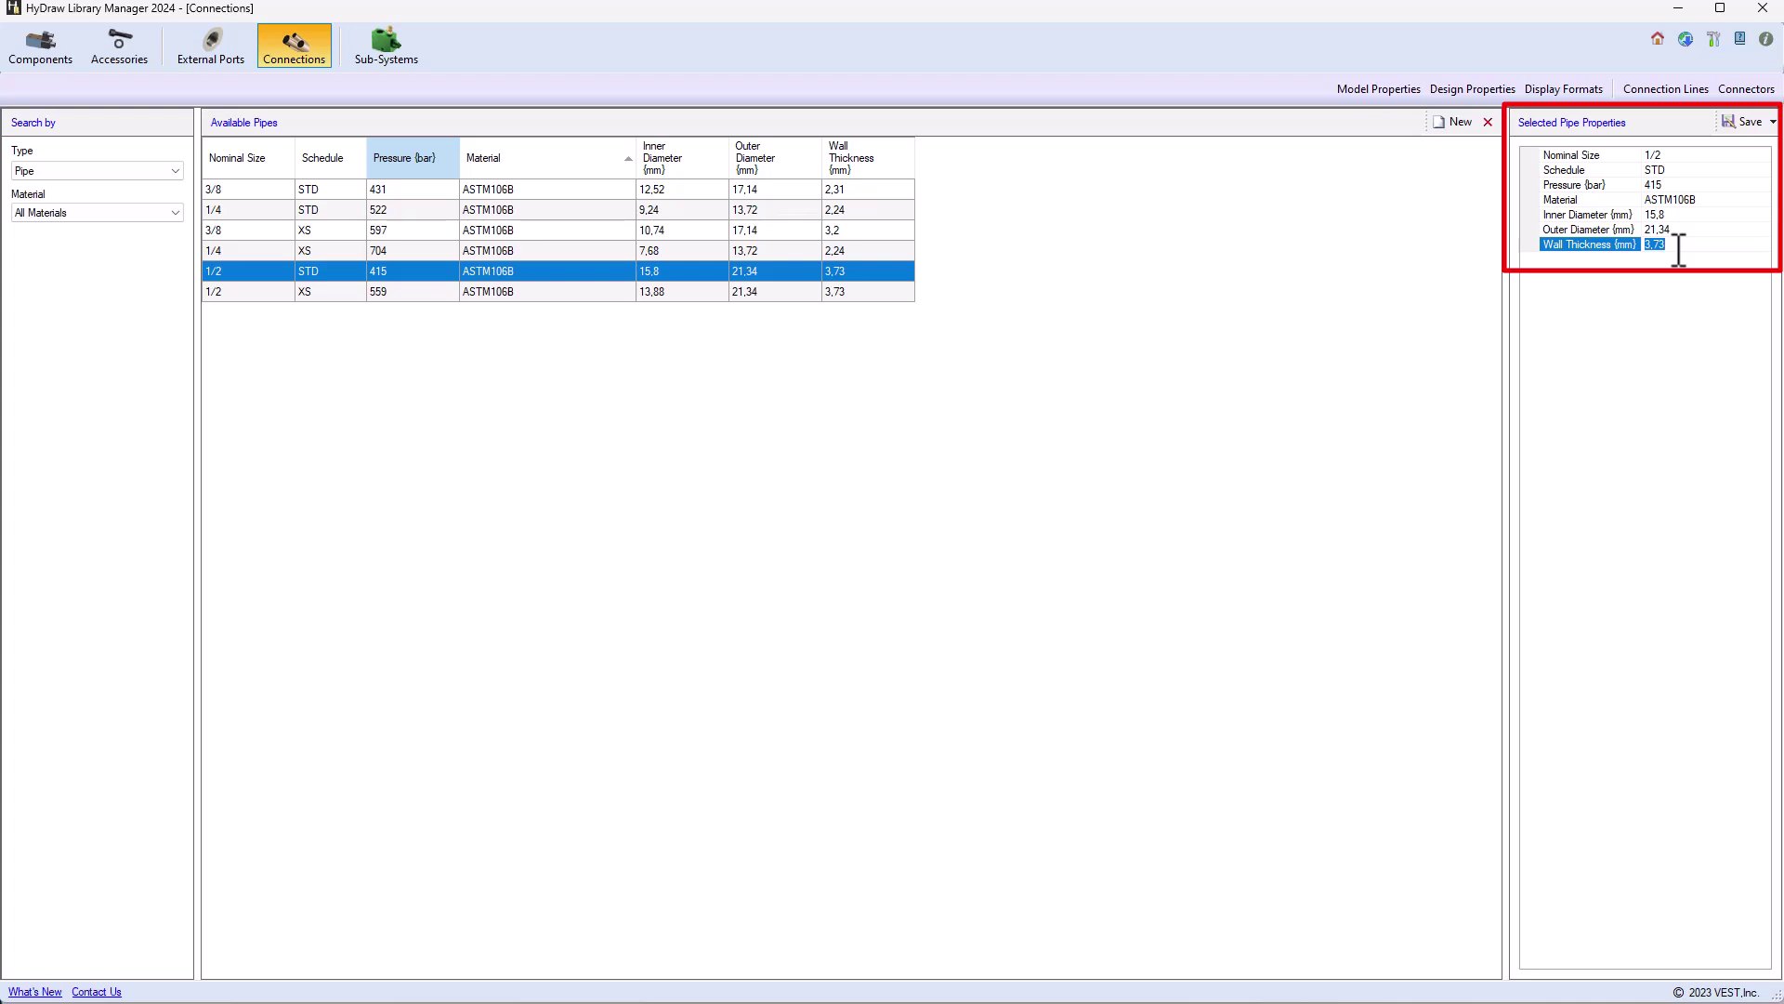
pyautogui.write('2')
pyautogui.click(1744, 123)
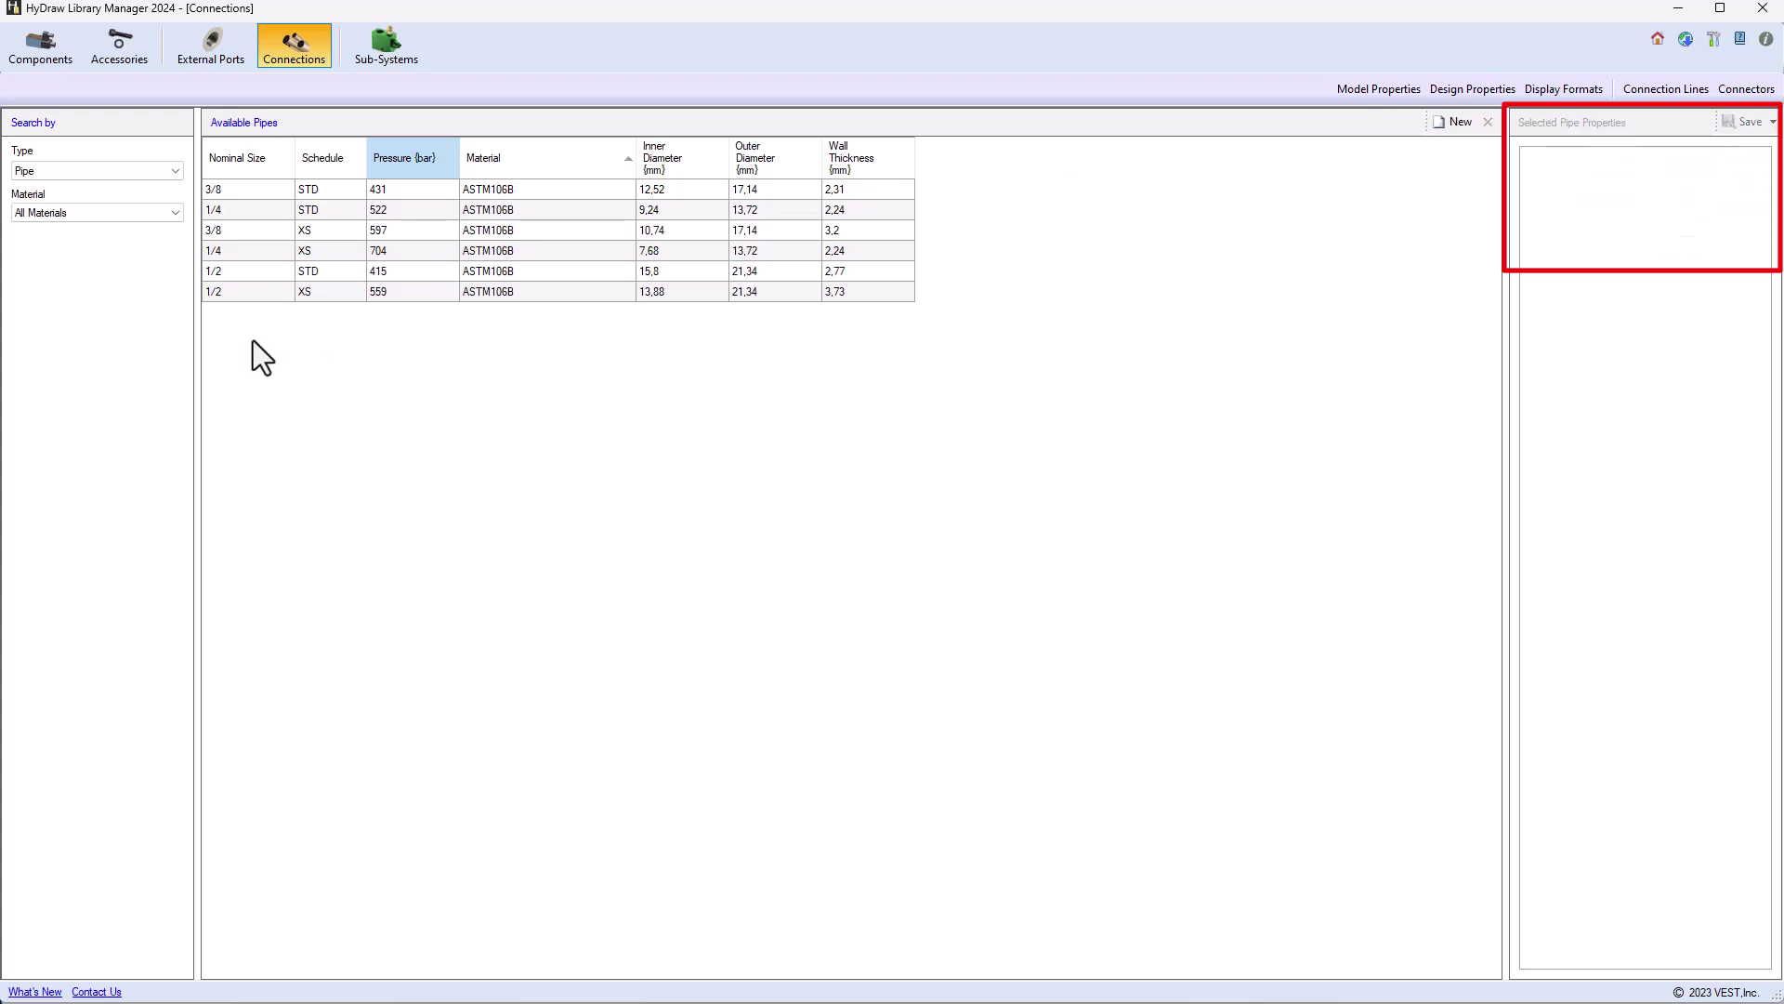
# Step: Starting from the 1/2 XS library pipe, set the schedule to XXS and the pressure to 1120 bar
pyautogui.click(251, 288)
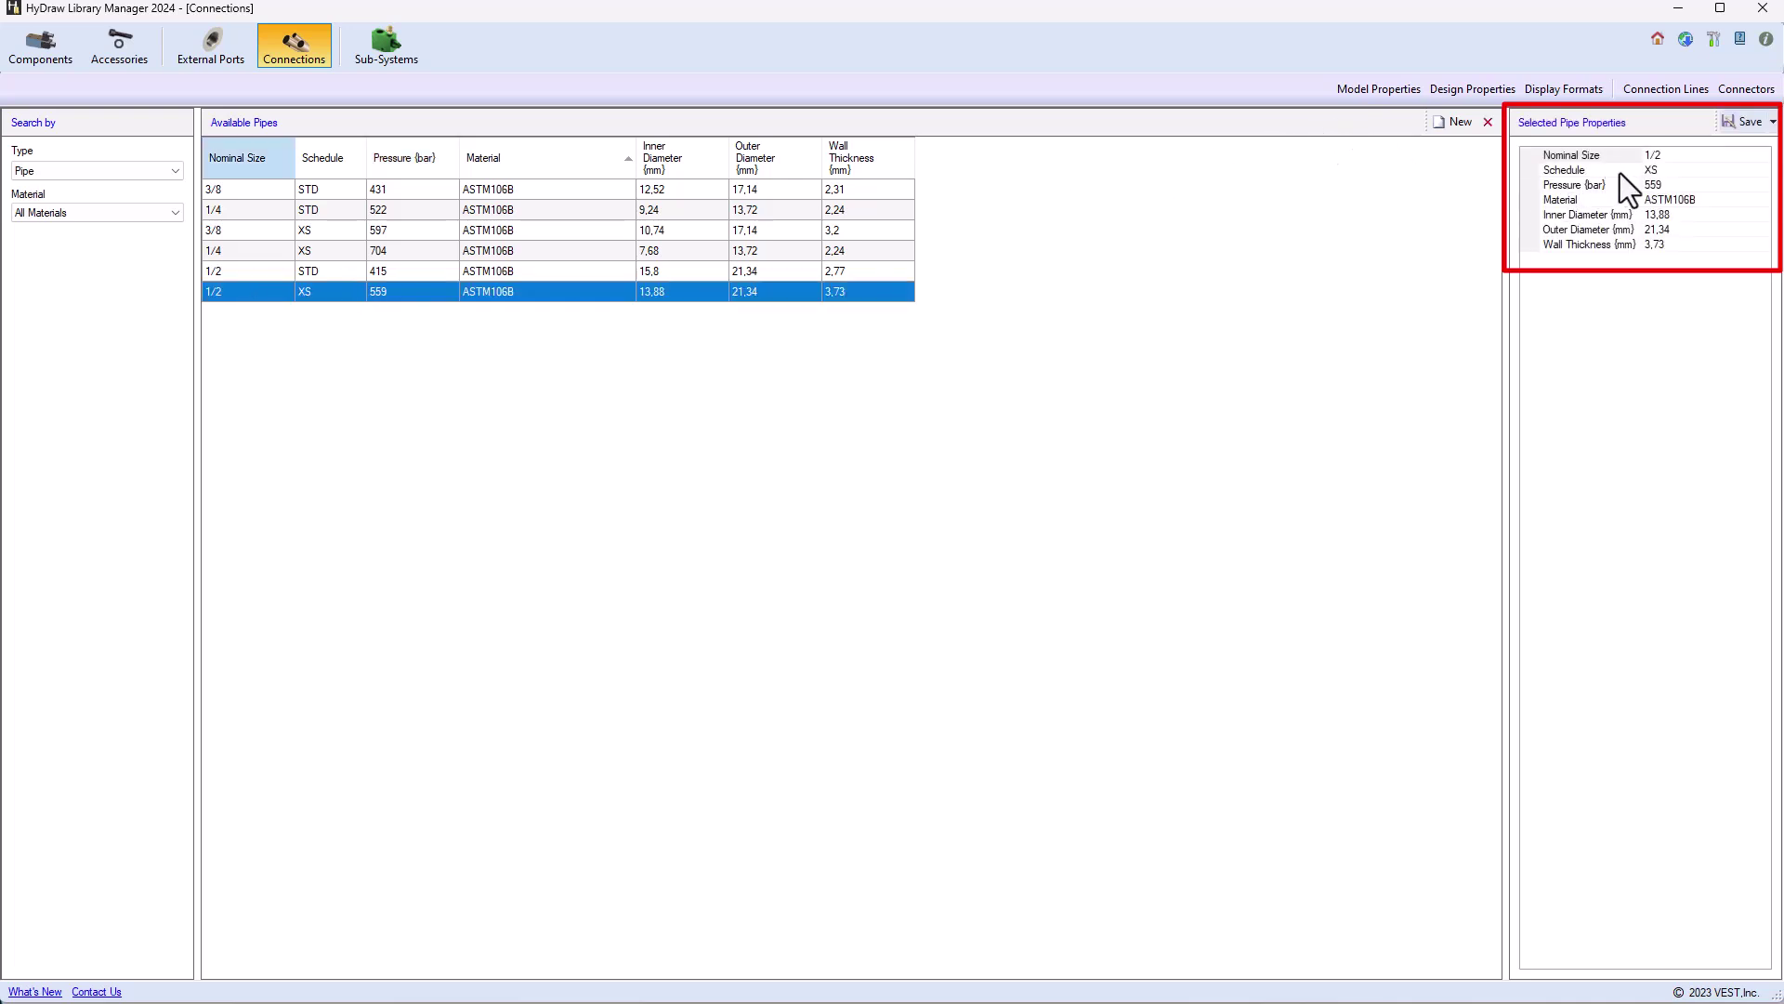
pyautogui.click(1652, 172)
pyautogui.write('XXS')
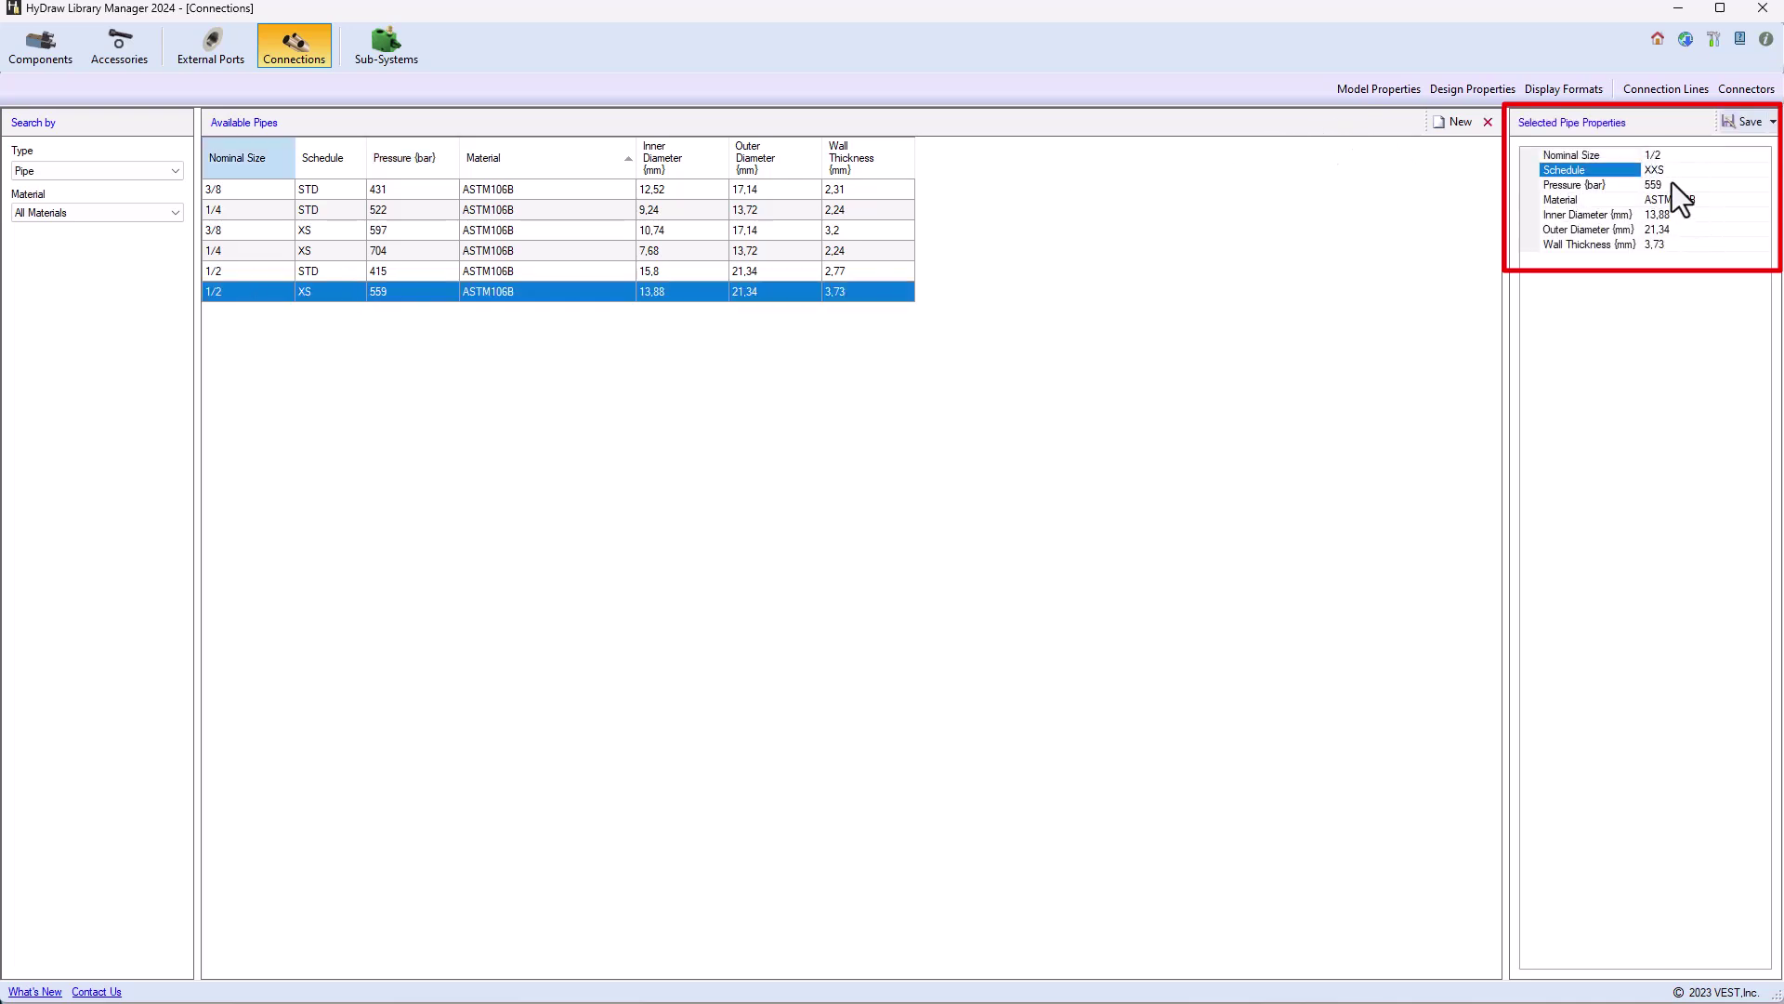
pyautogui.click(1676, 184)
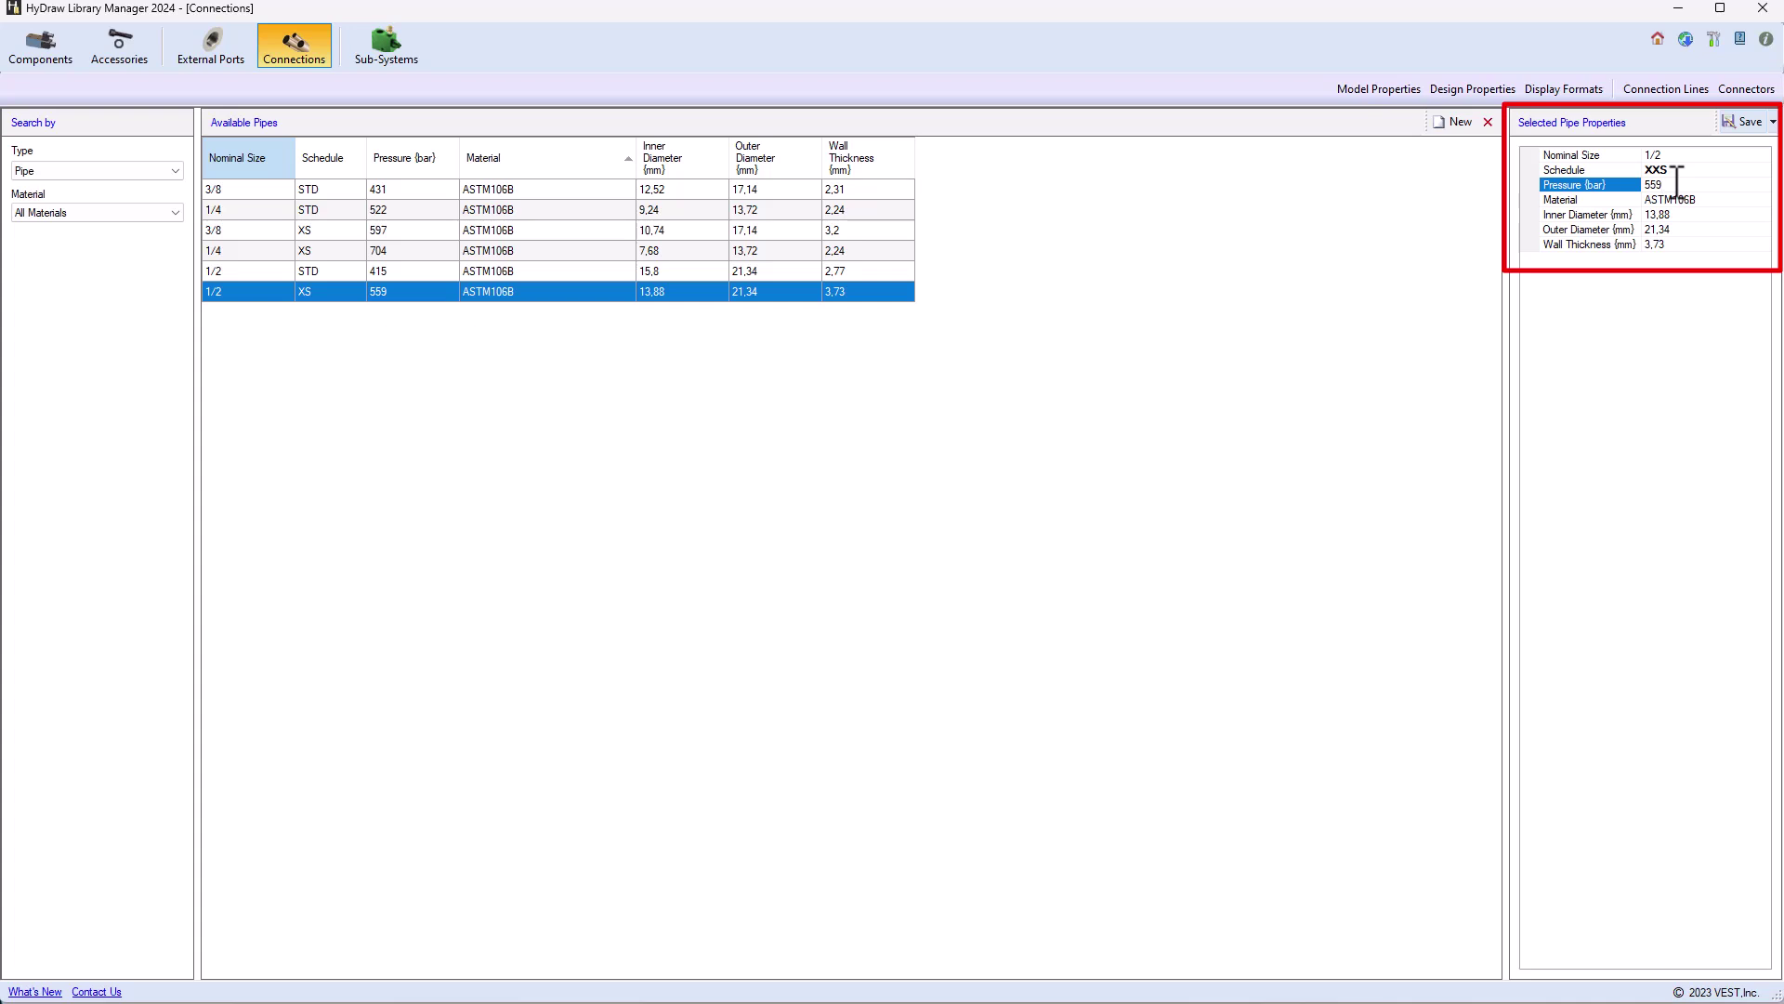
pyautogui.doubleClick(1676, 184)
pyautogui.write('1120')
# Step: Set the inner diameter of the XXS pipe to 6,4 mm, using a comma as the decimal separator
pyautogui.click(1685, 214)
pyautogui.moveTo(1687, 218); pyautogui.dragTo(1645, 219)
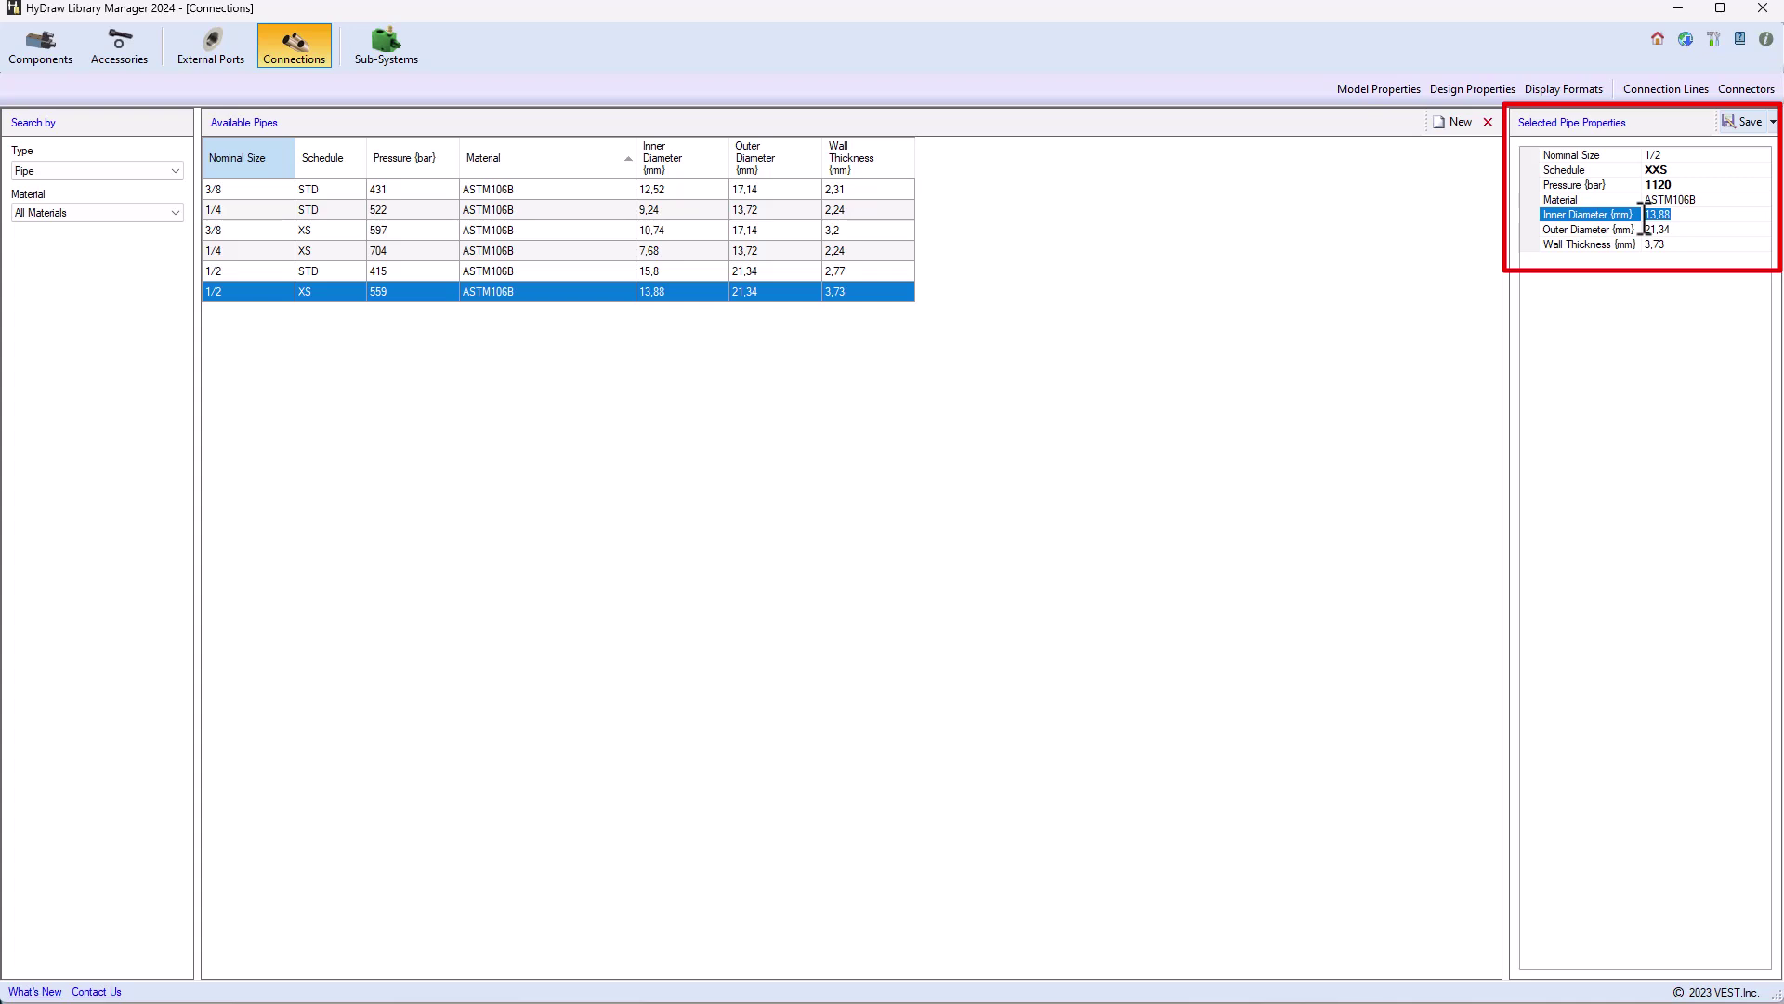
pyautogui.write('6,')
pyautogui.press('Return')
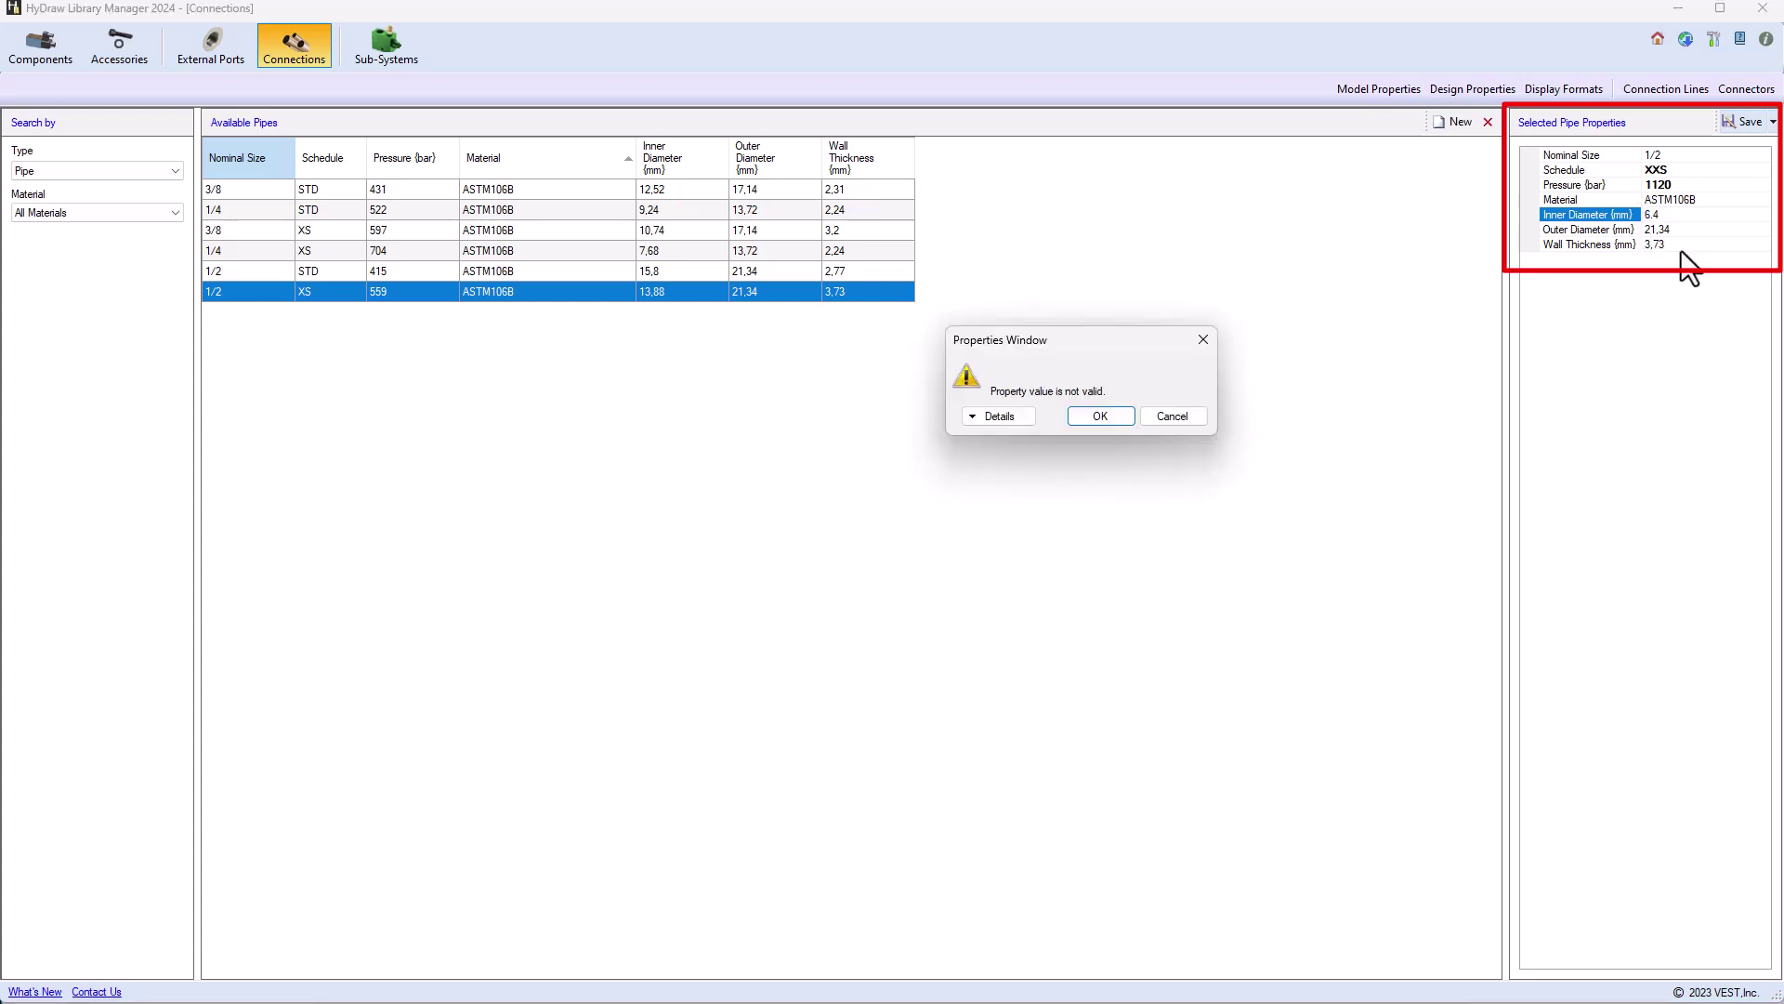
pyautogui.click(1189, 417)
pyautogui.press('BackSpace')
pyautogui.press('BackSpace')
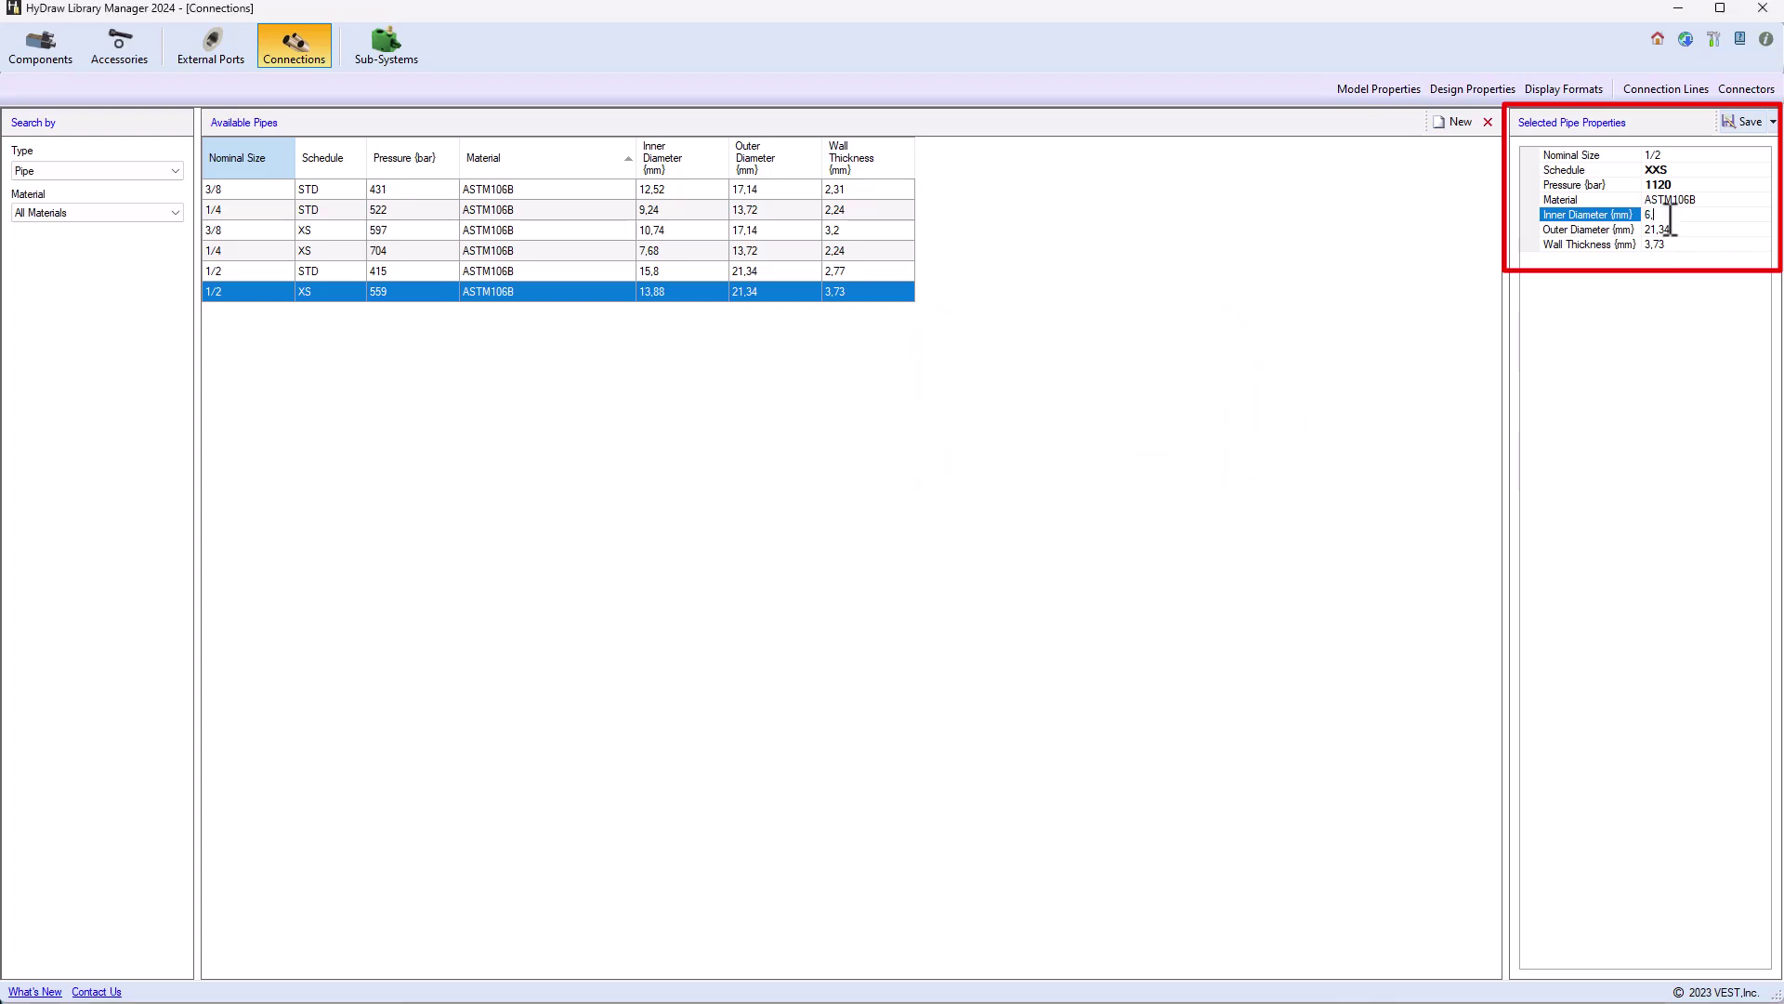
pyautogui.write(',4')
# Step: Set the XXS pipe's wall thickness to 7,47 mm and save the data as a new library pipe
pyautogui.press('Down')
pyautogui.press('Down')
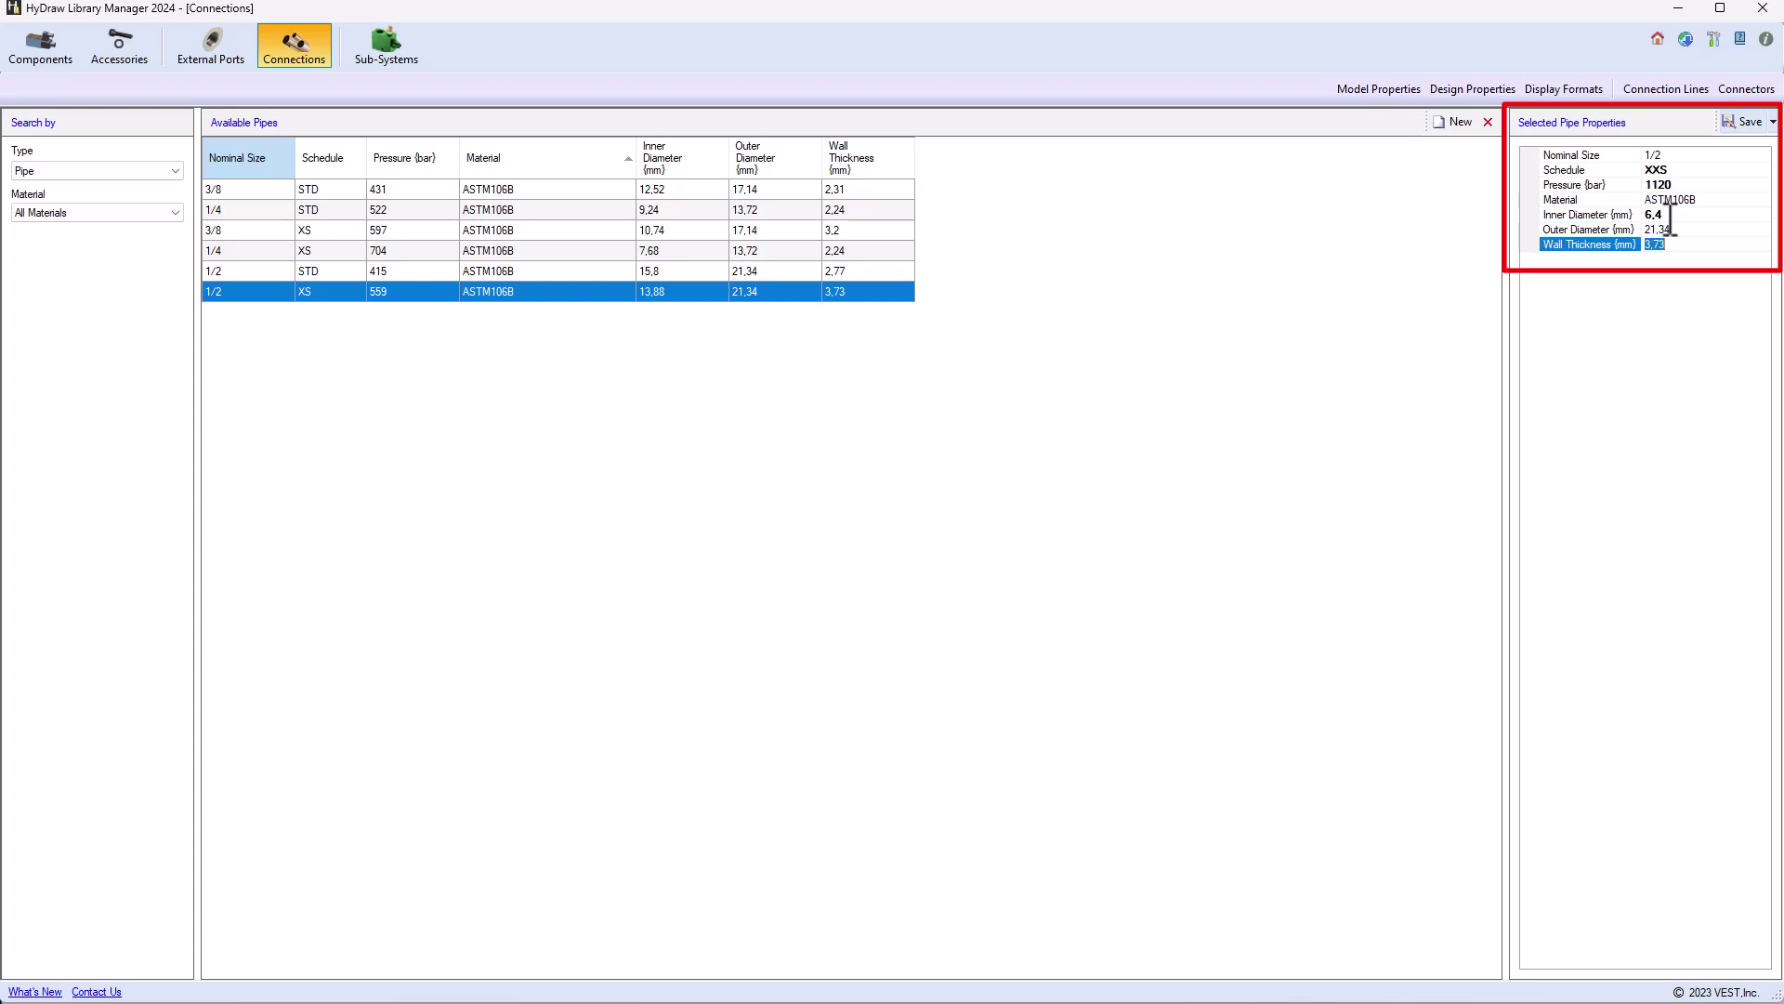
pyautogui.write('7')
pyautogui.click(1773, 122)
pyautogui.click(1761, 170)
# Step: Review the properties of the 1/2 pipes with schedules STD, XS and XXS in the pipe list
pyautogui.click(306, 271)
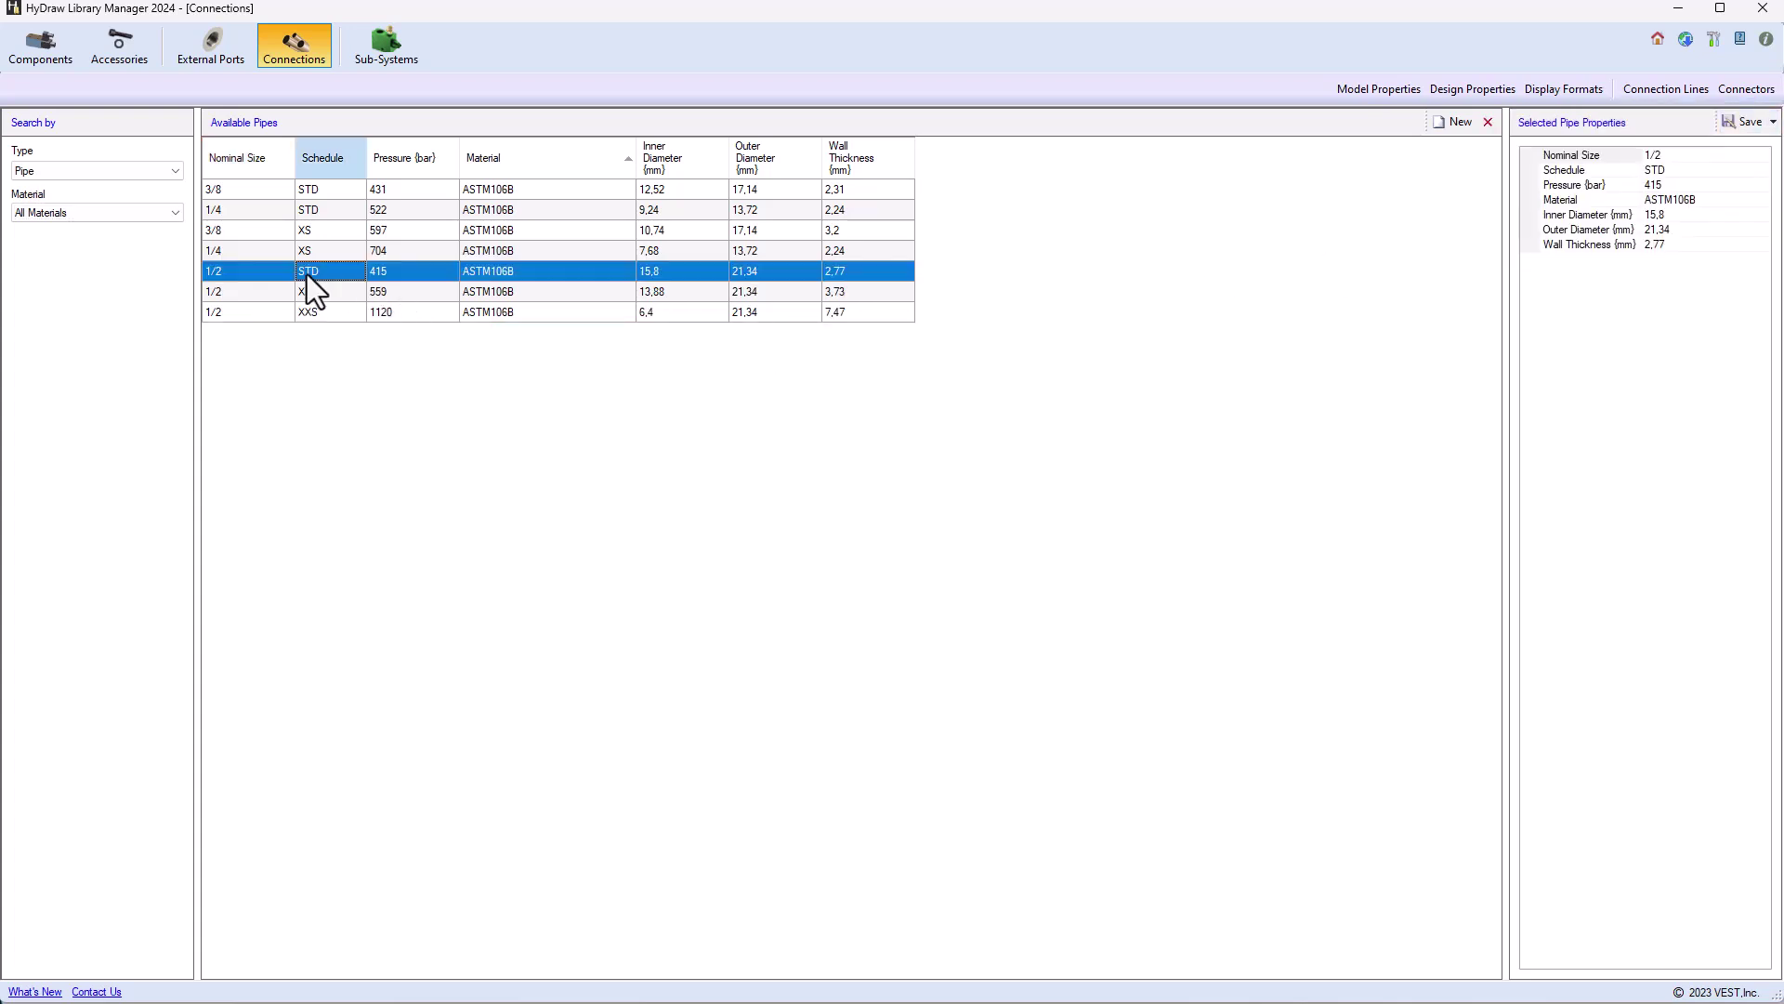
pyautogui.click(312, 291)
pyautogui.click(318, 311)
pyautogui.click(312, 270)
pyautogui.click(310, 293)
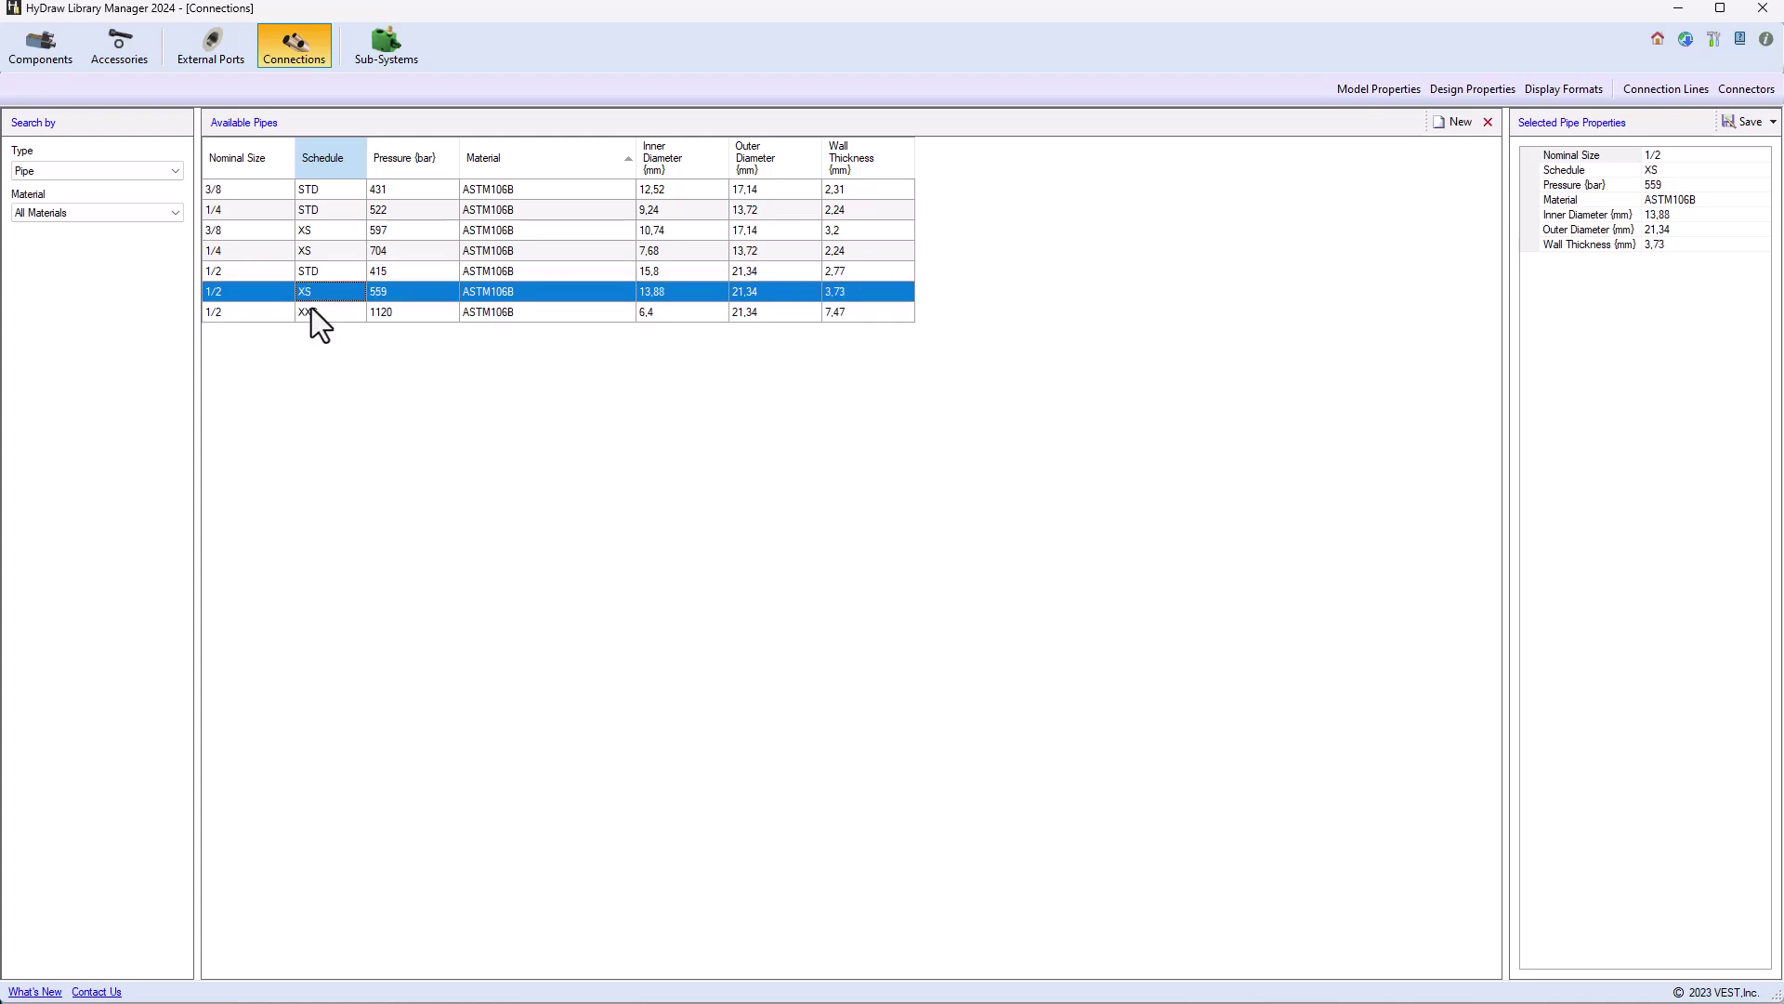
pyautogui.click(310, 310)
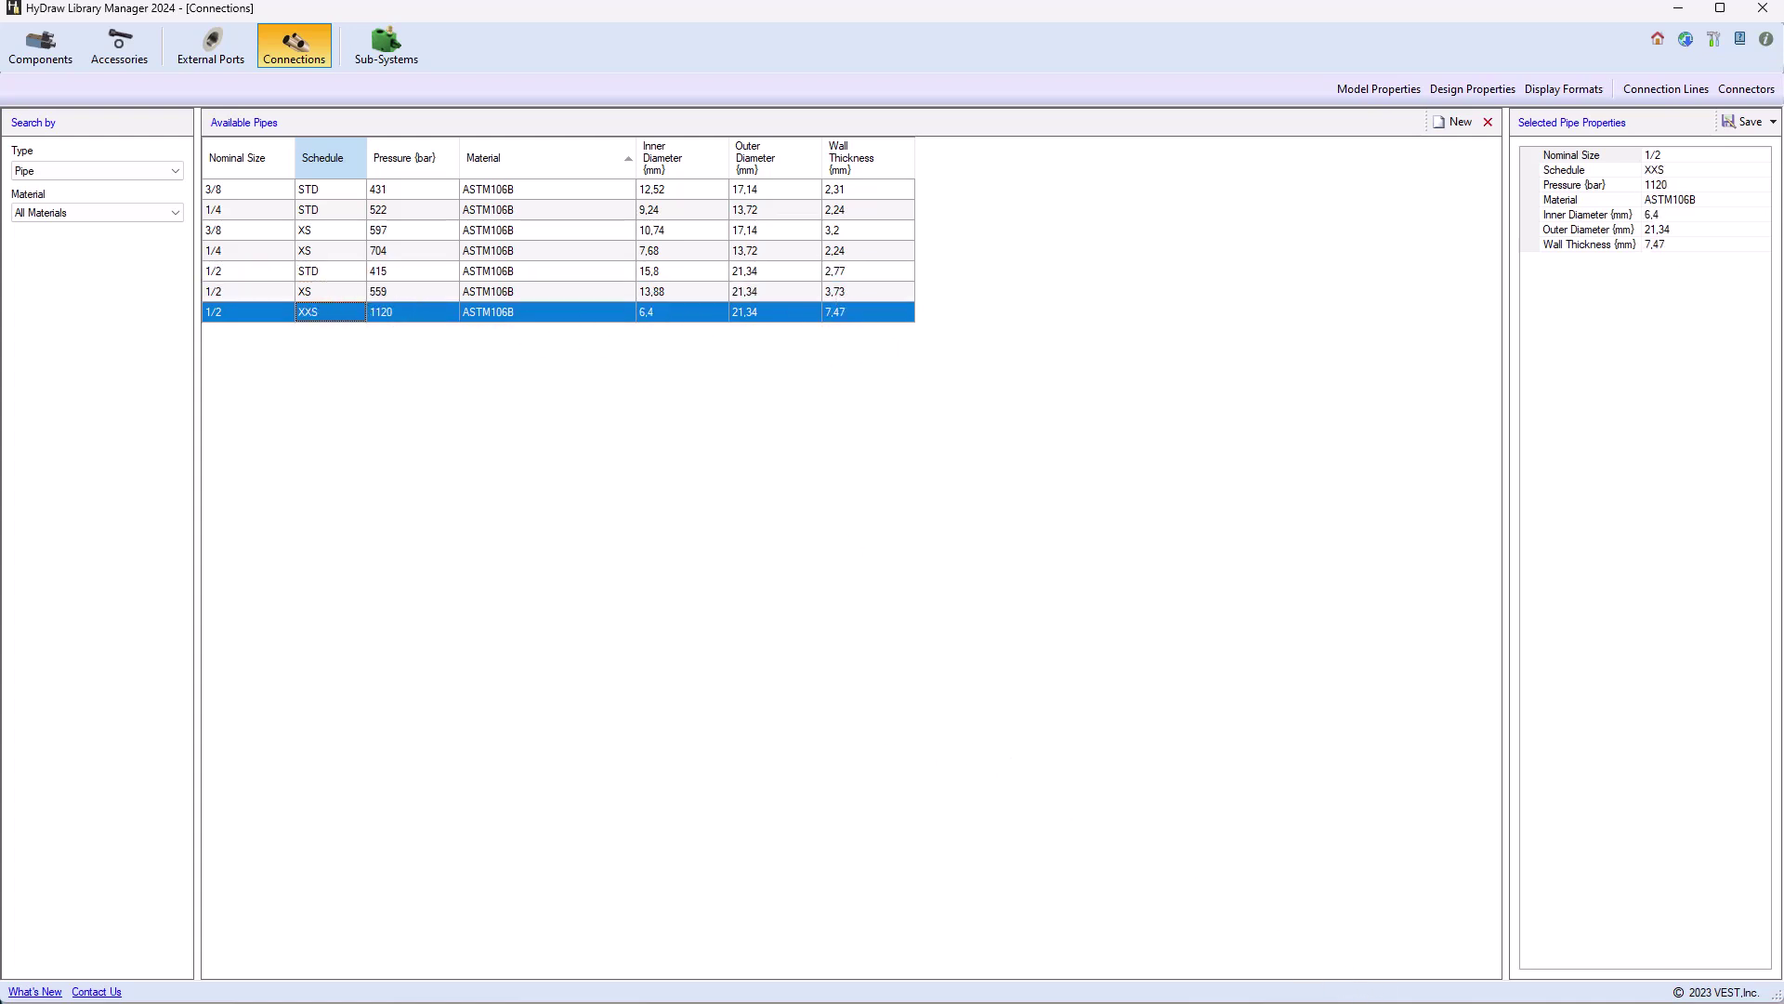
# Step: In HyDraw CAD, filter the library pipes to schedule STD and assign the 1/2 STD pipe to the connection line at cylinder port R
pyautogui.click(1605, 967)
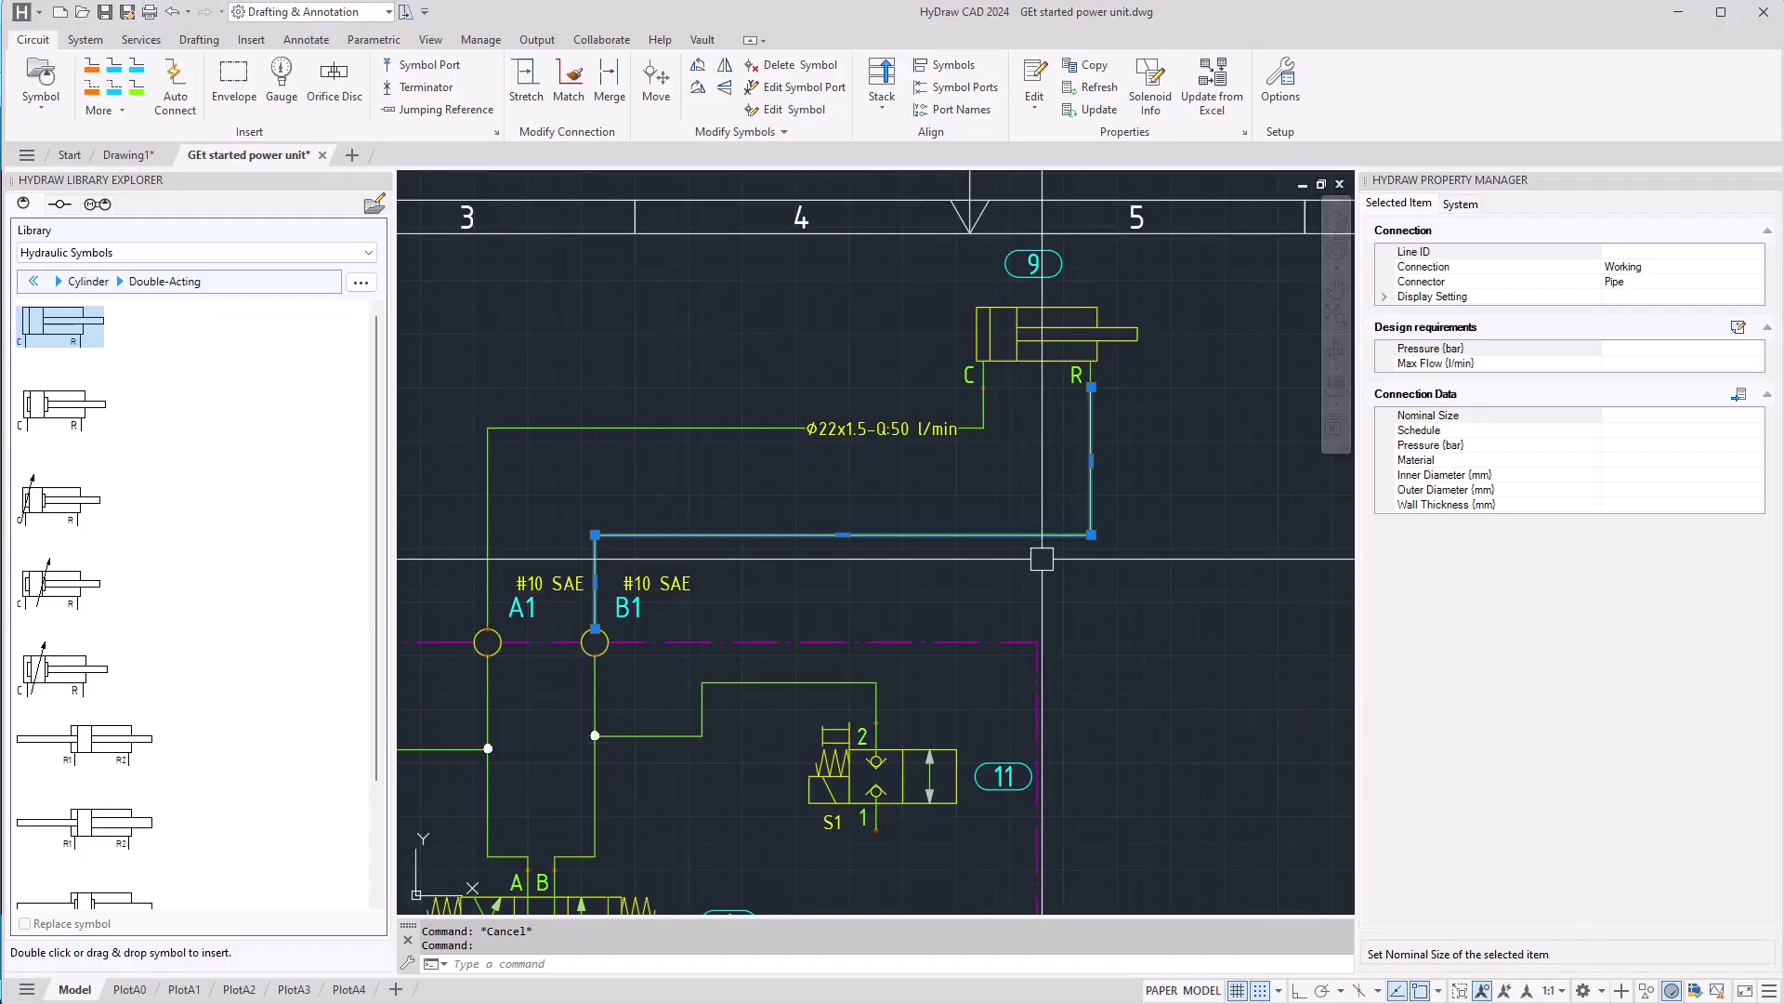
pyautogui.click(1739, 394)
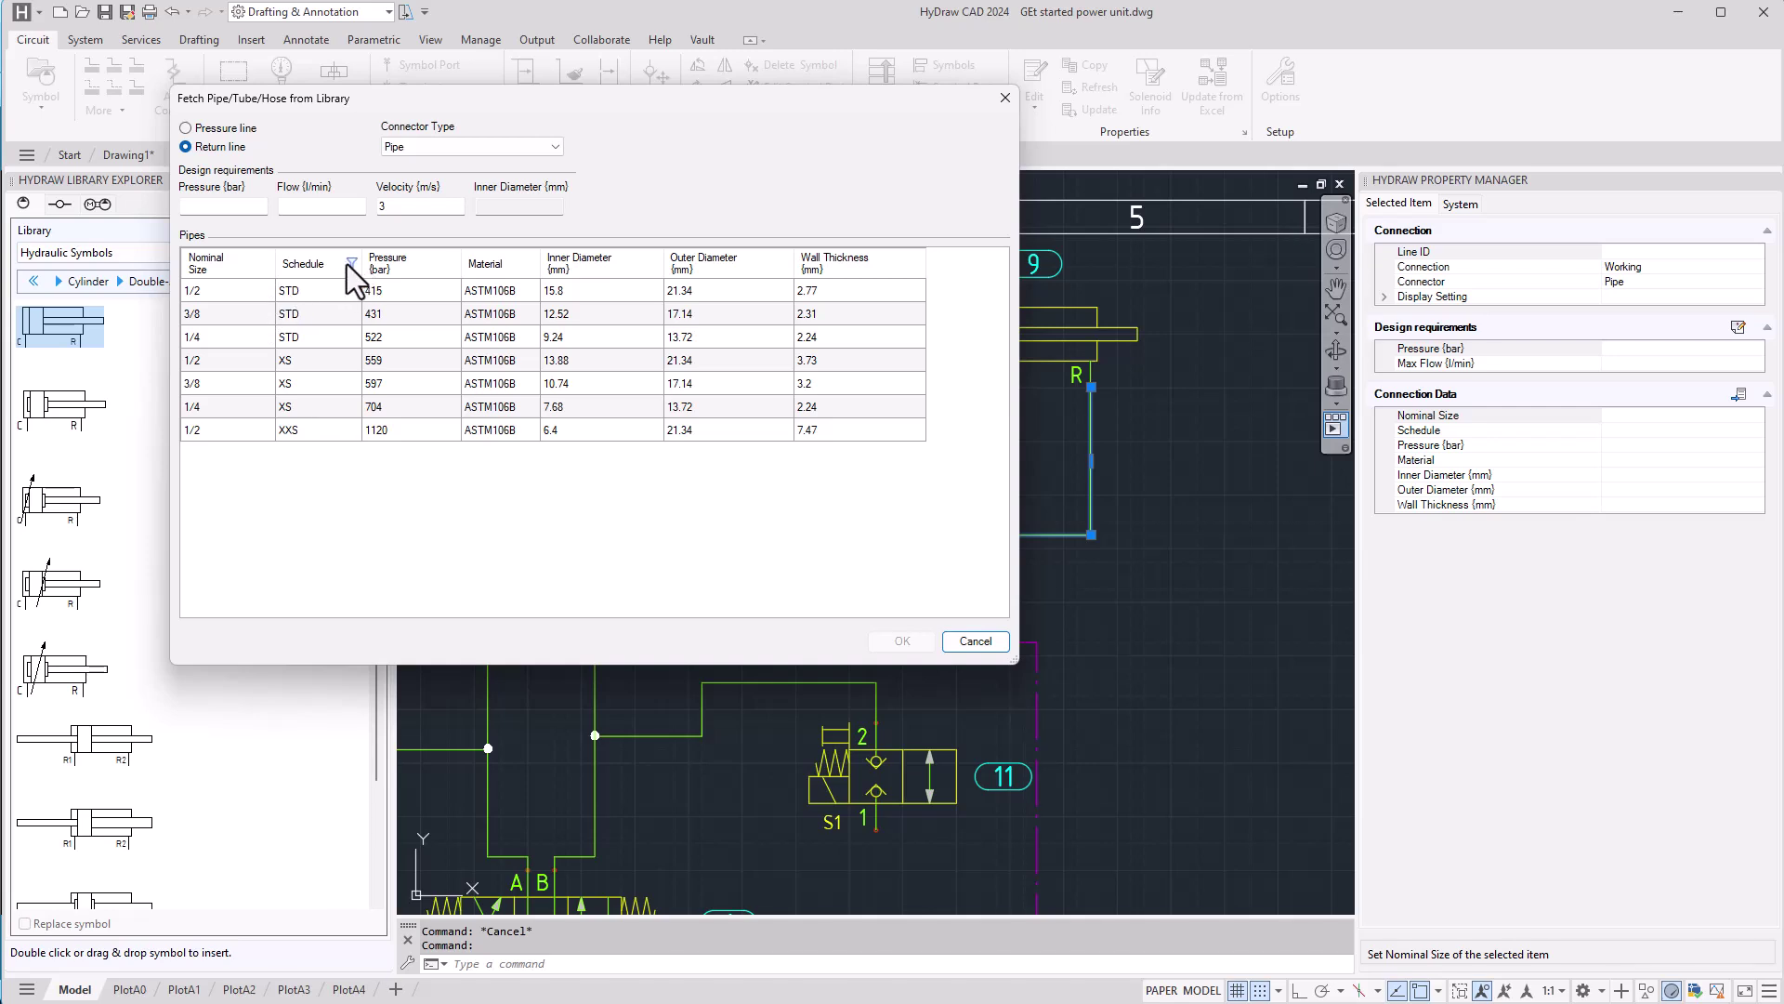
pyautogui.click(360, 264)
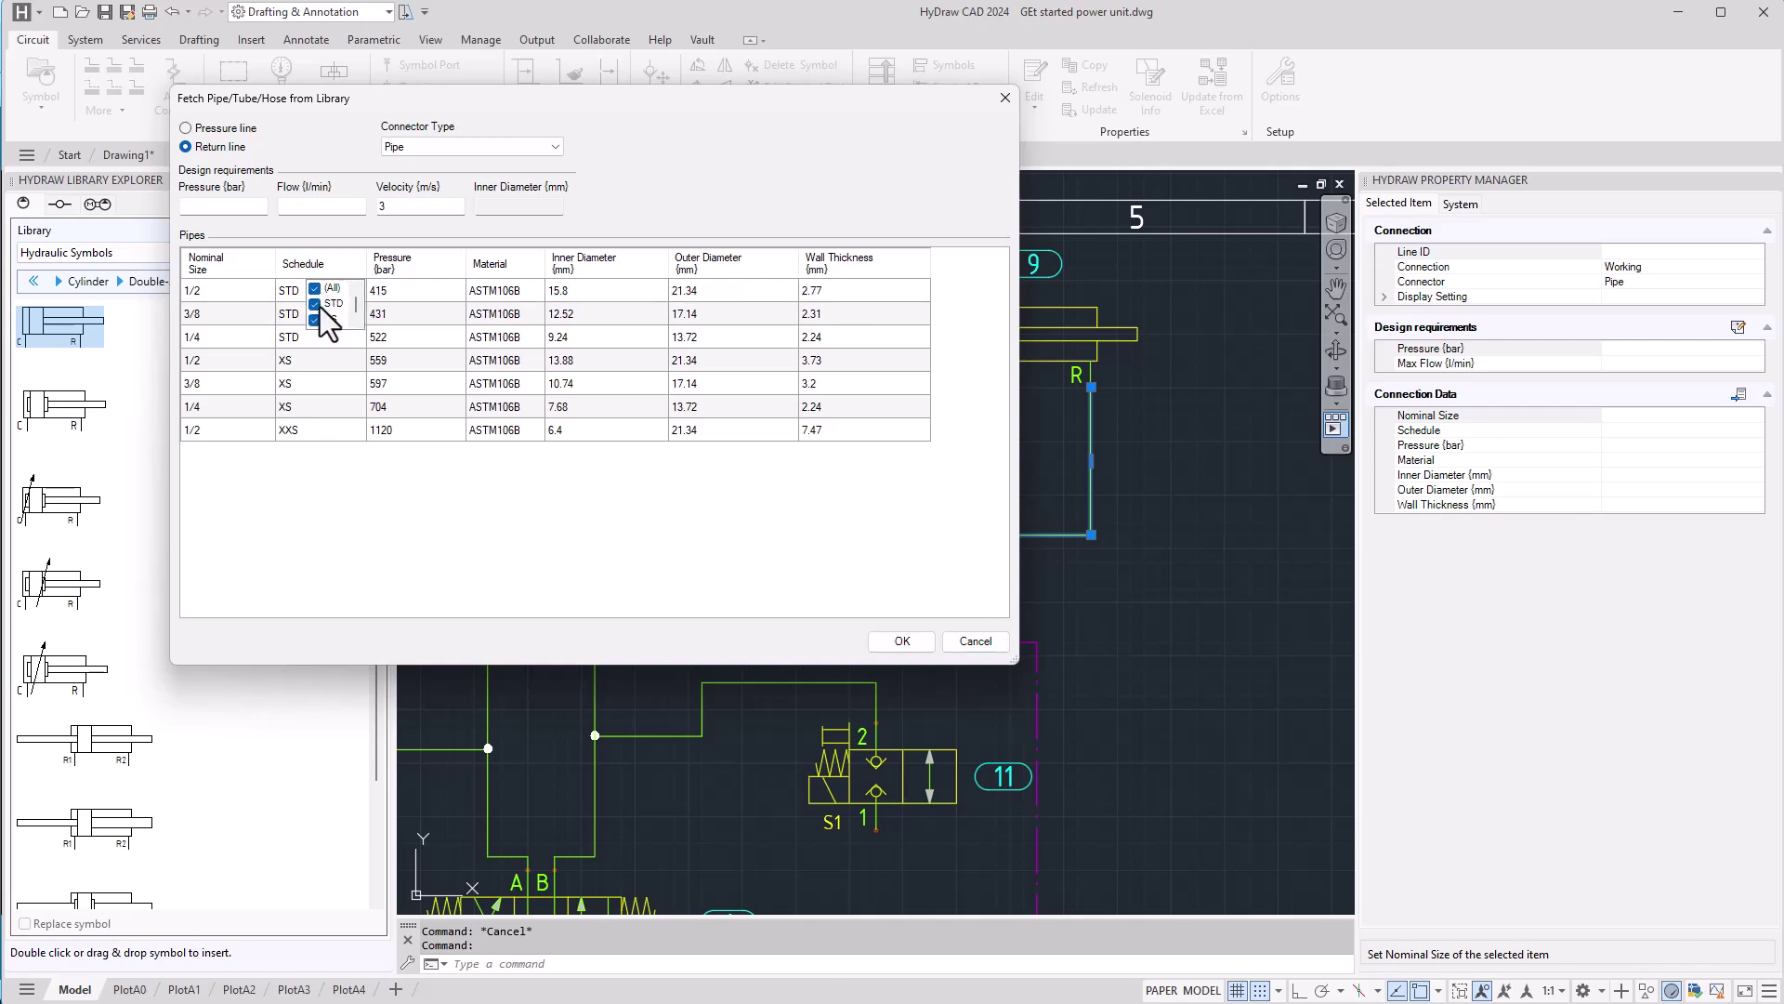
pyautogui.click(314, 320)
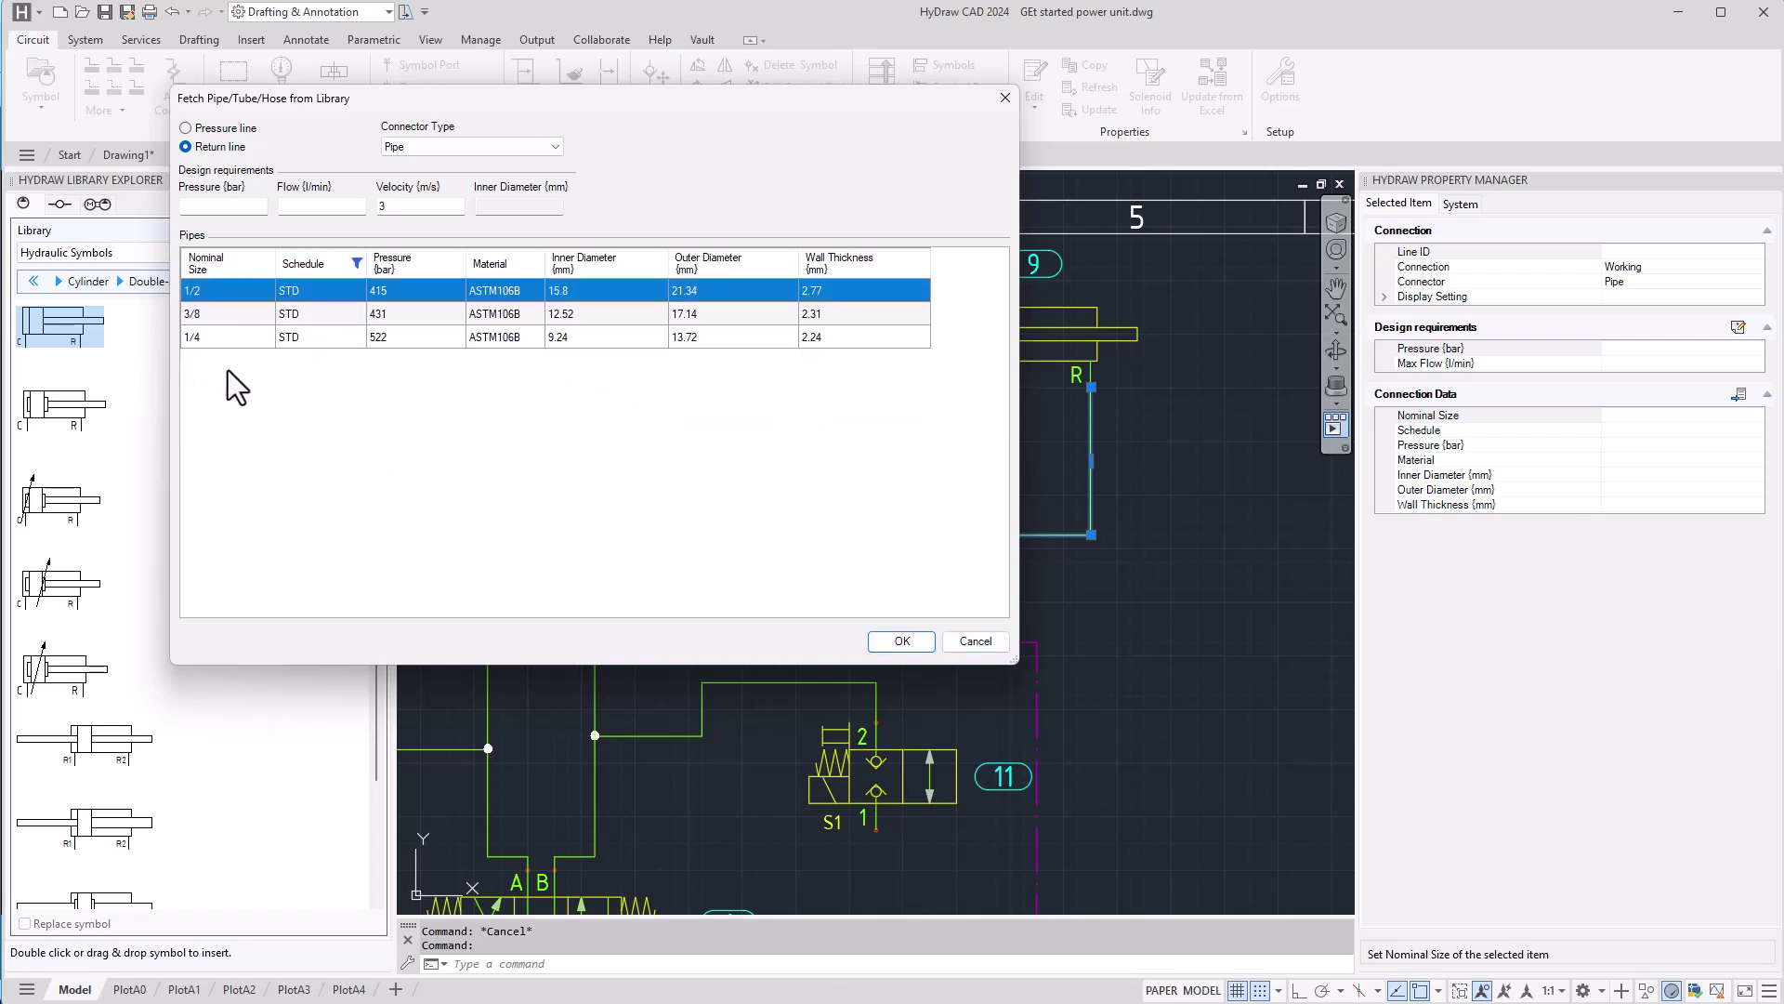
pyautogui.click(902, 641)
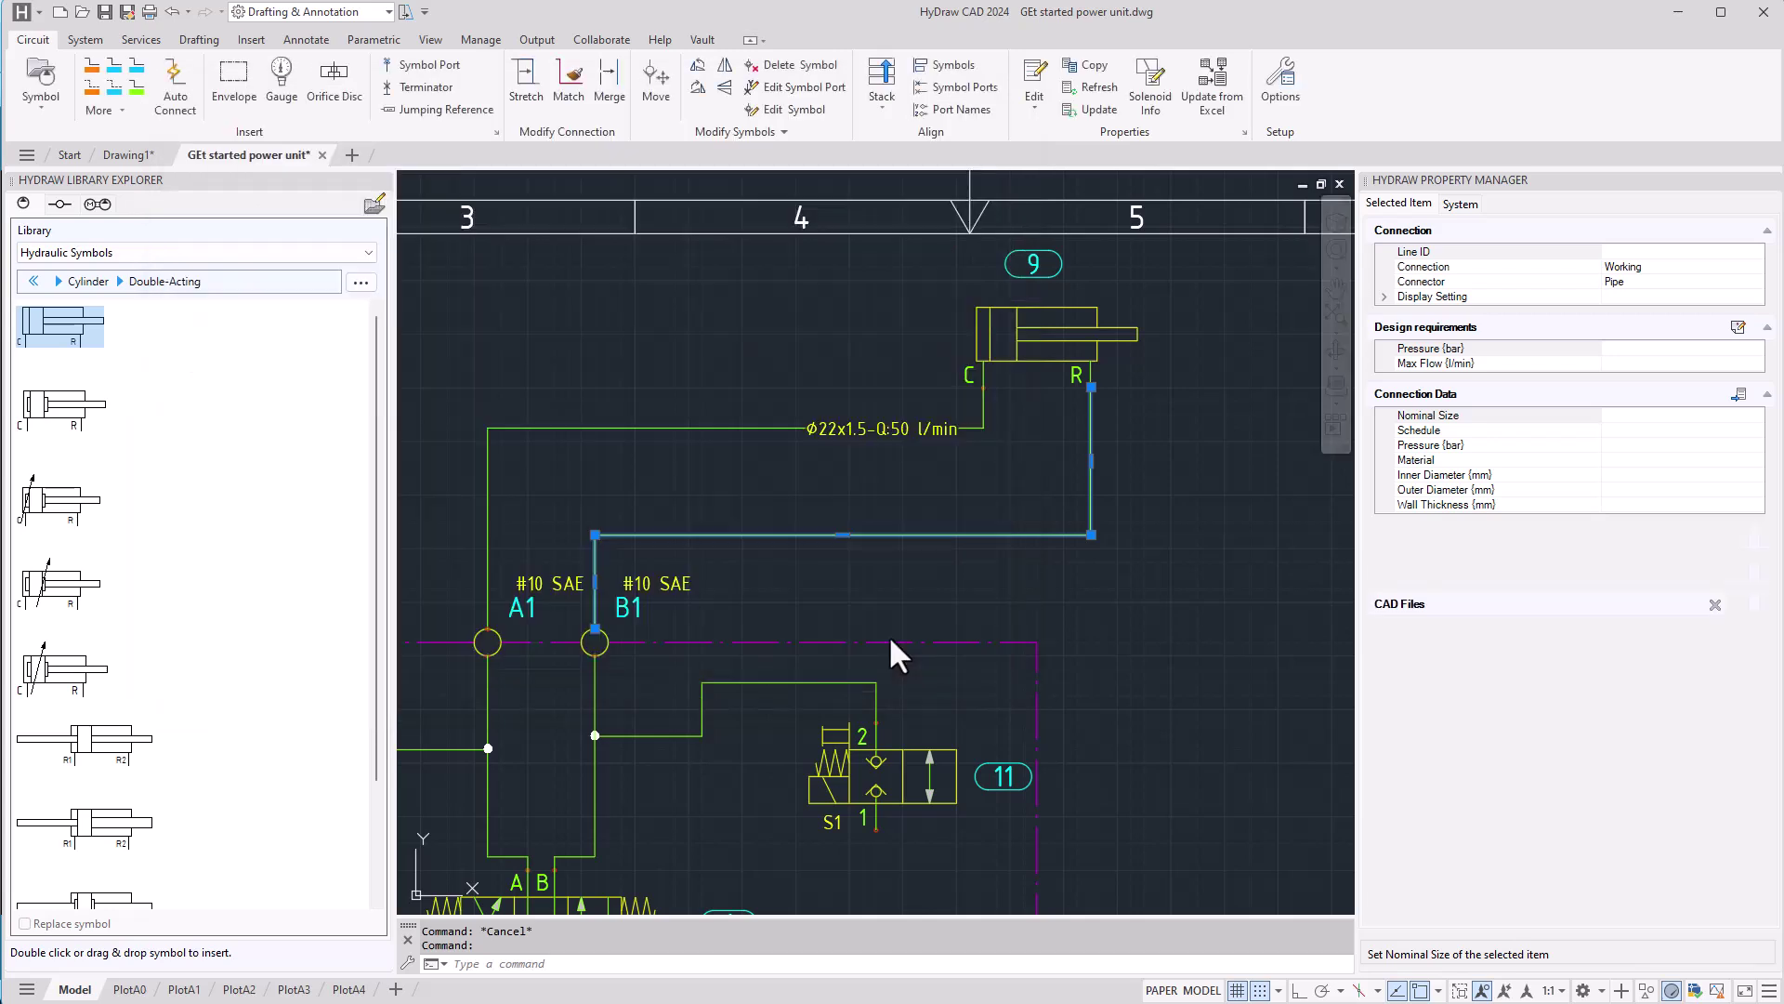
pyautogui.scroll(3, 1137, 462)
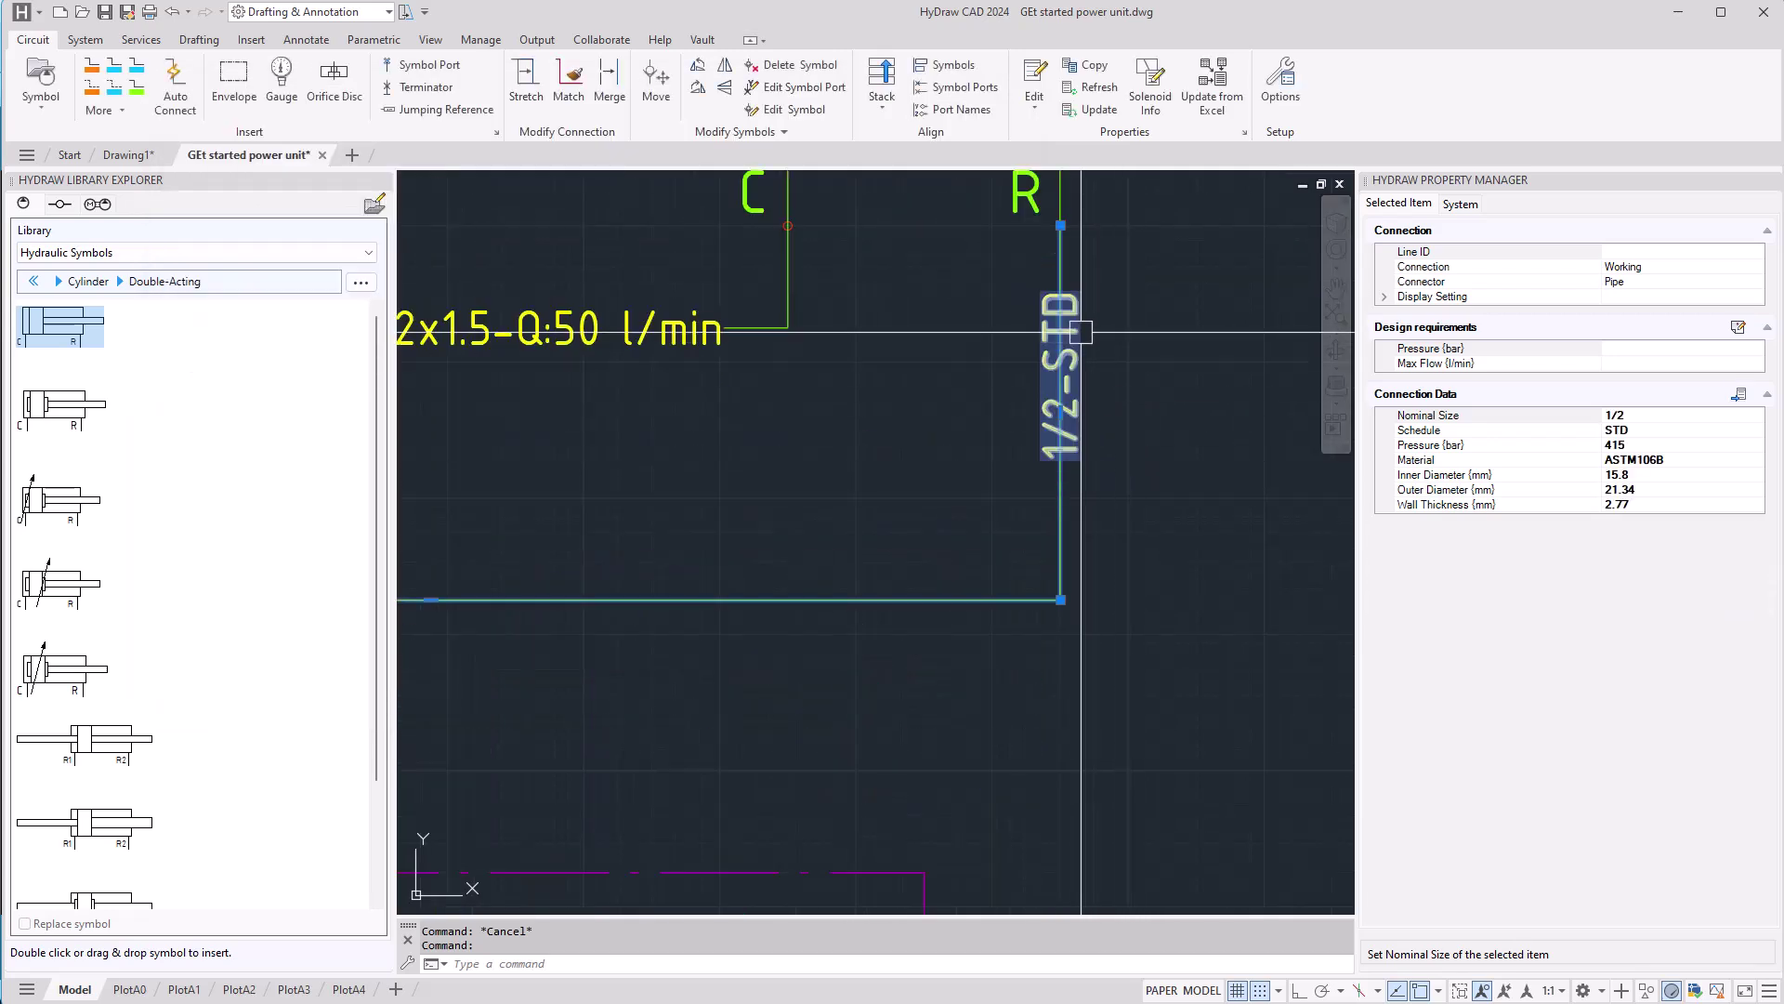
pyautogui.press('Escape')
pyautogui.moveTo(1122, 383); pyautogui.dragTo(1188, 544, button='middle')
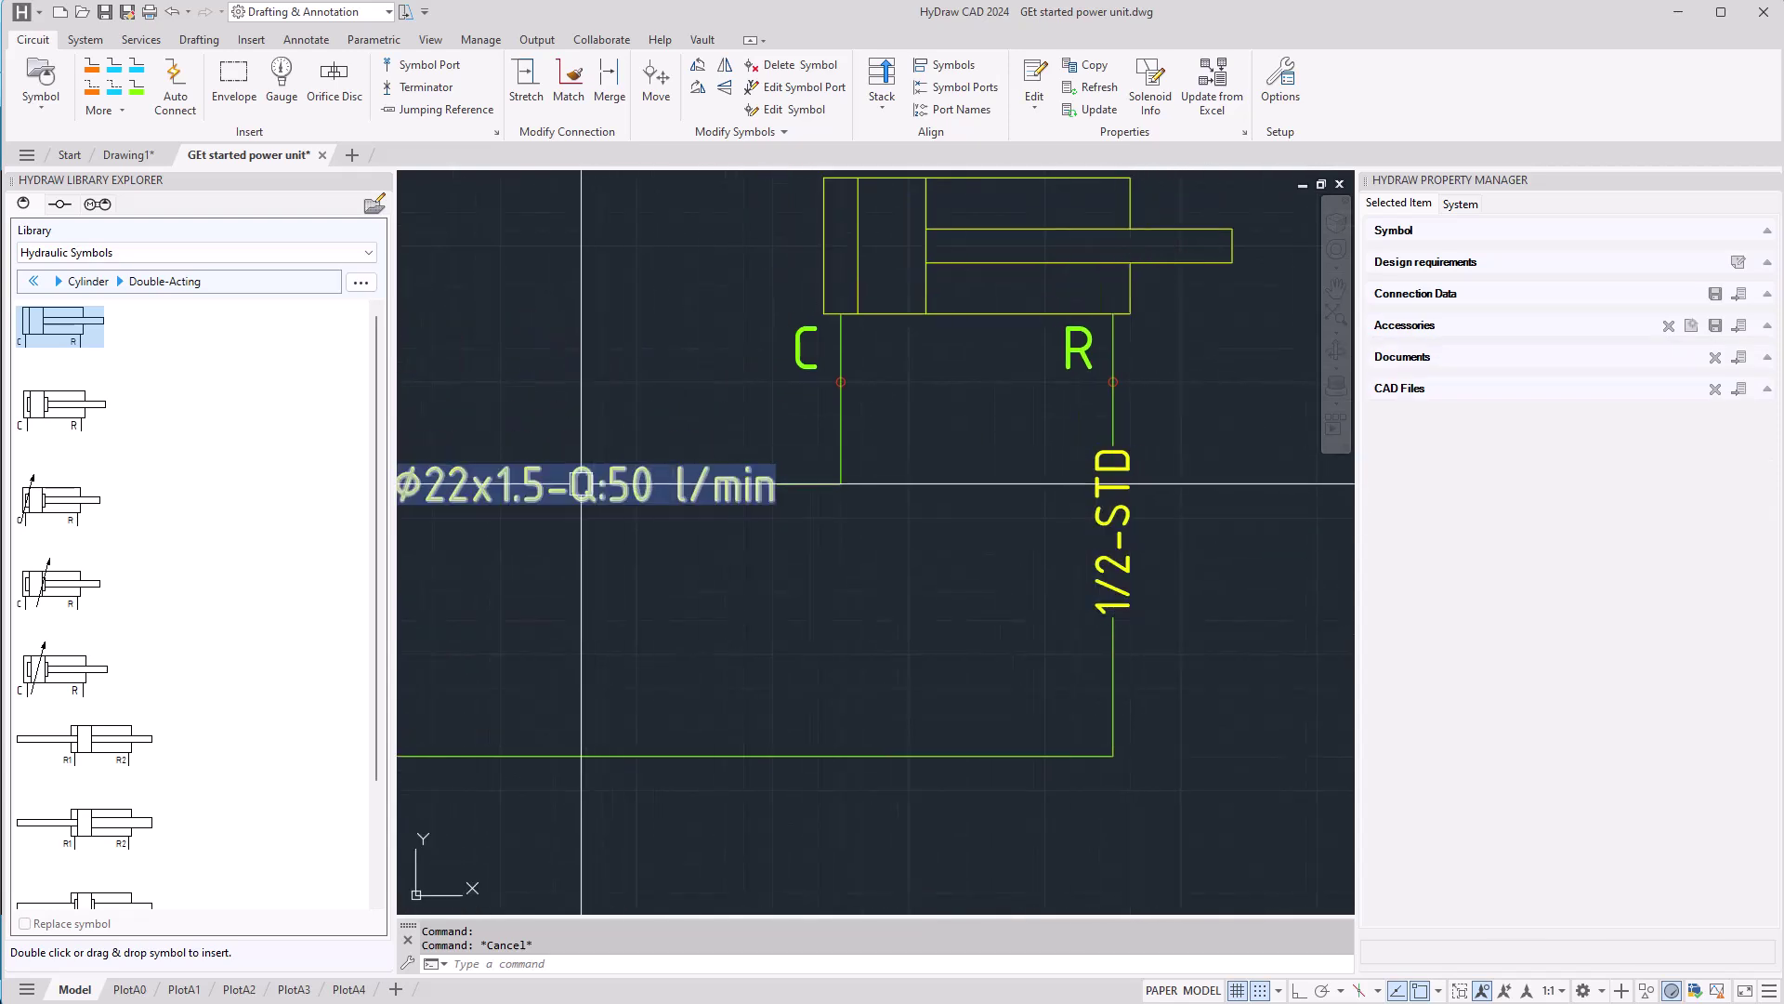
pyautogui.scroll(-5, 581, 483)
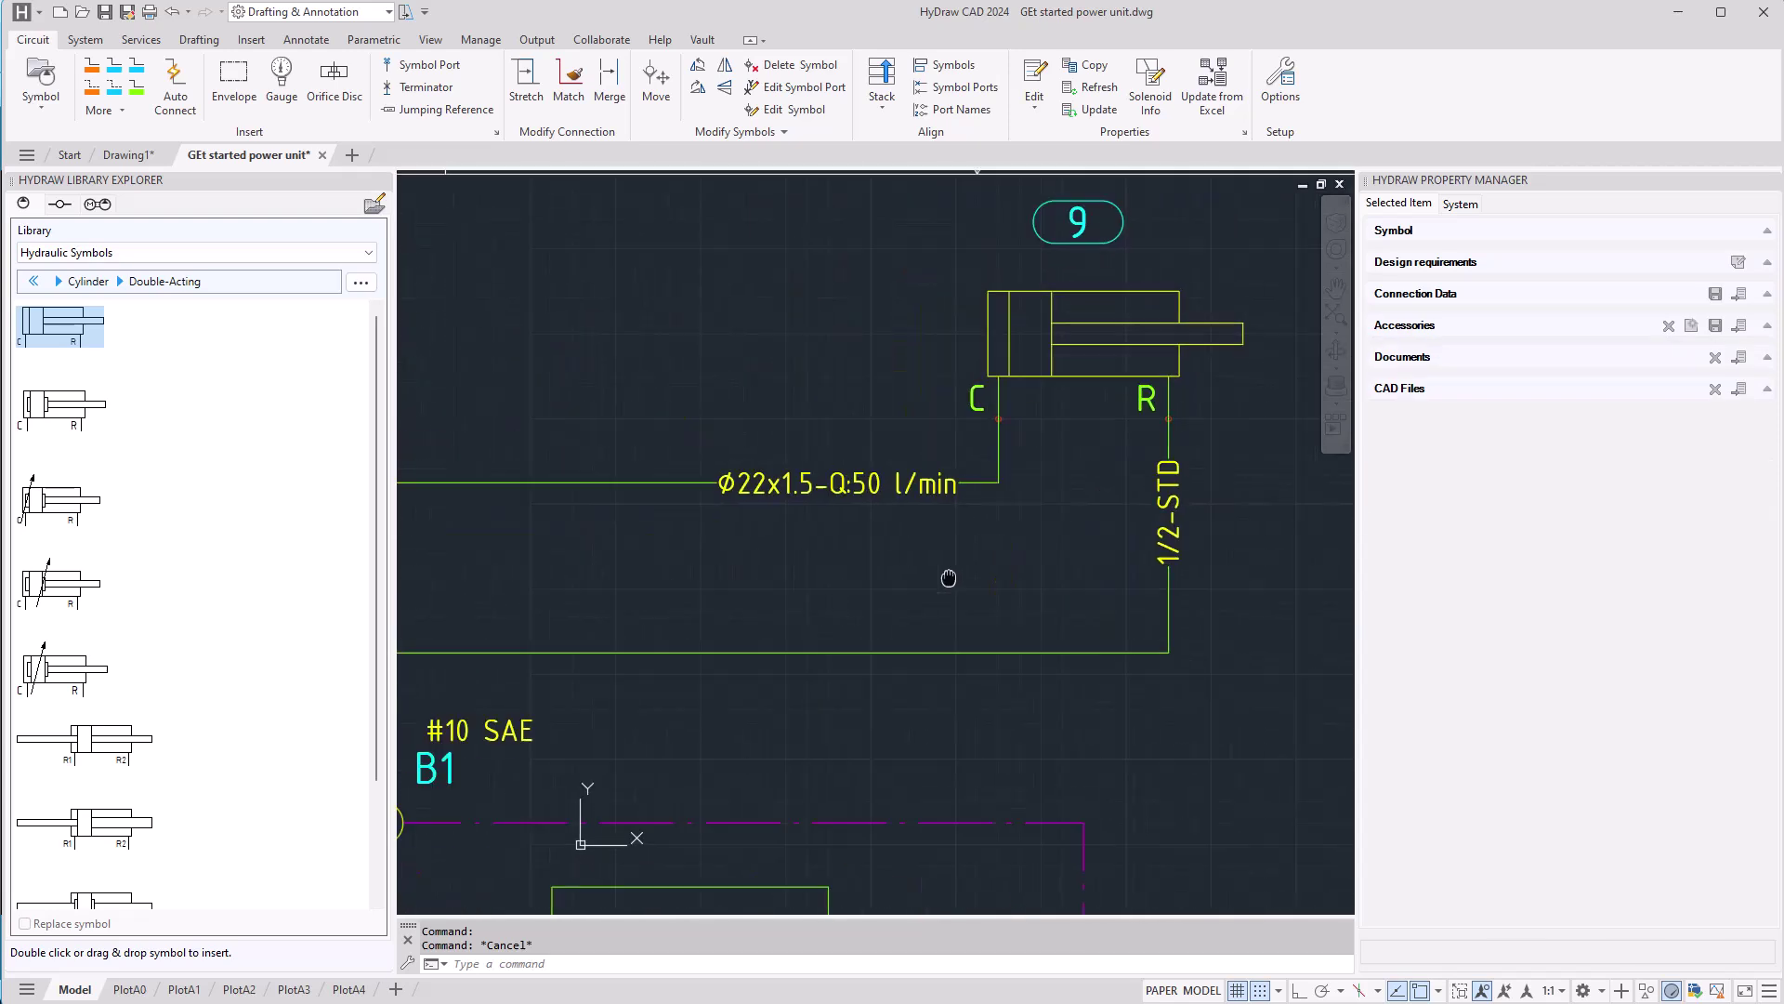